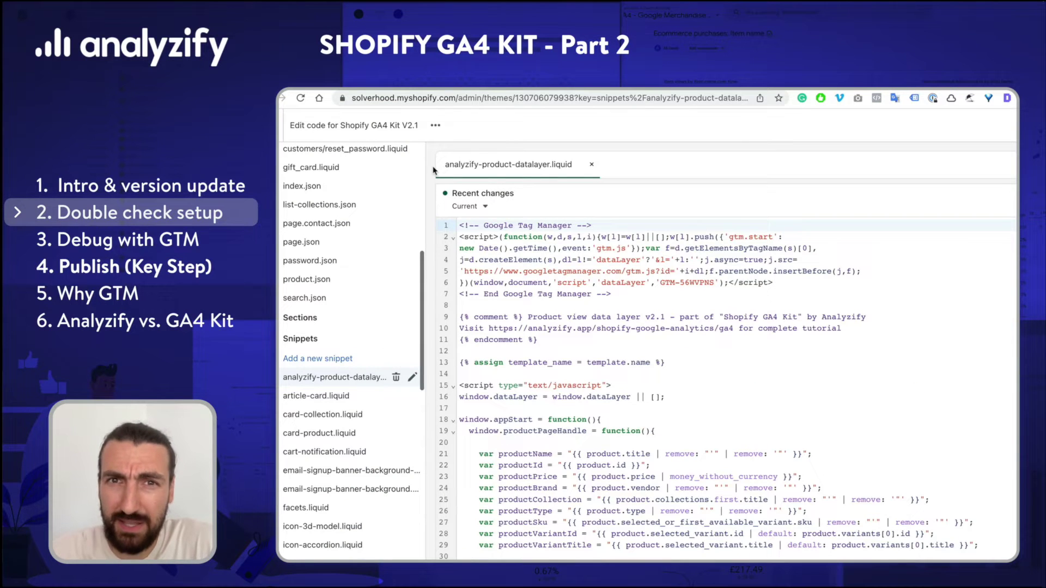
pyautogui.moveTo(442, 164); pyautogui.dragTo(579, 165)
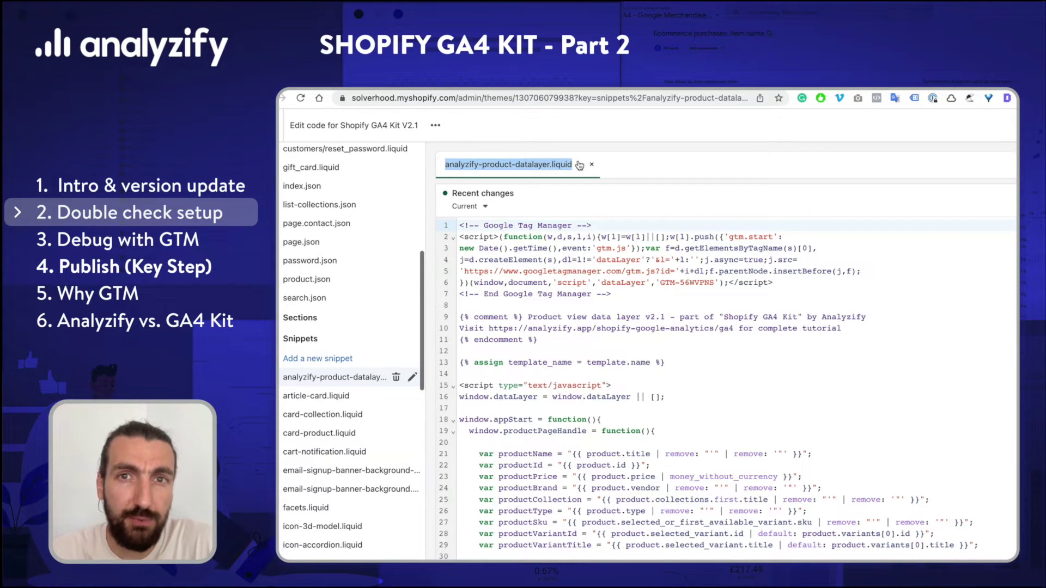
pyautogui.click(430, 166)
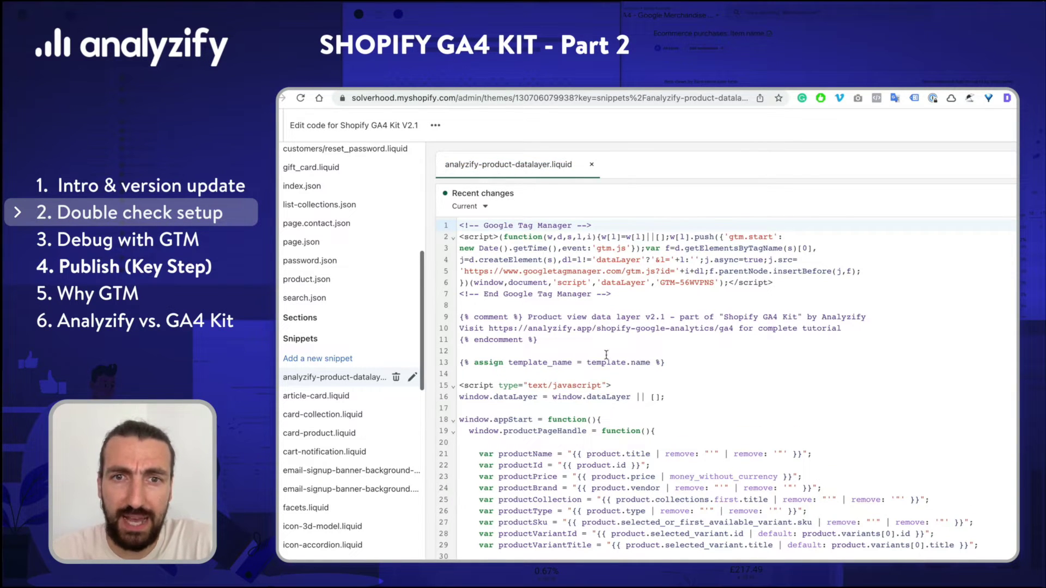
pyautogui.scroll(-5, 607, 355)
pyautogui.scroll(-3, 607, 355)
pyautogui.scroll(10, 626, 354)
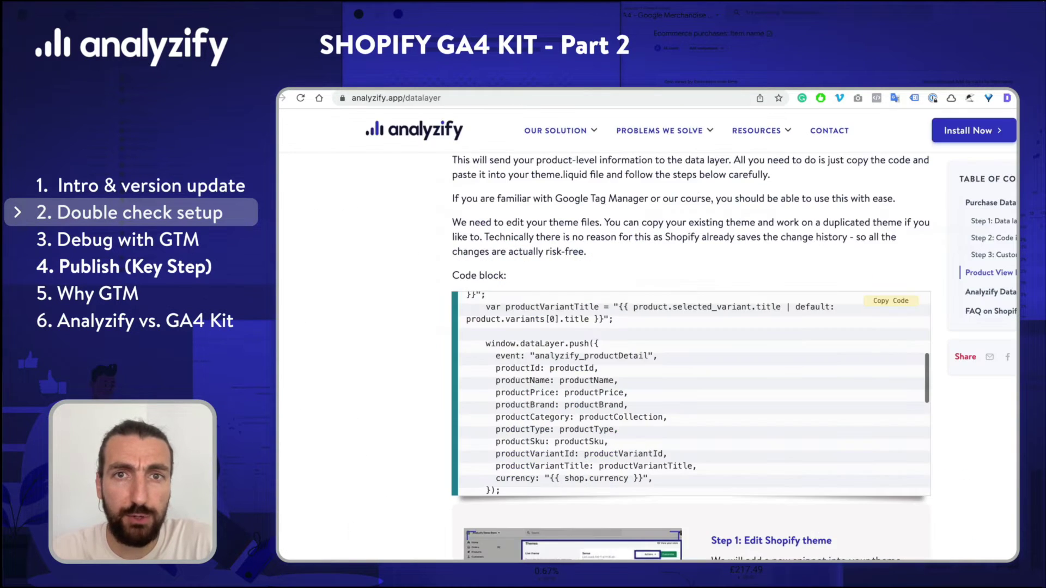
pyautogui.scroll(3, 444, 301)
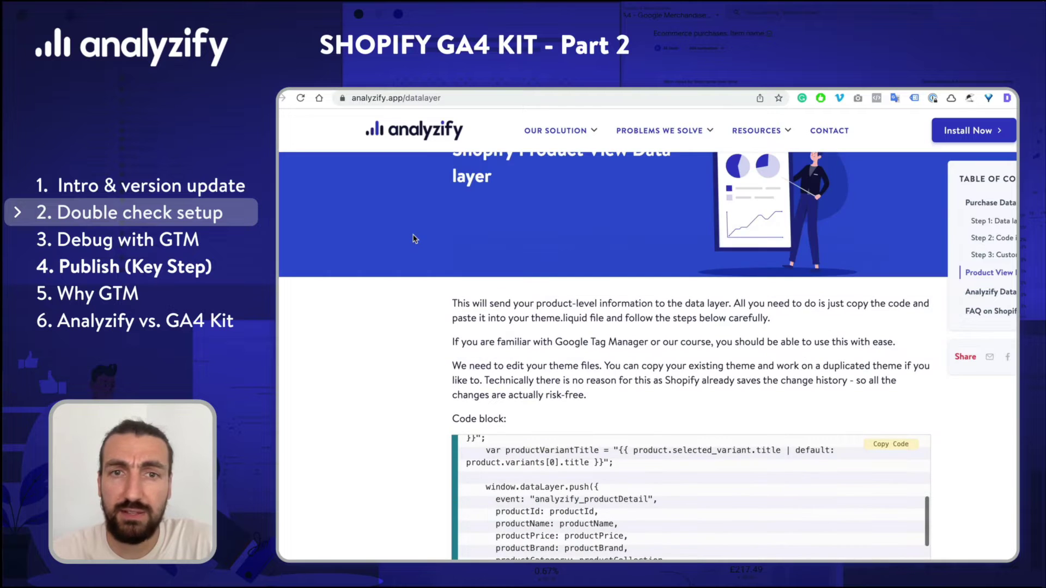
pyautogui.scroll(1, 444, 301)
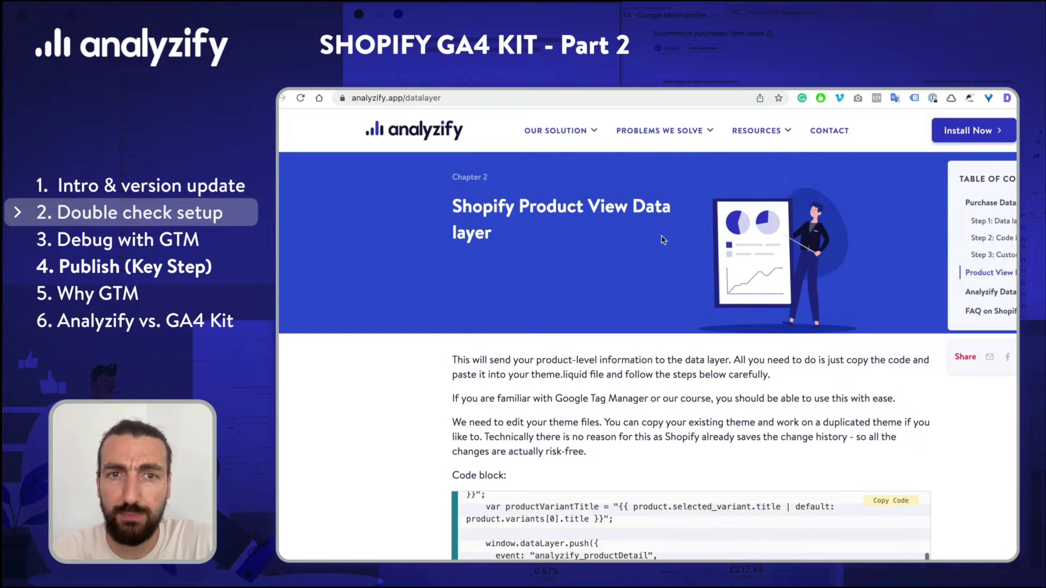
pyautogui.scroll(-2, 515, 203)
pyautogui.moveTo(654, 364); pyautogui.dragTo(680, 367)
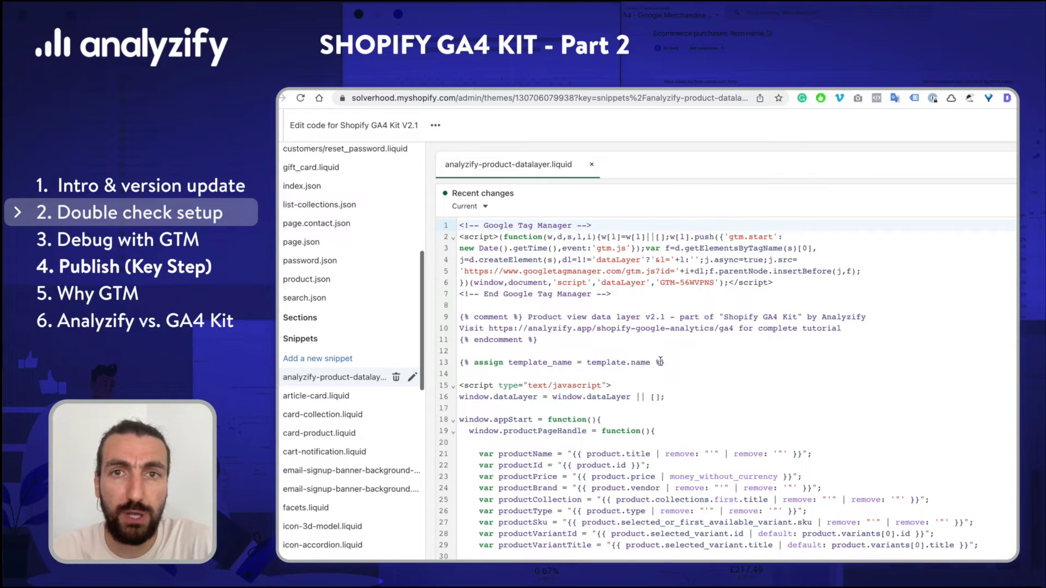
pyautogui.moveTo(666, 317); pyautogui.dragTo(645, 317)
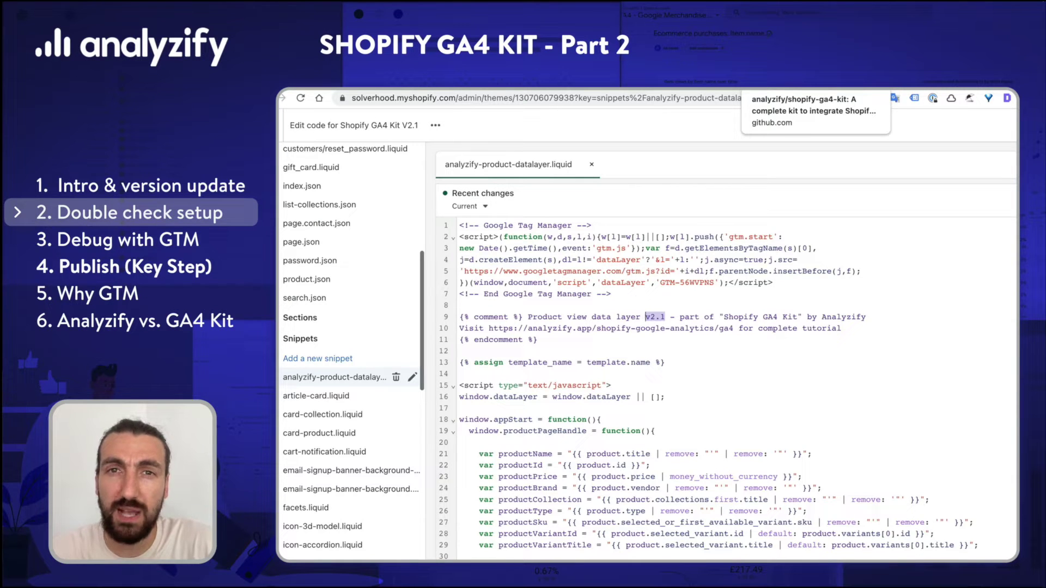
pyautogui.click(790, 89)
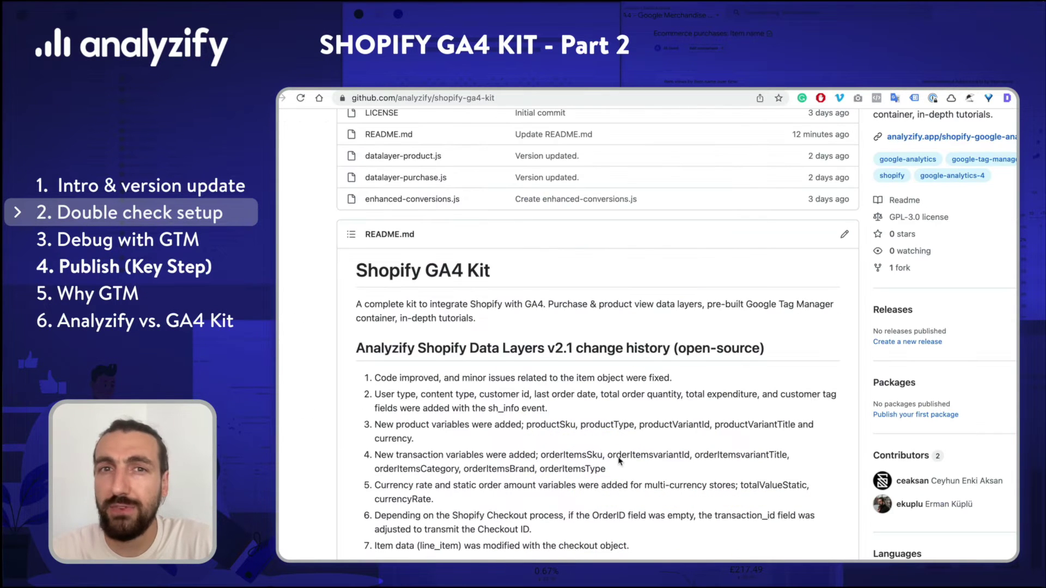
pyautogui.scroll(-2, 589, 419)
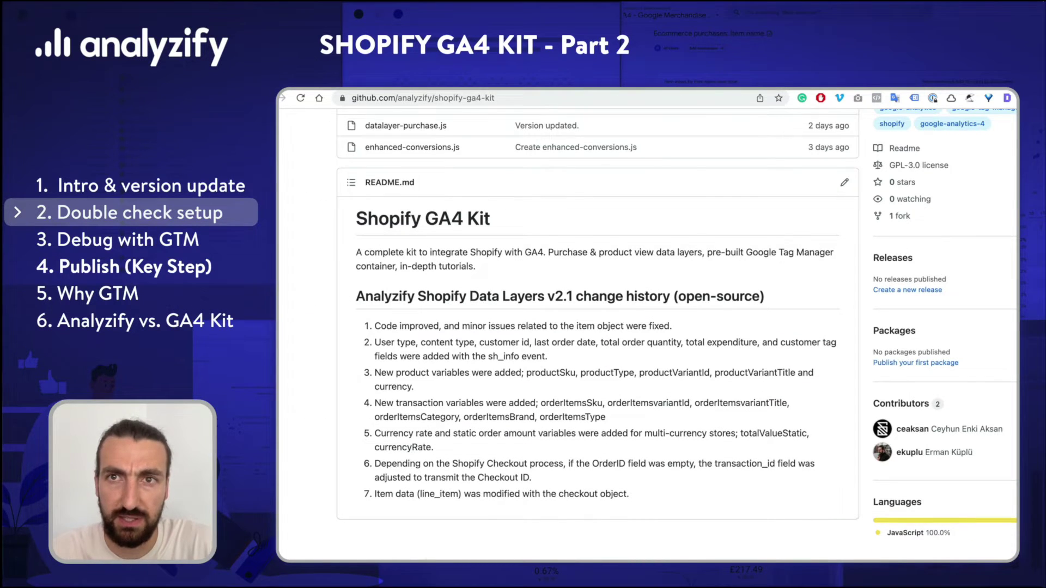
pyautogui.click(790, 88)
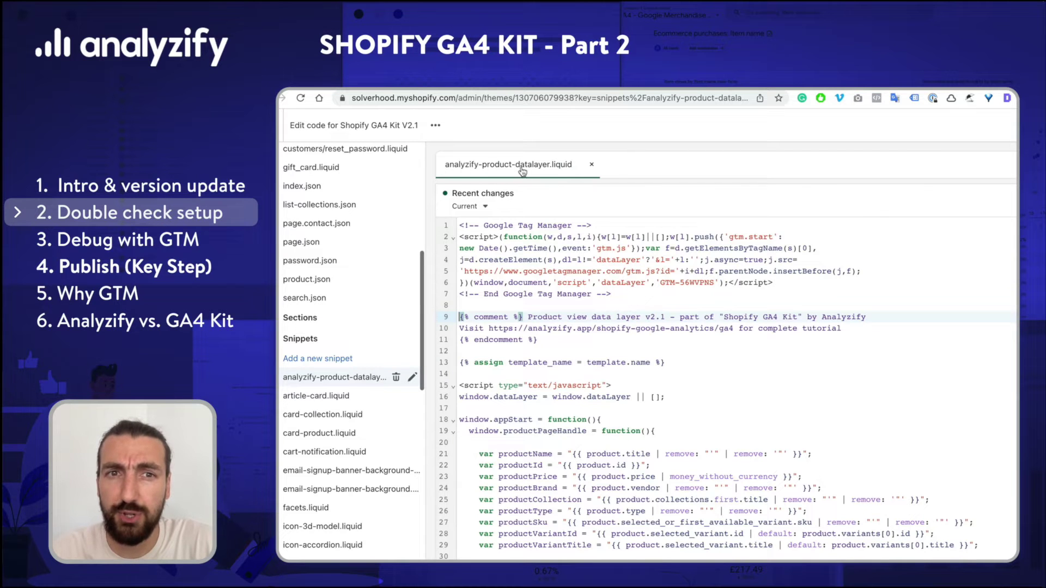
# Highlight the Google Tag Manager snippet on lines 1–7 and its container ID on line 6
pyautogui.click(622, 297)
pyautogui.moveTo(637, 294); pyautogui.dragTo(442, 226)
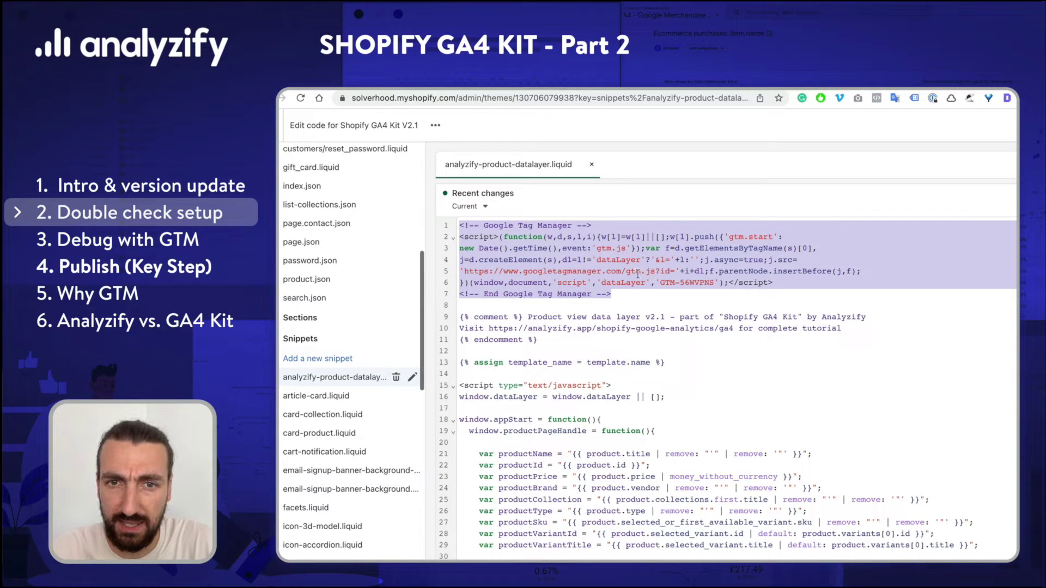
pyautogui.moveTo(715, 283); pyautogui.dragTo(659, 282)
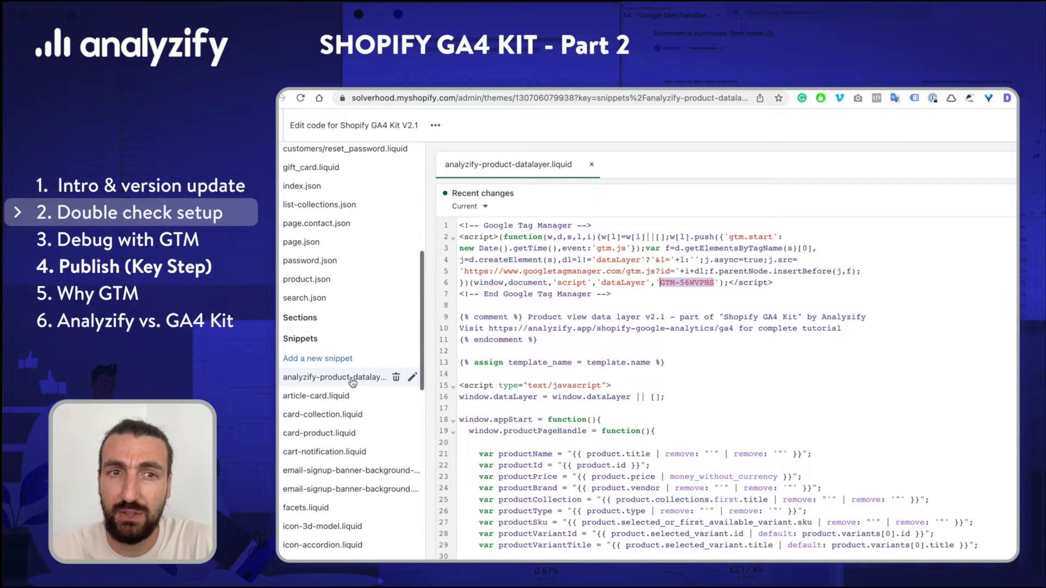
# Open Layout > theme.liquid and highlight the analyzify-product-datalayer include on line 215
pyautogui.scroll(6, 352, 383)
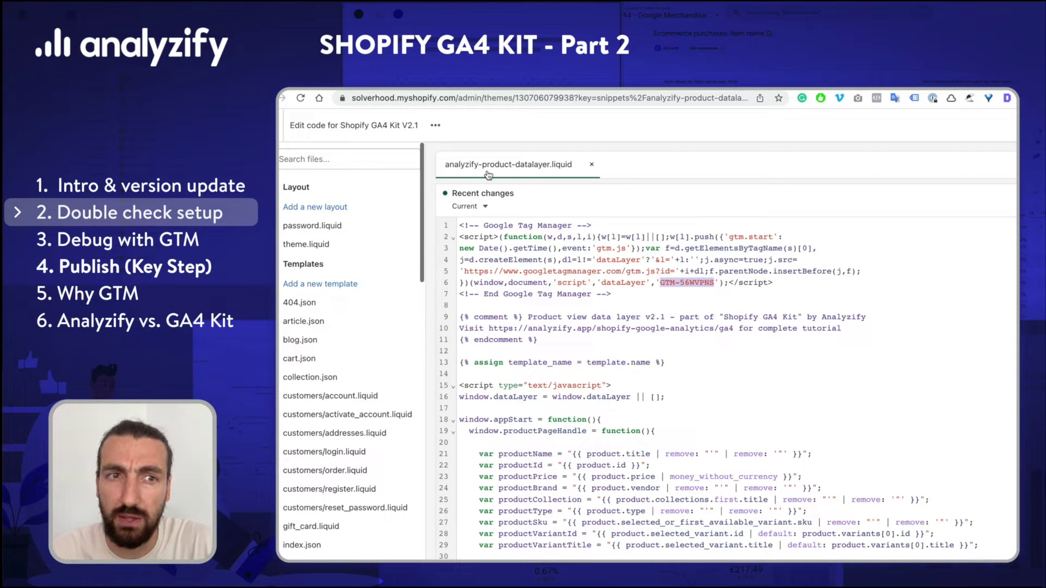
pyautogui.click(342, 250)
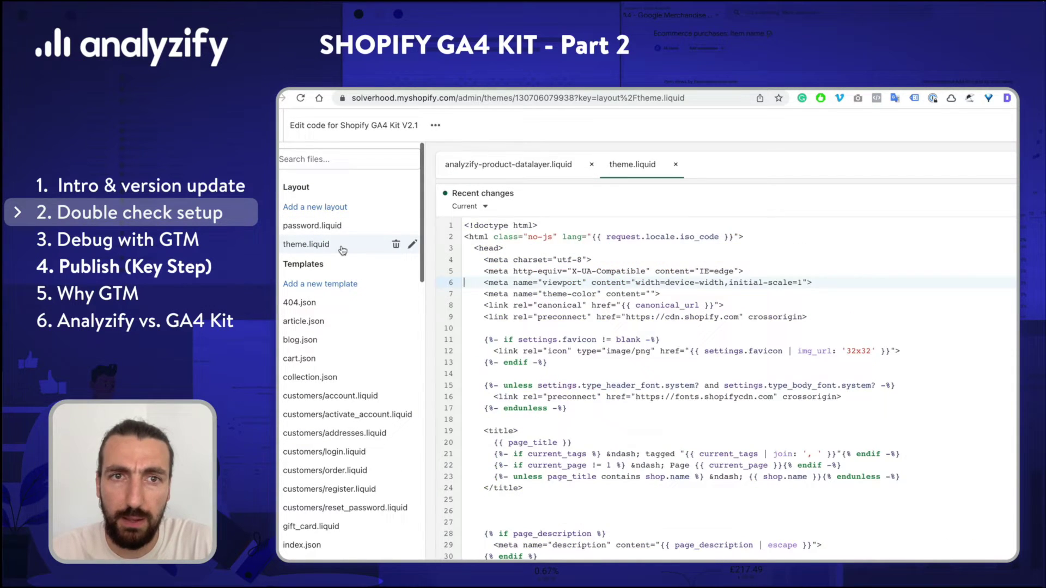
pyautogui.click(552, 322)
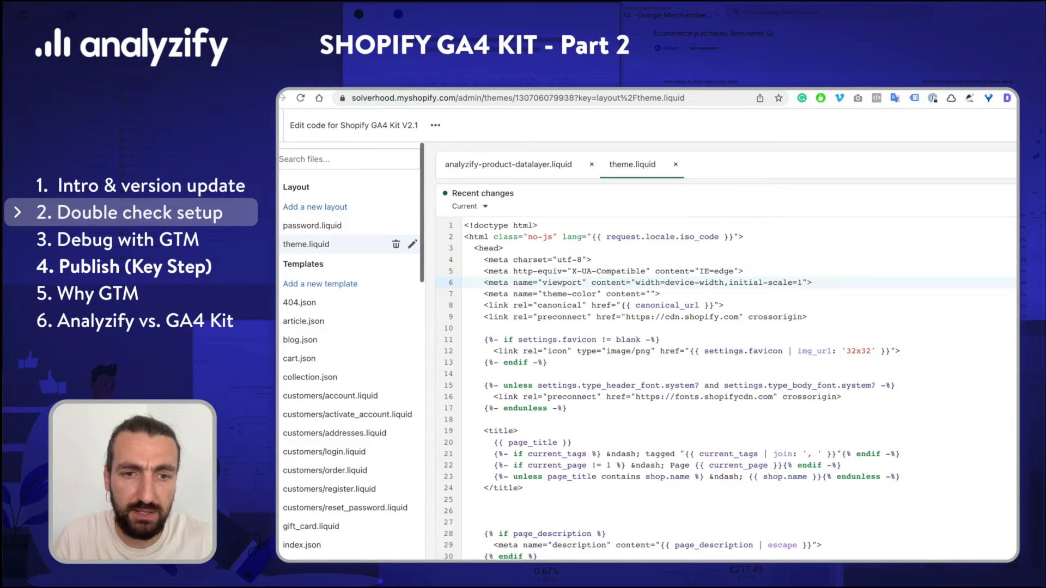
pyautogui.scroll(-20, 725, 386)
pyautogui.scroll(-4, 724, 387)
pyautogui.doubleClick(509, 389)
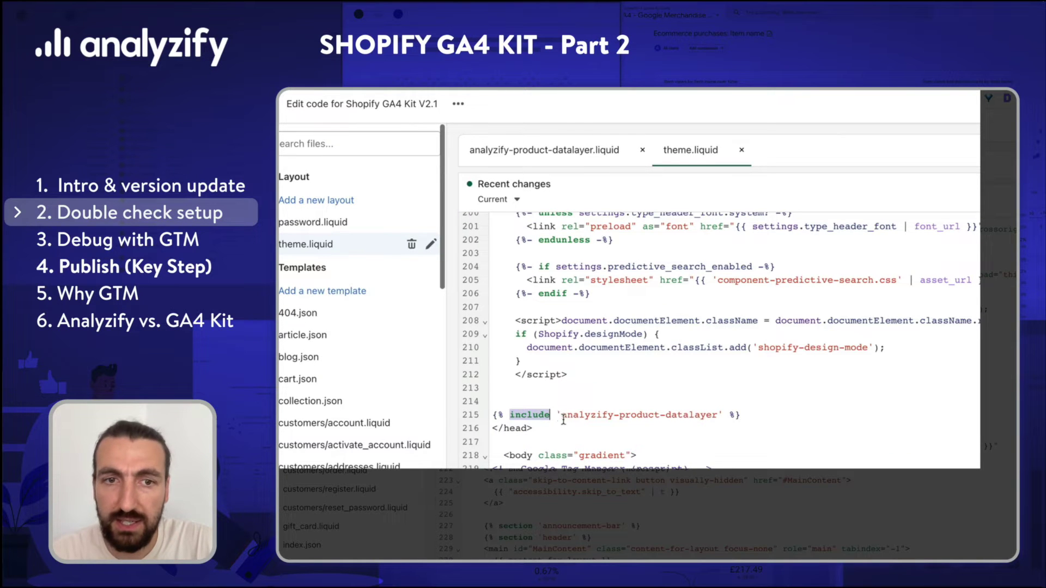
pyautogui.moveTo(561, 416); pyautogui.dragTo(717, 419)
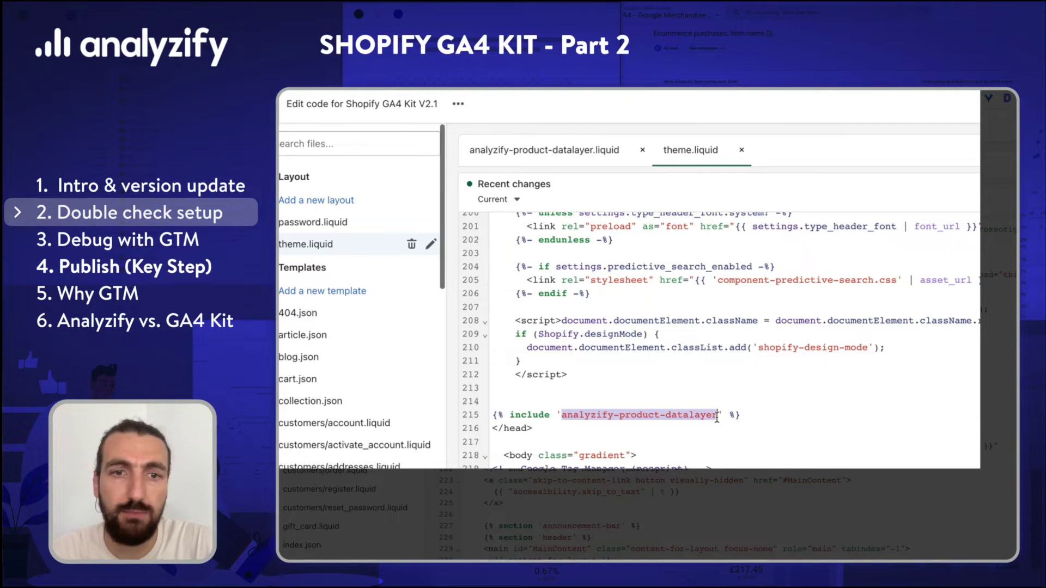
pyautogui.moveTo(783, 421); pyautogui.dragTo(604, 436)
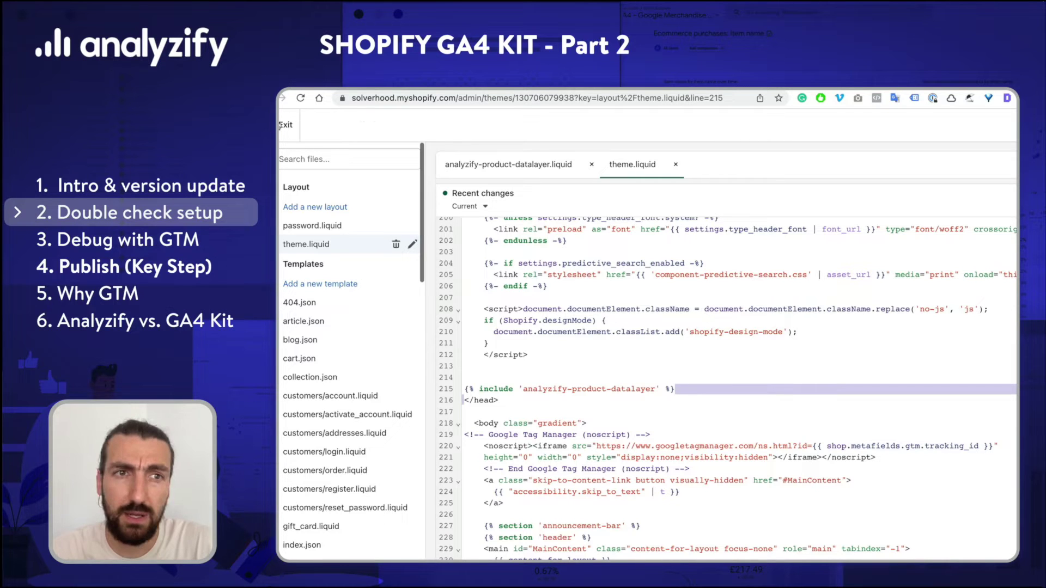
# Leave the code editor and open the store's Settings > Checkout page
pyautogui.click(280, 125)
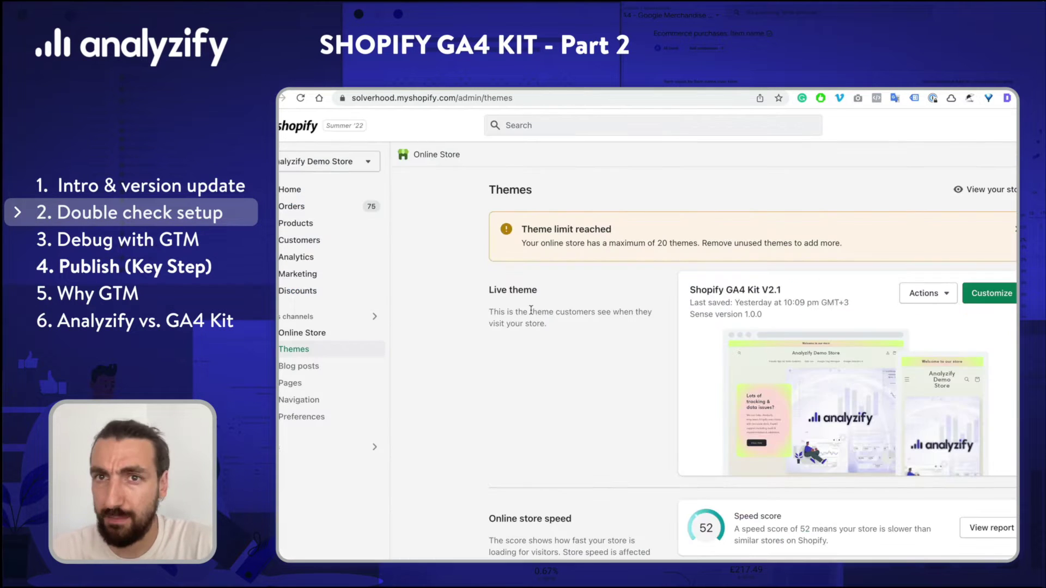
pyautogui.scroll(-2, 413, 510)
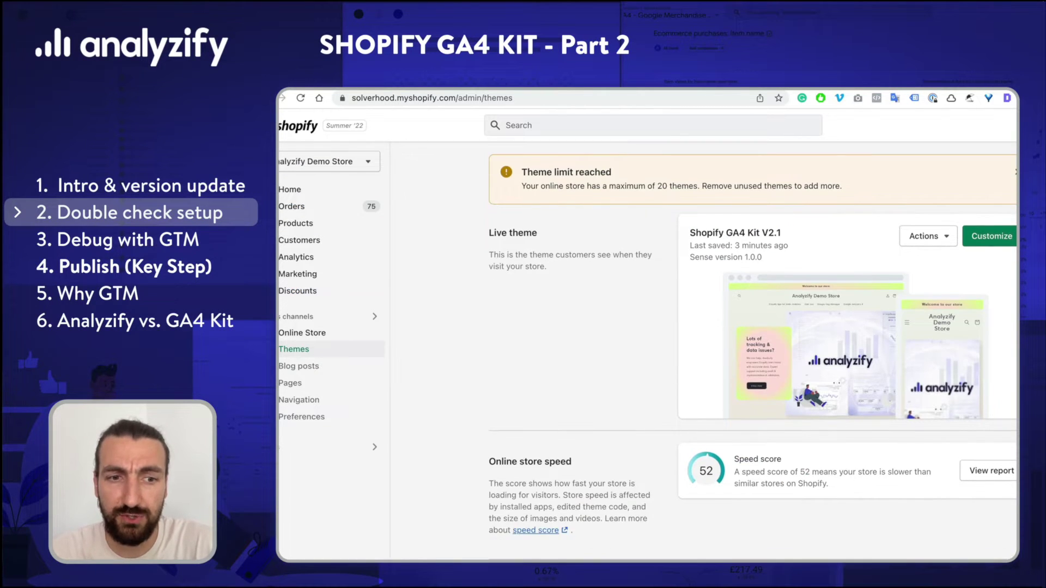
pyautogui.click(300, 545)
pyautogui.click(419, 380)
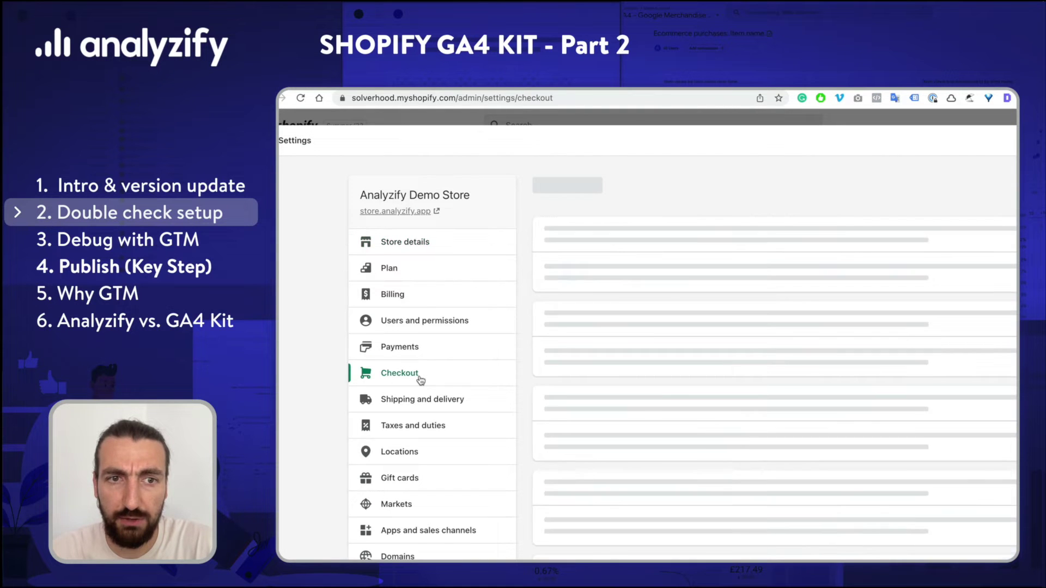
pyautogui.scroll(-15, 711, 431)
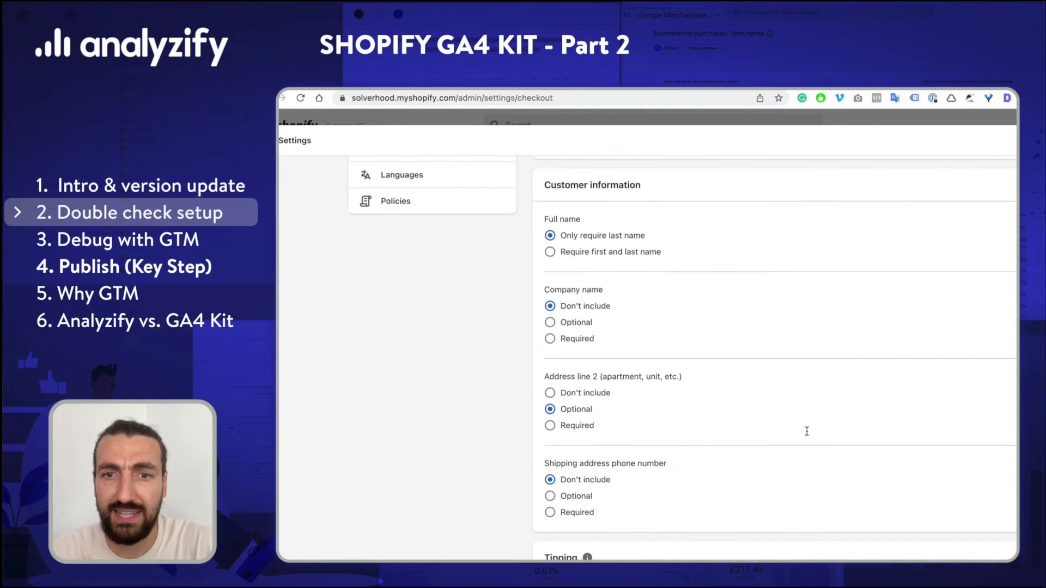
pyautogui.scroll(-12, 830, 434)
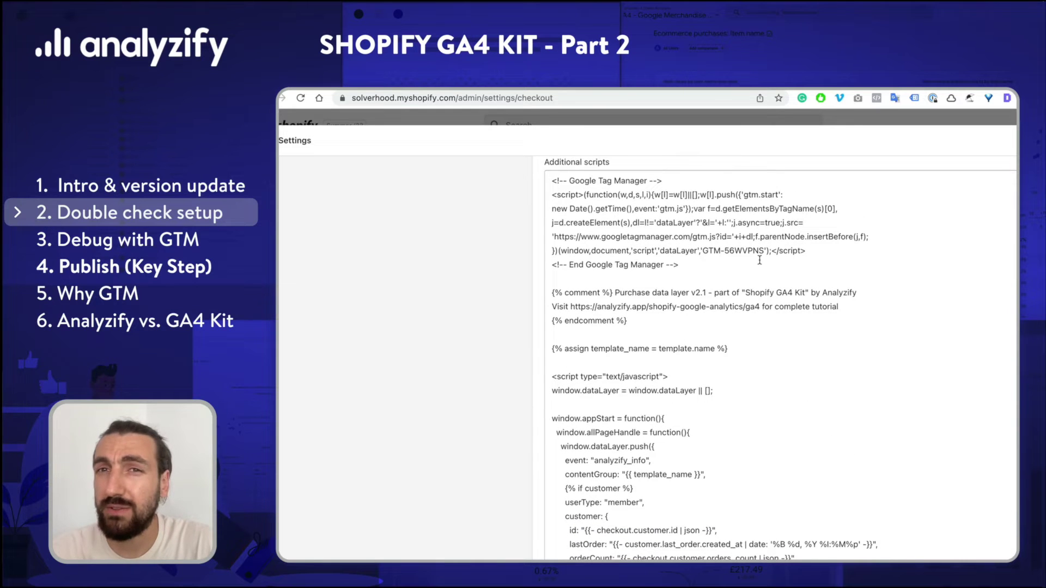
# In Additional scripts, highlight the GTM snippet and the Purchase data layer v2.1 version
pyautogui.click(690, 266)
pyautogui.moveTo(691, 265); pyautogui.dragTo(525, 173)
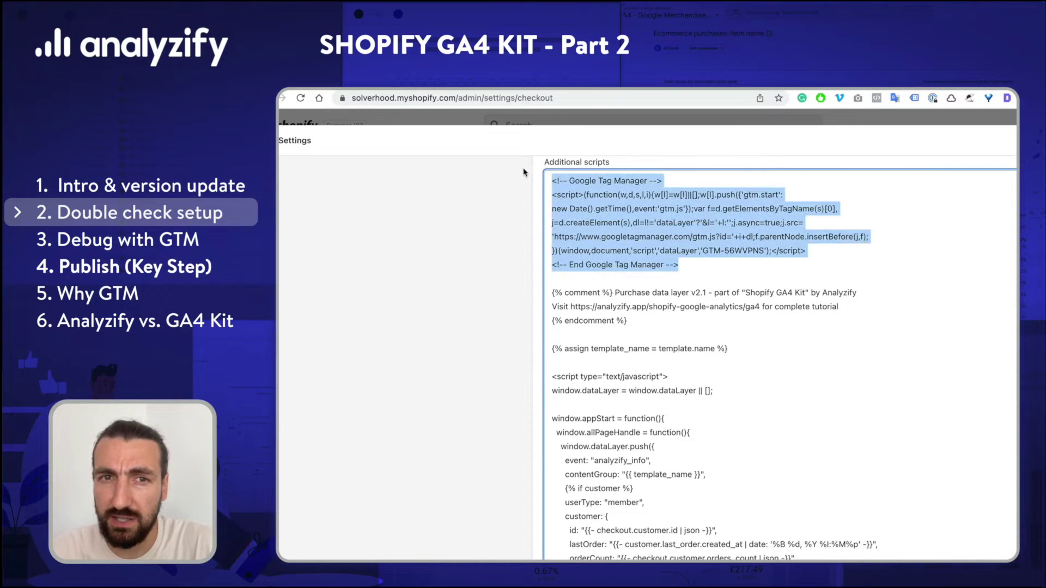
pyautogui.click(688, 293)
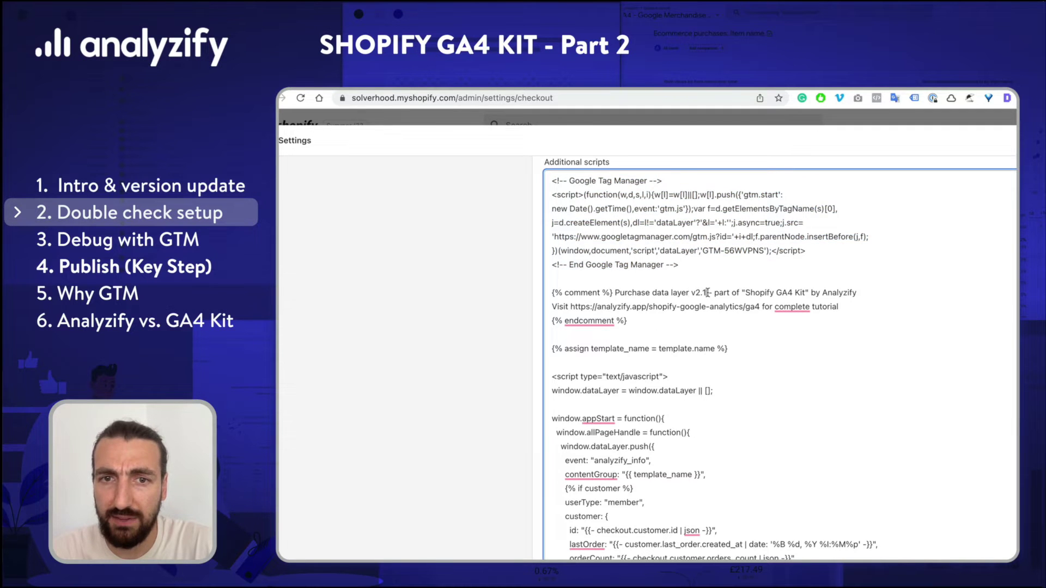
pyautogui.moveTo(708, 293); pyautogui.dragTo(682, 292)
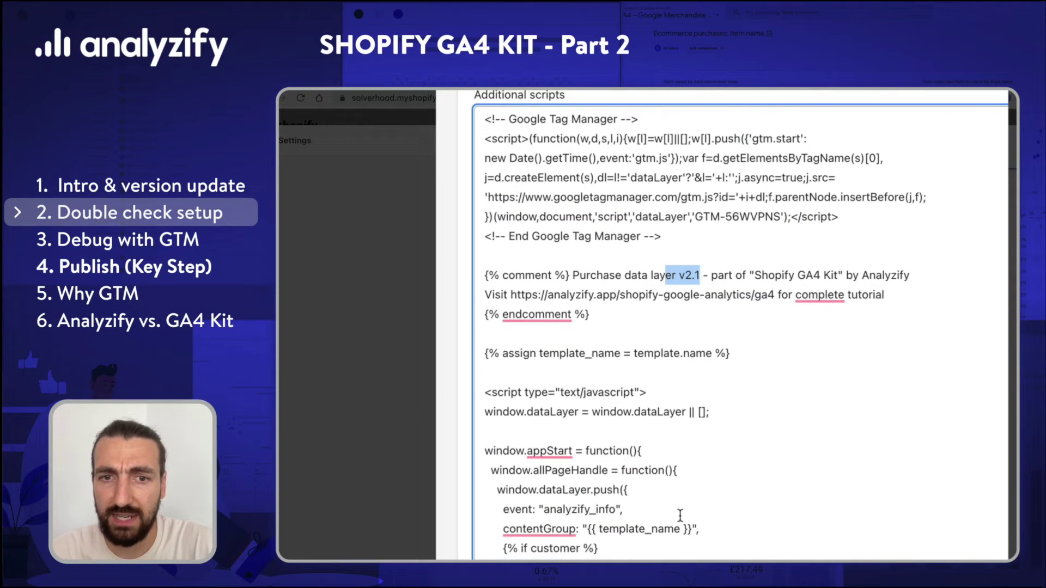
pyautogui.scroll(-20, 679, 518)
pyautogui.scroll(-10, 680, 515)
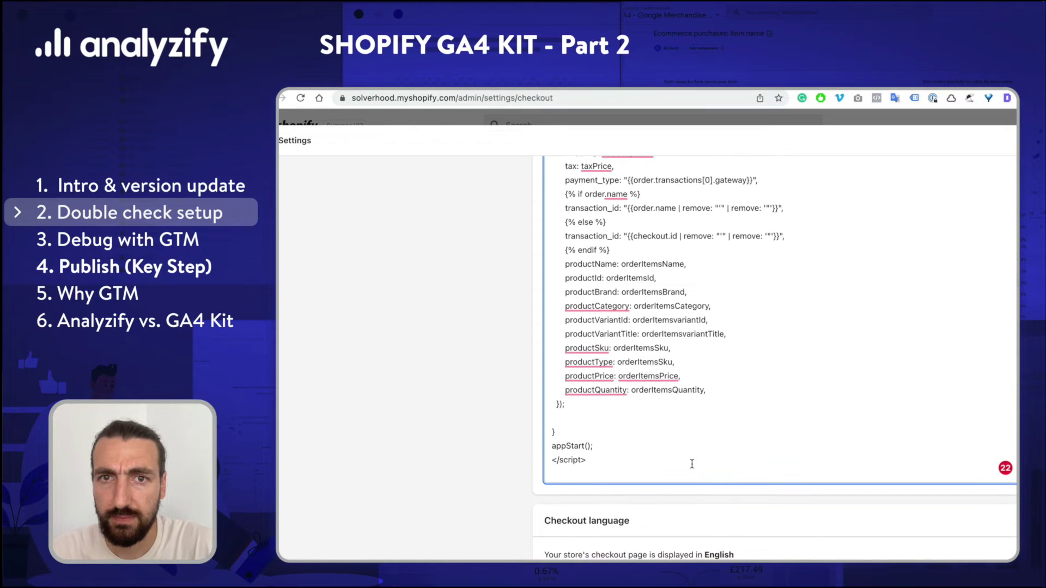
pyautogui.scroll(8, 692, 463)
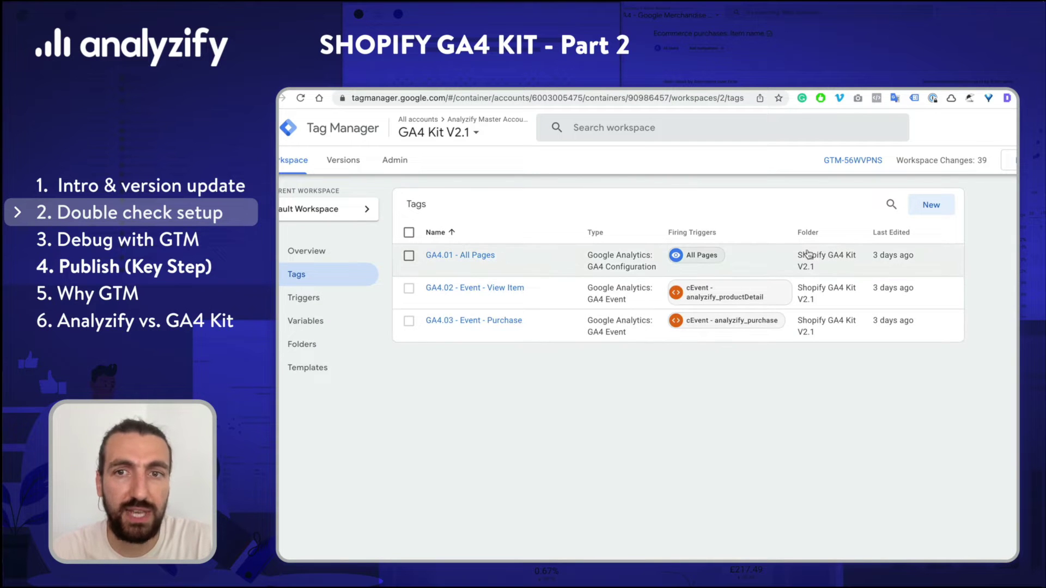
# Confirm GA4.01 sits in the Shopify GA4 Kit V2.1 folder, then highlight v2.1 in Analyzify's data layer code
pyautogui.moveTo(801, 258); pyautogui.dragTo(821, 272)
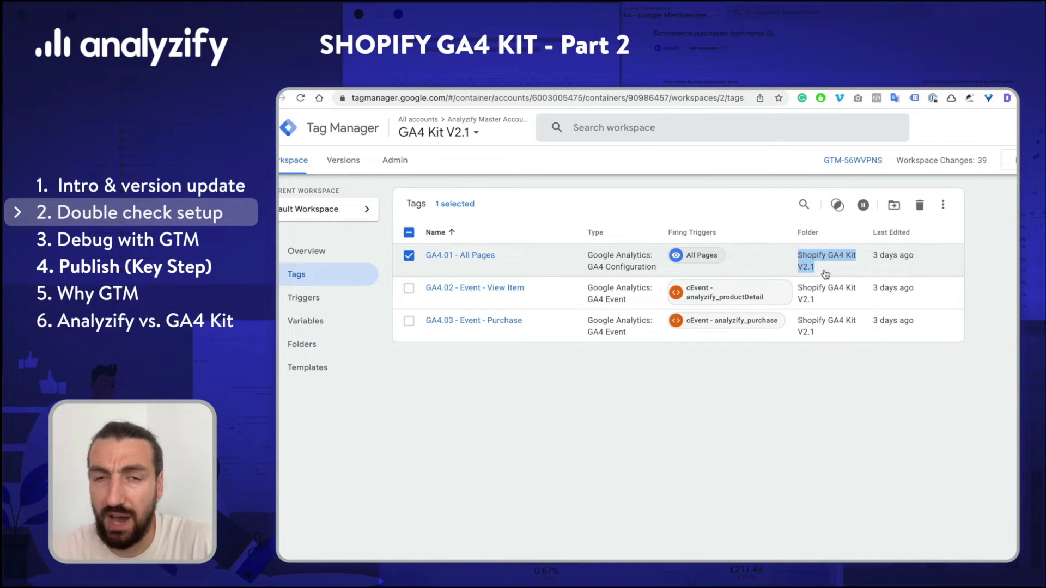
pyautogui.click(824, 366)
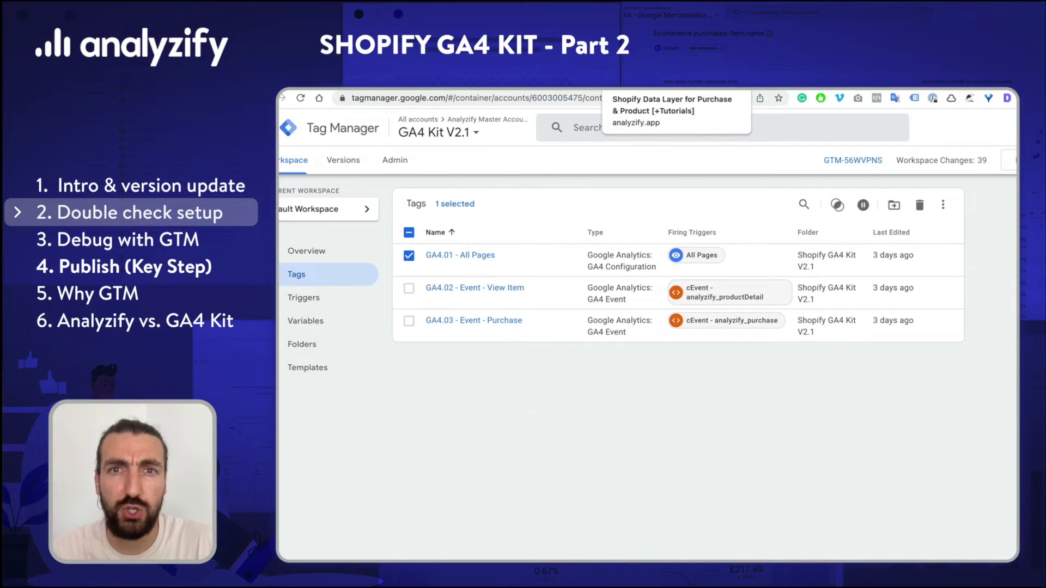
pyautogui.click(649, 81)
pyautogui.moveTo(654, 251); pyautogui.dragTo(673, 252)
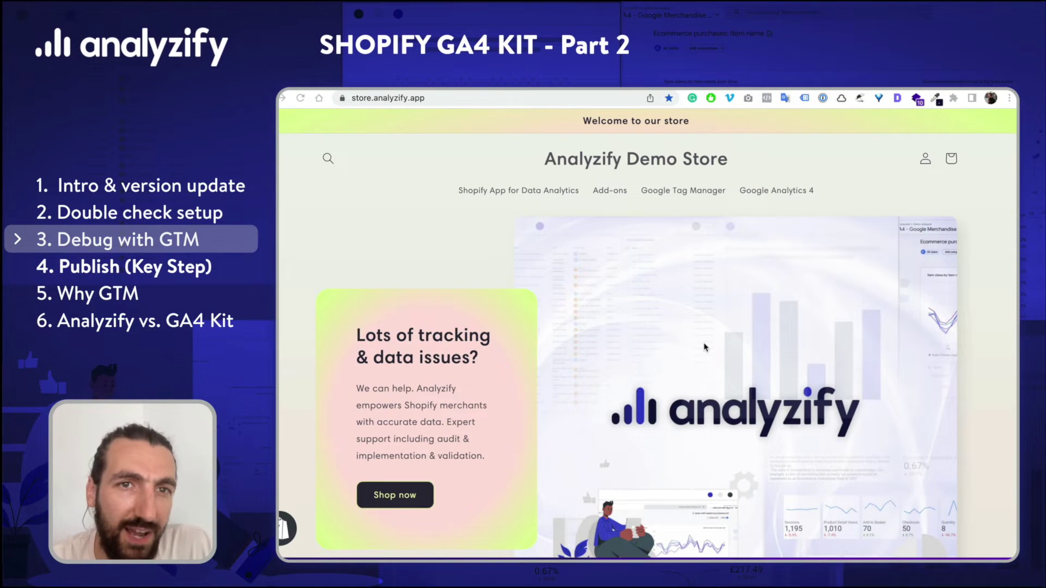
# Return to the Tag Manager tags list and start preview mode for container GTM-56WVPNS
pyautogui.click(507, 91)
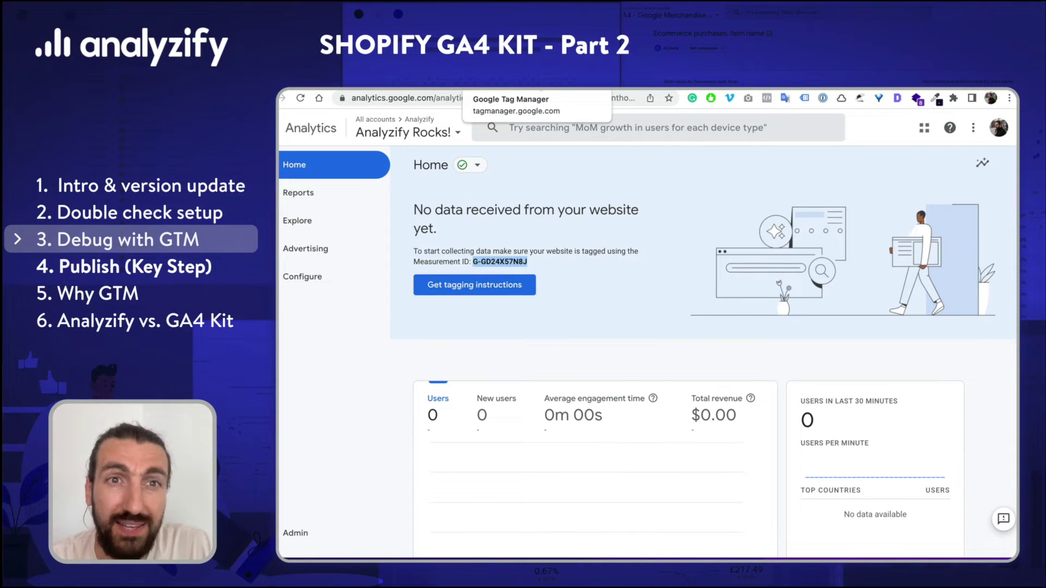
pyautogui.click(537, 87)
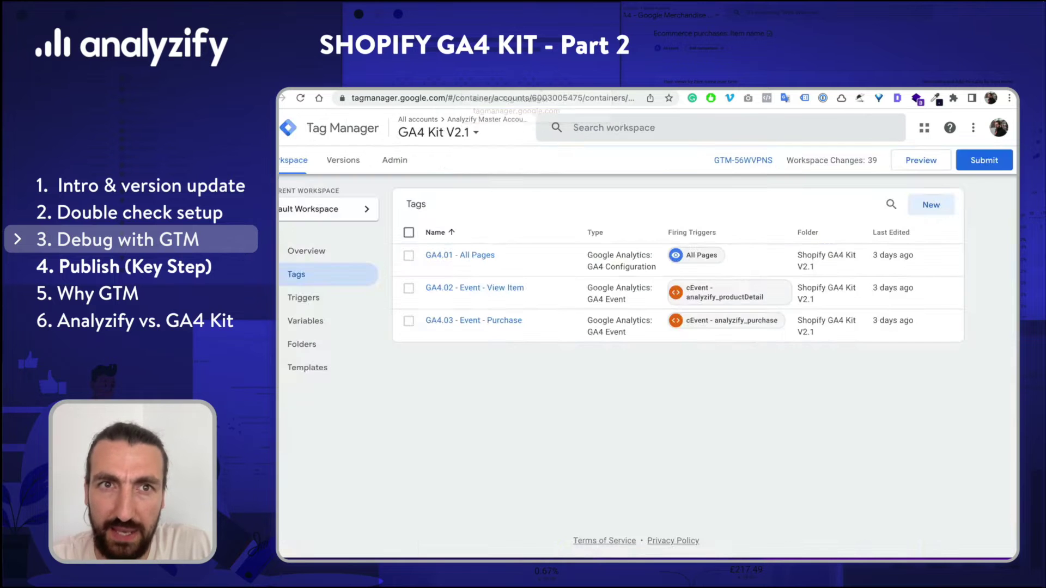
pyautogui.hotkey('ctrl', 'Tab')
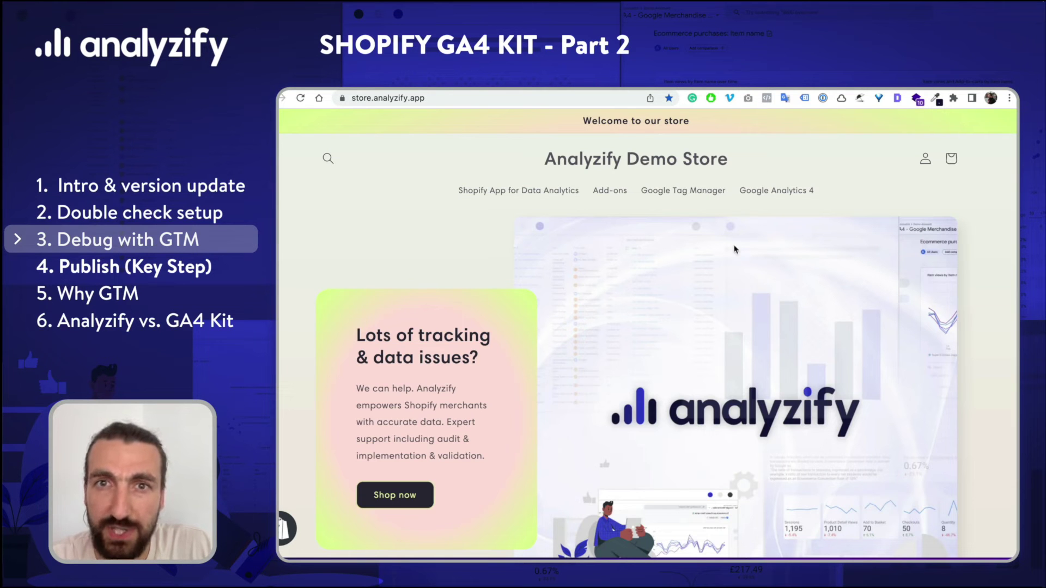
pyautogui.hotkey('ctrl', 'shift', 'Tab')
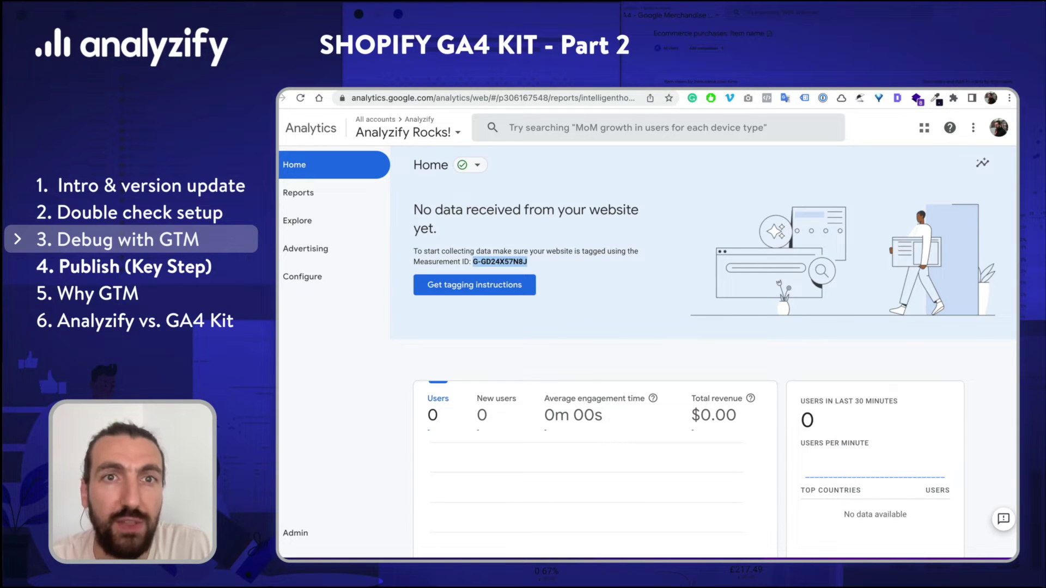
pyautogui.hotkey('ctrl', 'shift', 'Tab')
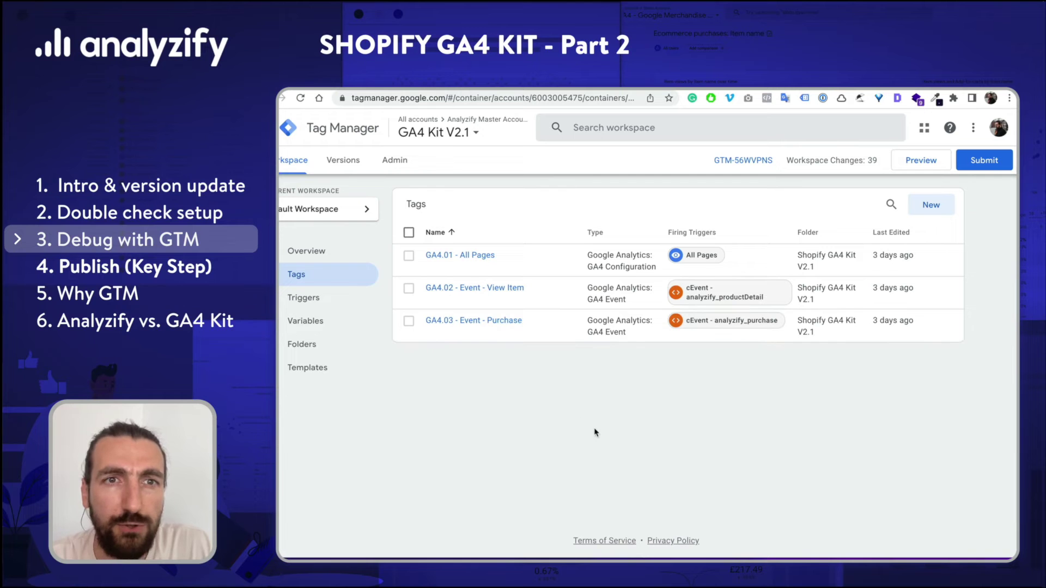
pyautogui.click(921, 166)
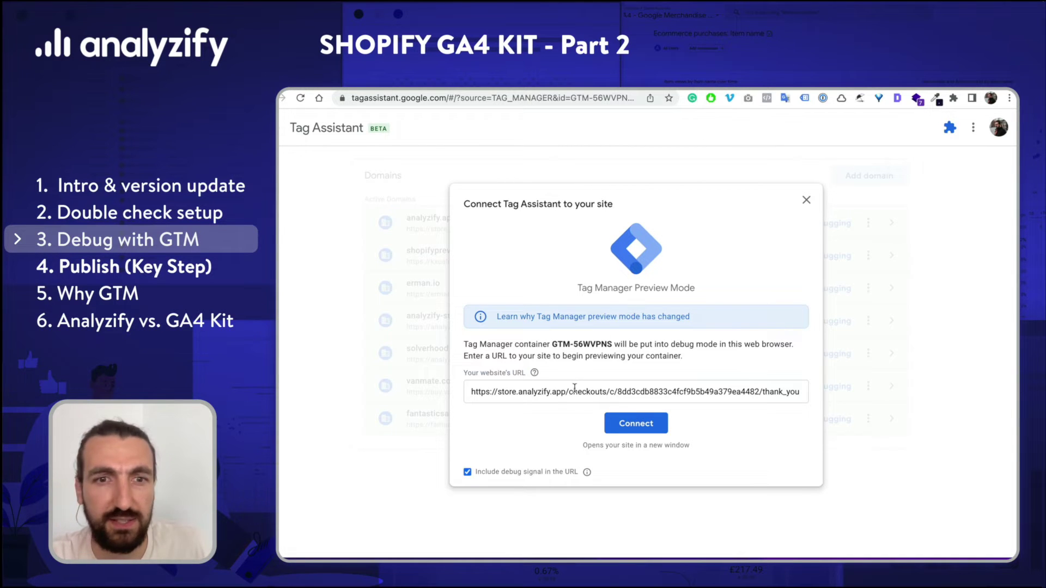
# Replace the prefilled checkout URL with the store homepage address and connect Tag Assistant
pyautogui.tripleClick(636, 391)
pyautogui.press('BackSpace')
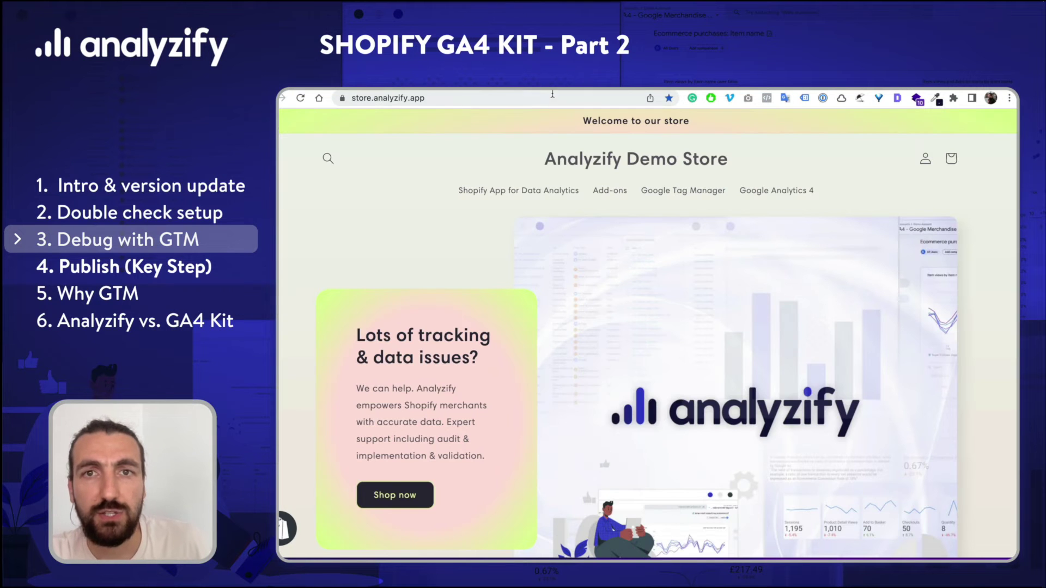
pyautogui.click(540, 97)
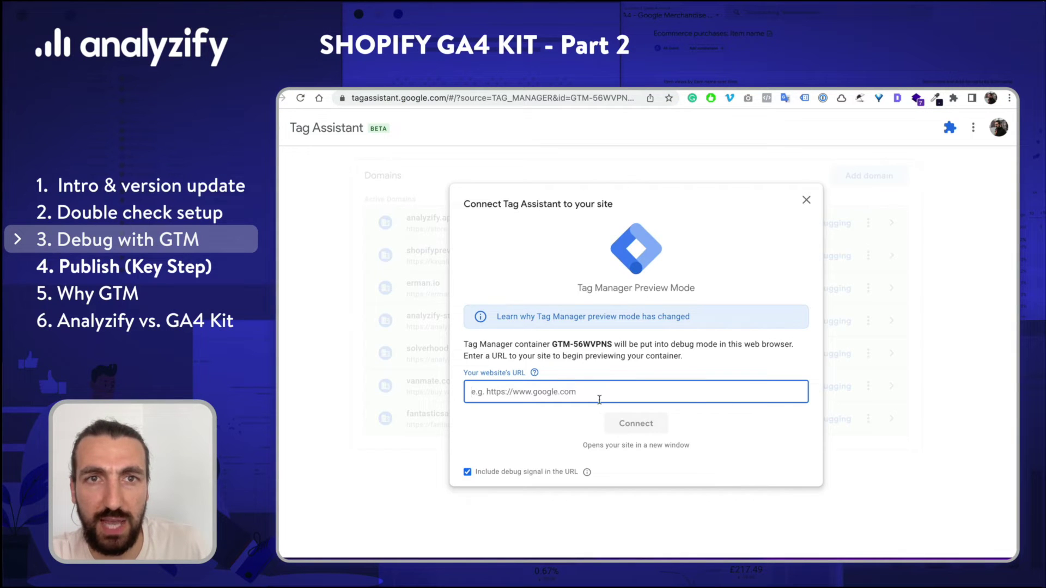
pyautogui.write('https://store.analyzify.app/')
pyautogui.click(630, 429)
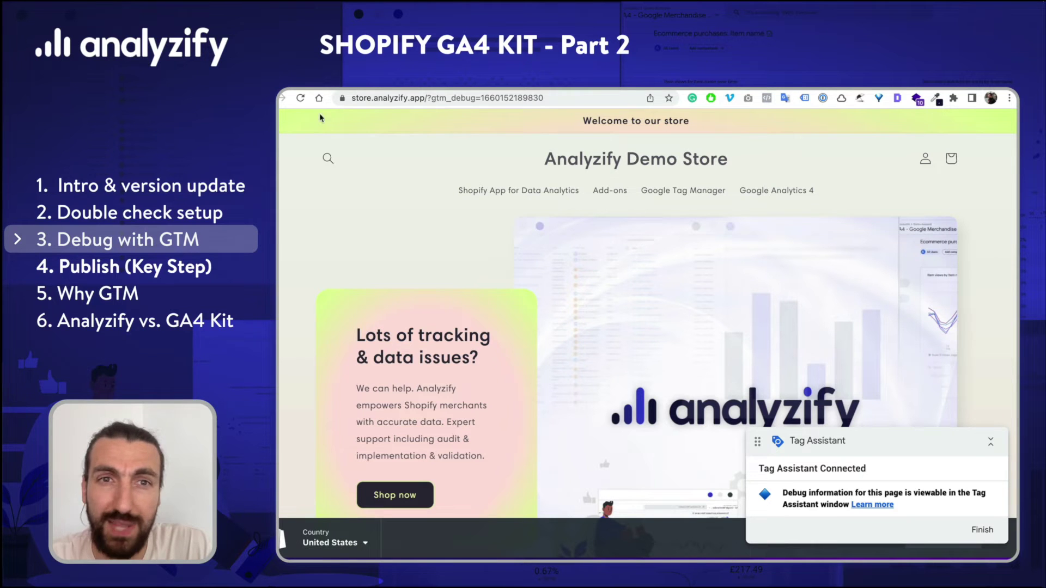
pyautogui.click(299, 101)
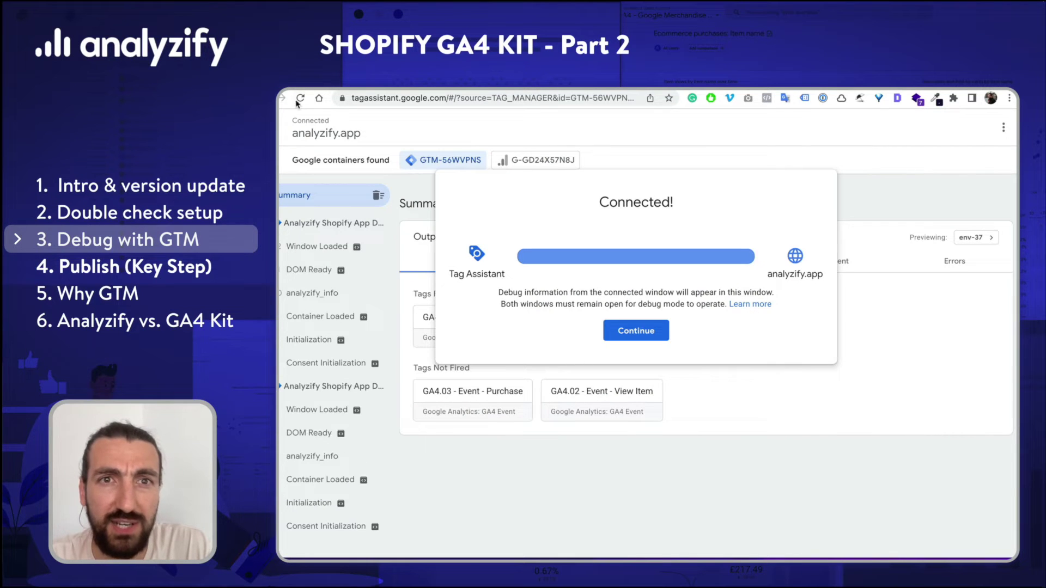
pyautogui.click(653, 333)
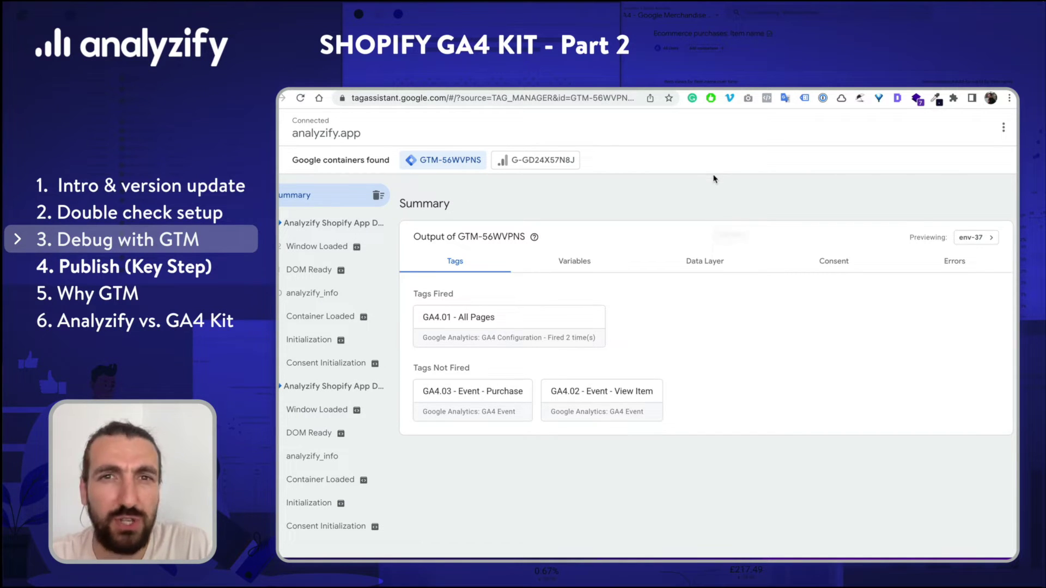
pyautogui.click(752, 82)
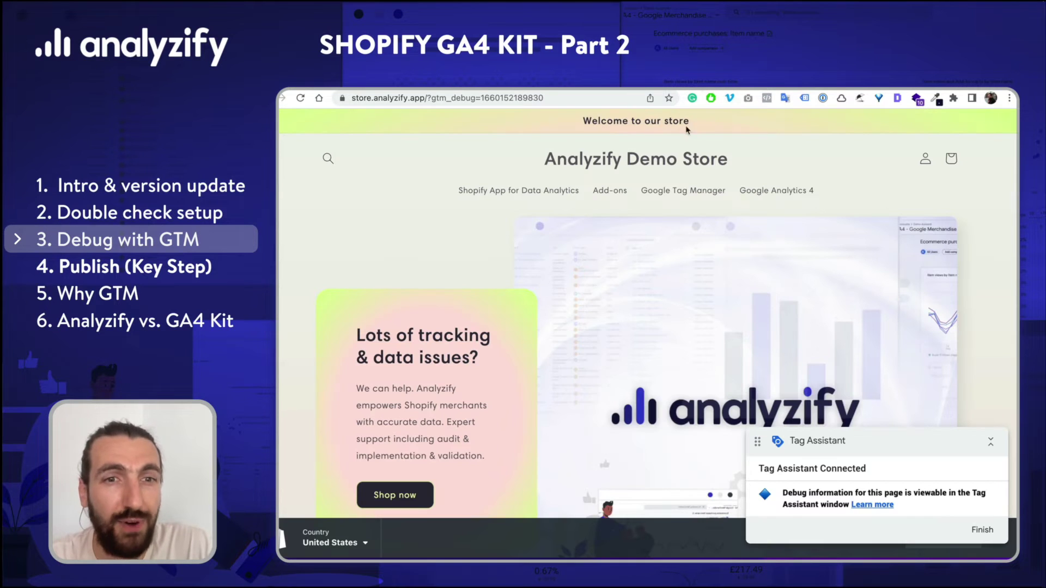
pyautogui.doubleClick(808, 472)
pyautogui.tripleClick(808, 472)
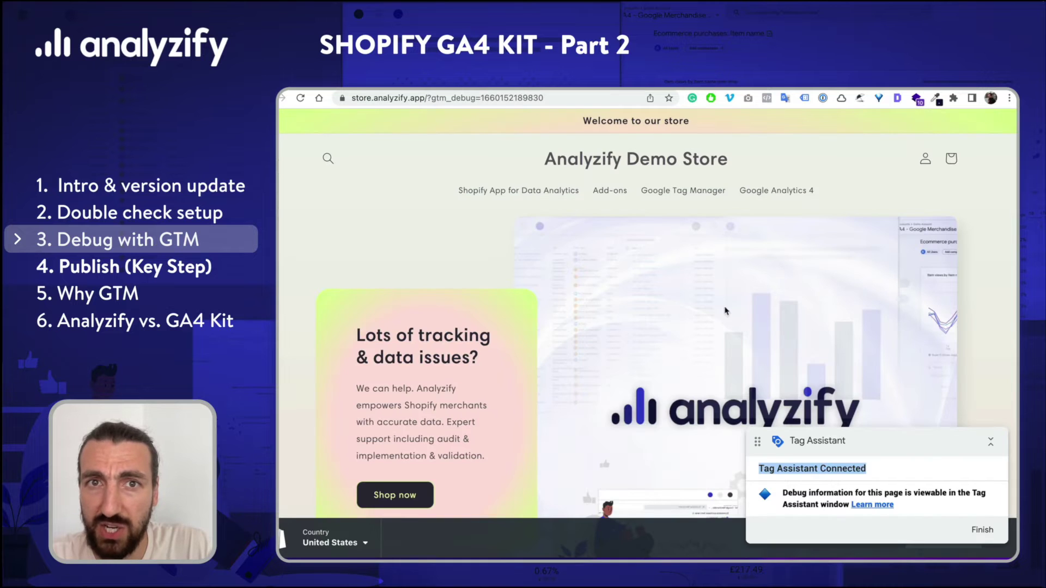
pyautogui.click(604, 91)
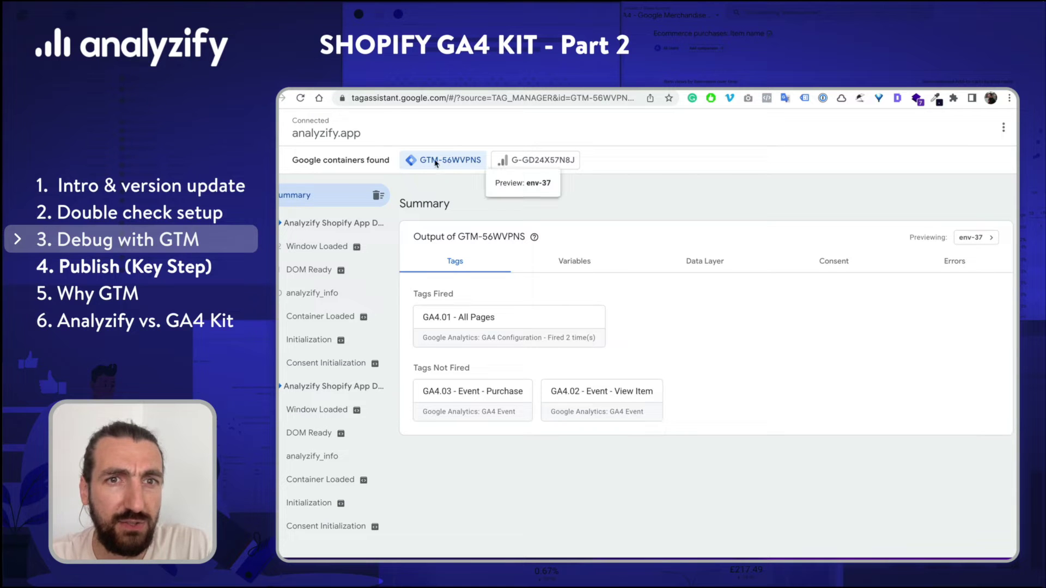
pyautogui.click(552, 161)
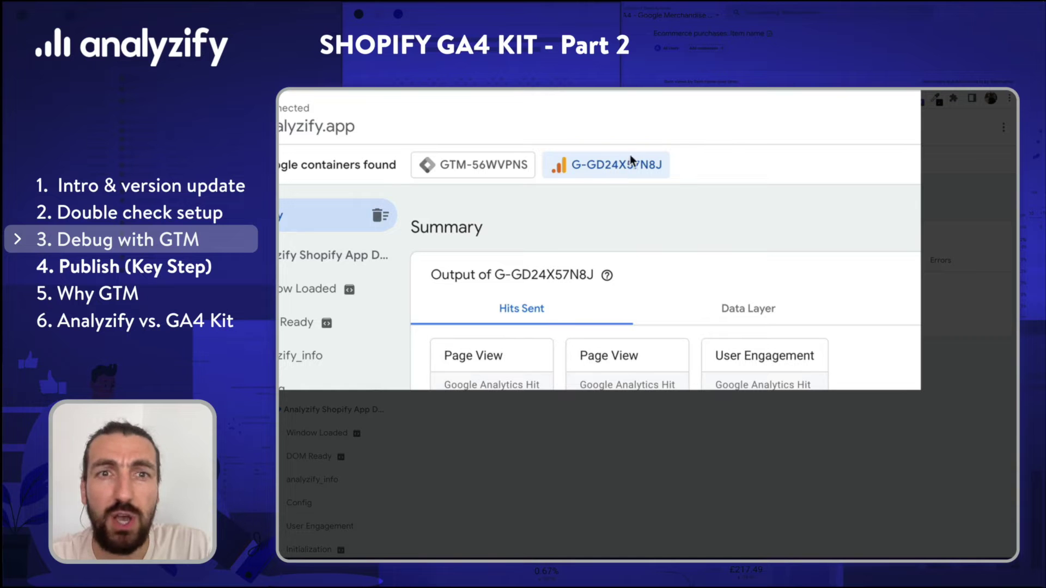
pyautogui.click(476, 164)
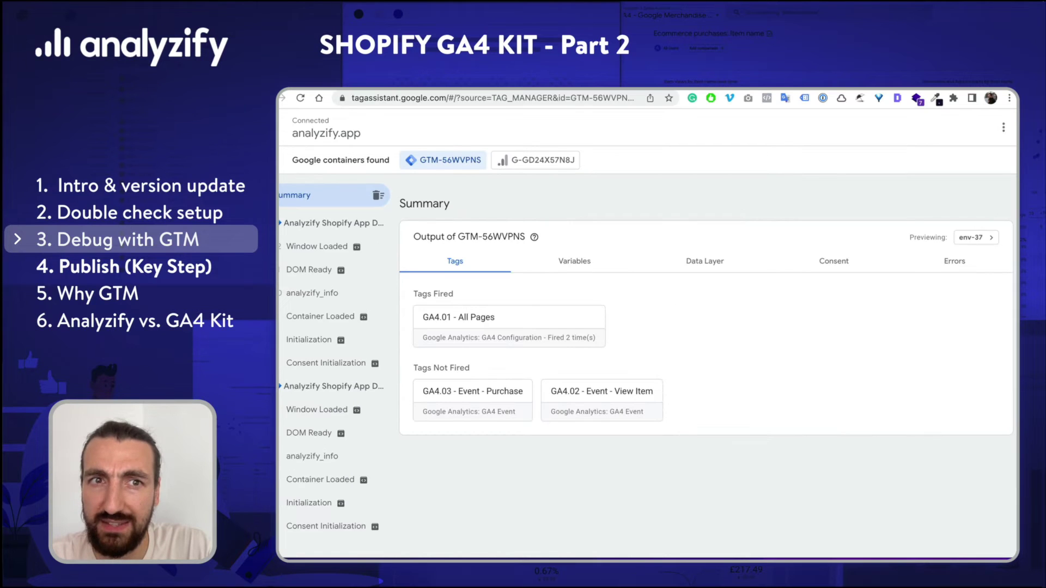
pyautogui.click(327, 87)
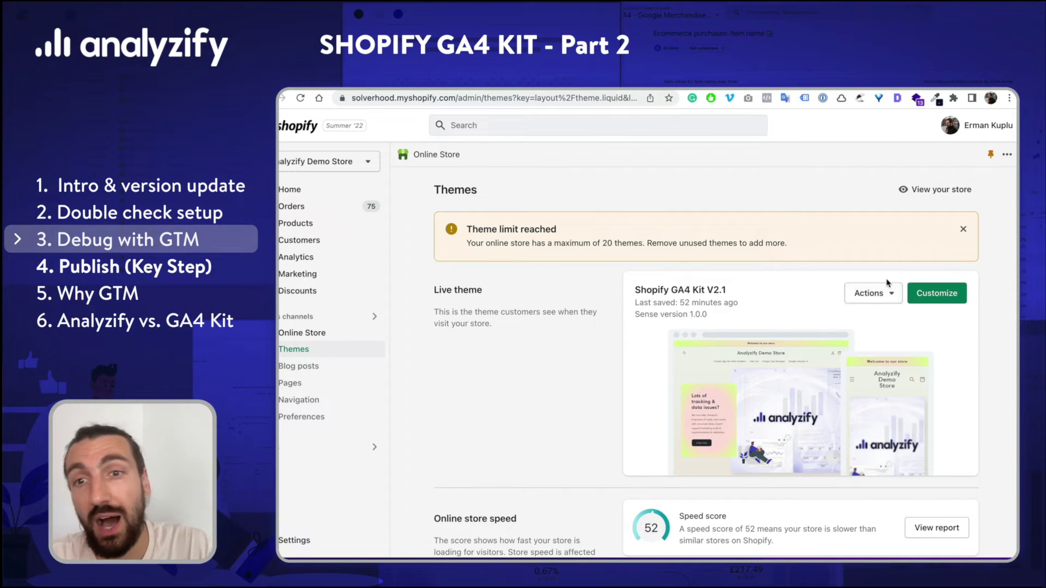
pyautogui.hotkey('ctrl', 'Tab')
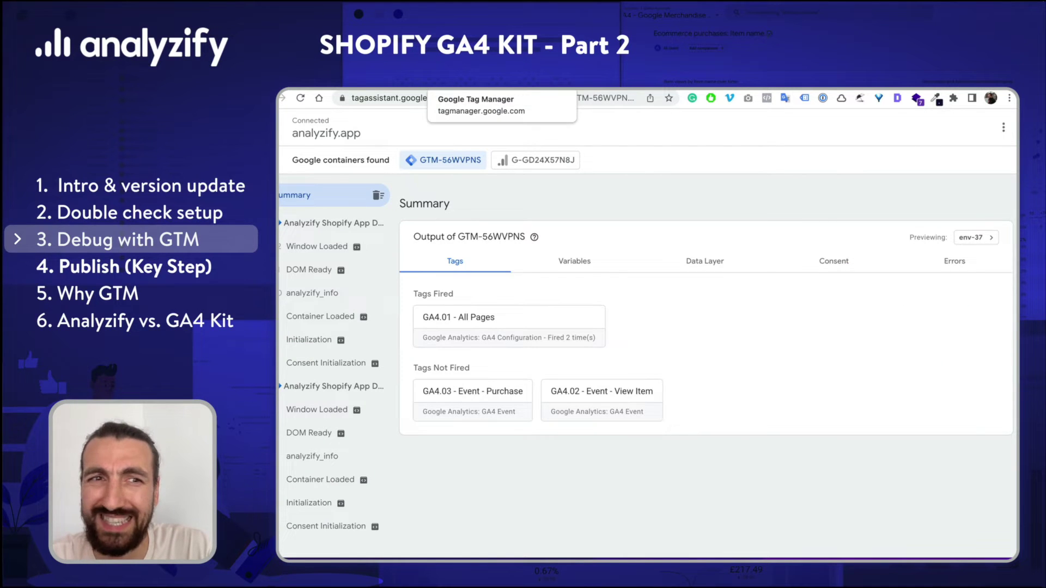
pyautogui.moveTo(413, 368); pyautogui.dragTo(470, 367)
pyautogui.moveTo(411, 297); pyautogui.dragTo(460, 301)
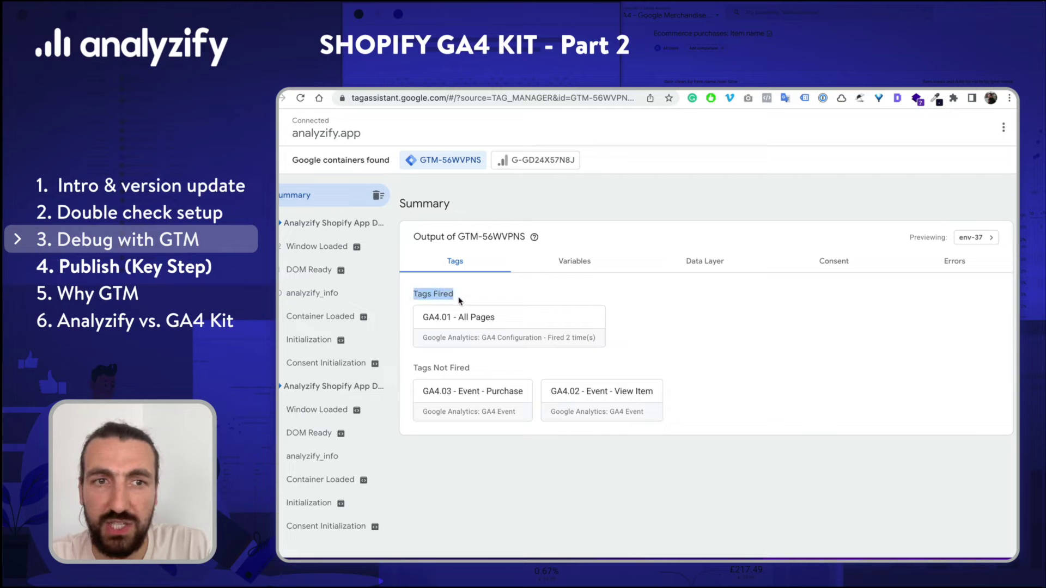
pyautogui.moveTo(439, 370); pyautogui.dragTo(464, 373)
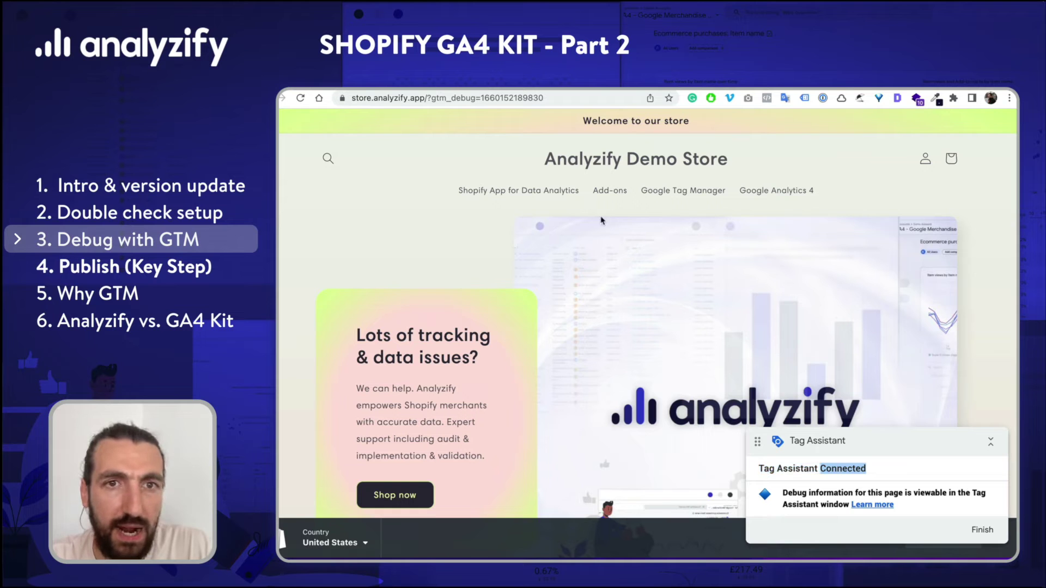
# Open the Shopify App for Data Analytics product page and inspect the analyzify_productDetail event's fired tags
pyautogui.click(506, 192)
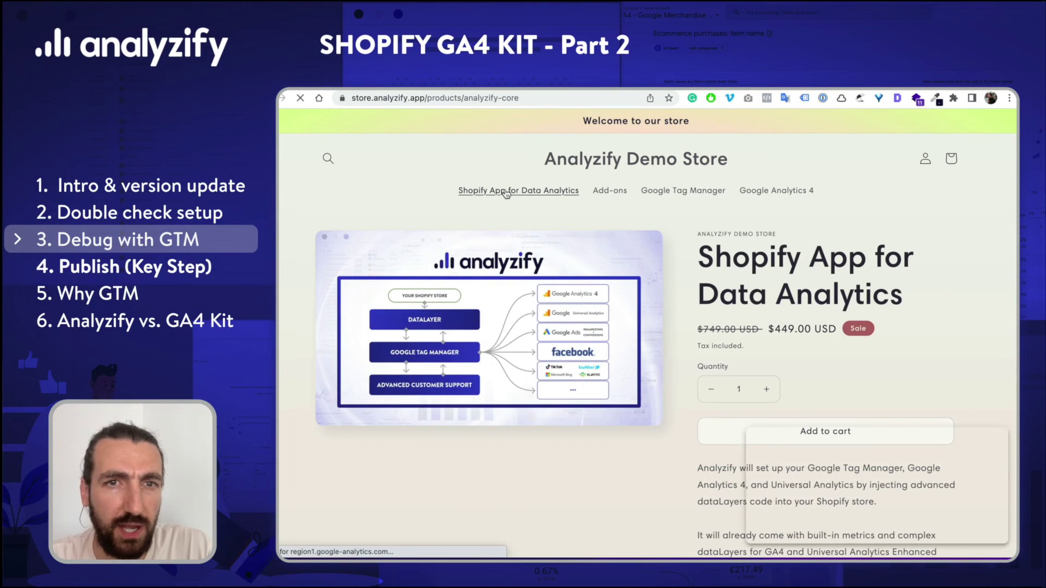
pyautogui.scroll(-4, 592, 283)
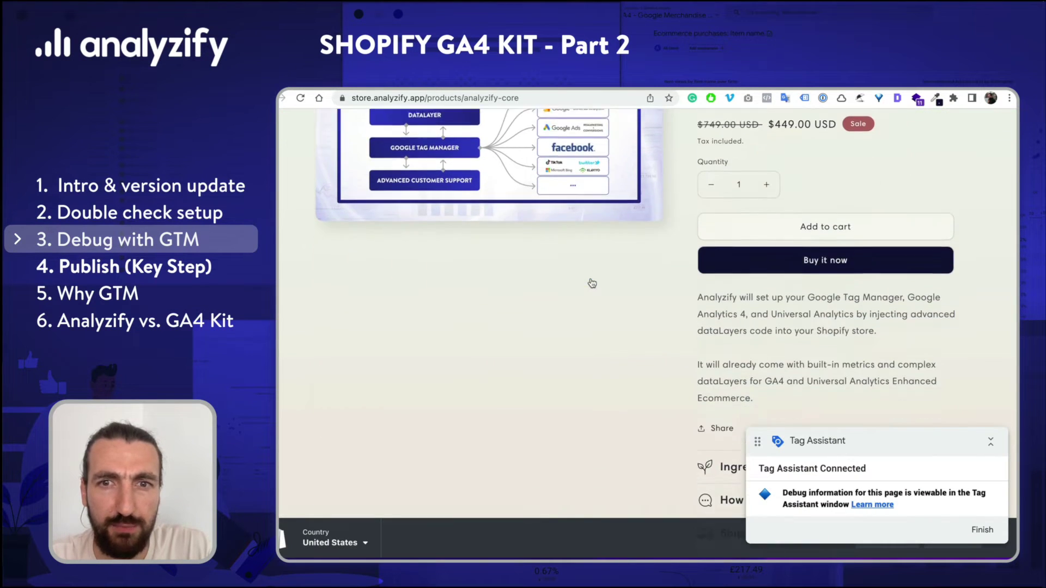
pyautogui.scroll(1, 592, 282)
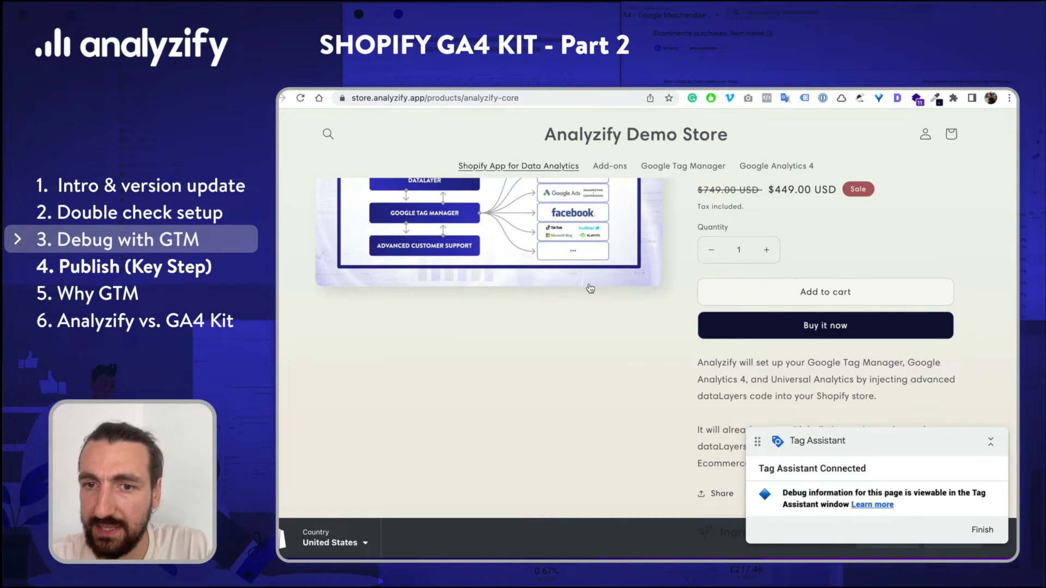
pyautogui.scroll(3, 588, 290)
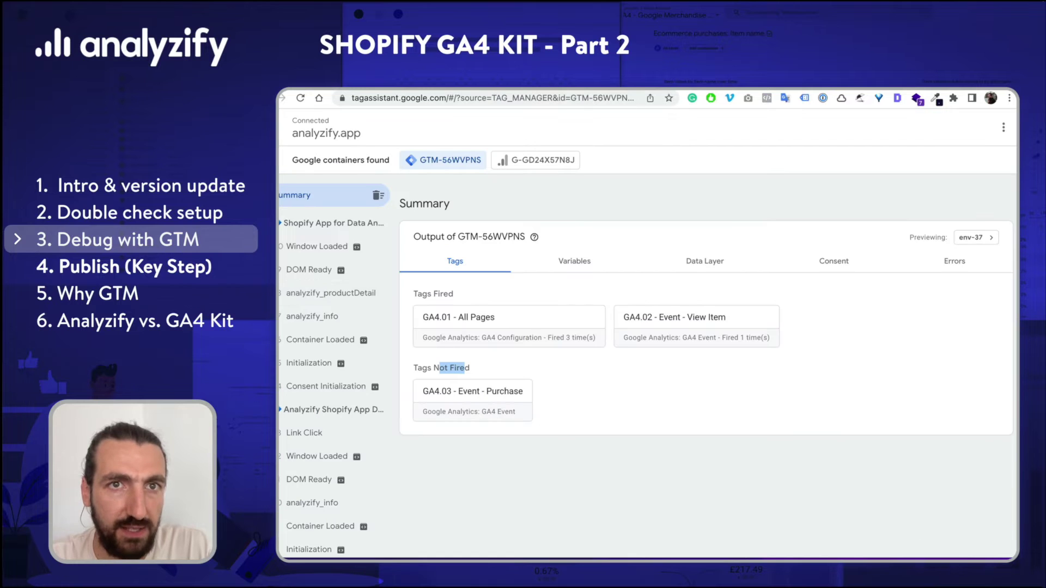
pyautogui.click(654, 85)
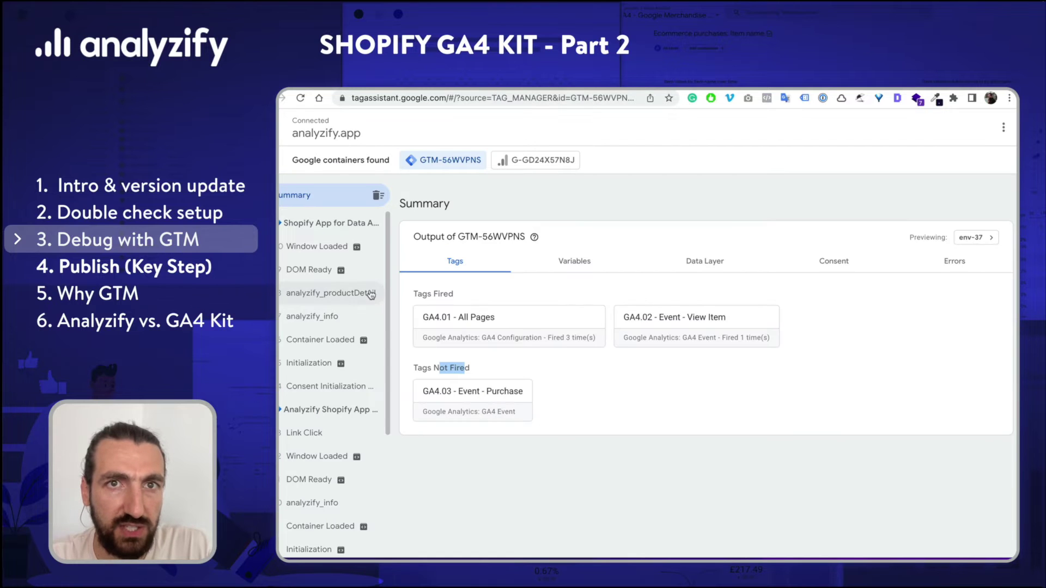
pyautogui.click(308, 298)
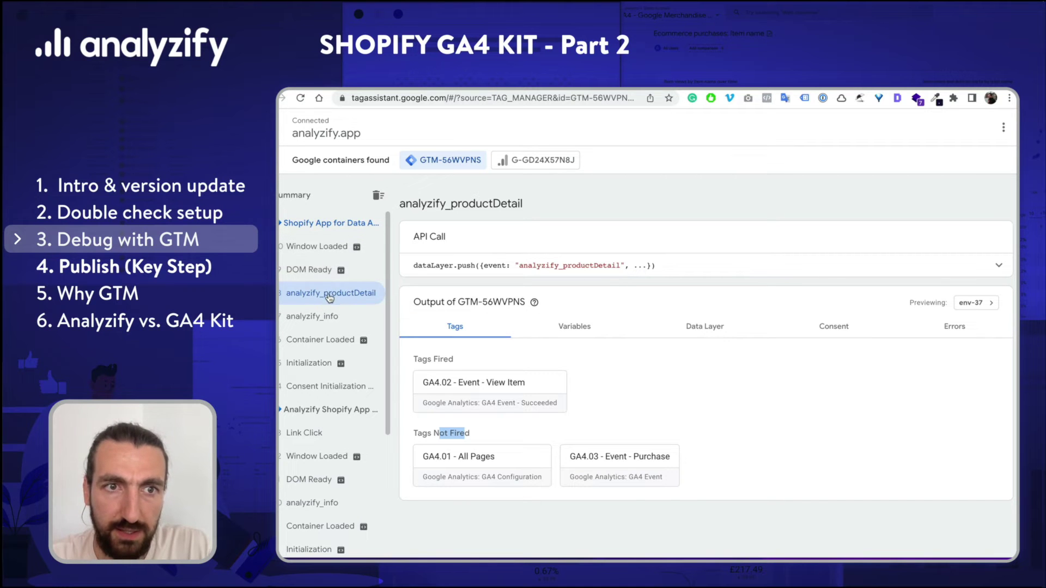
pyautogui.moveTo(412, 361); pyautogui.dragTo(452, 361)
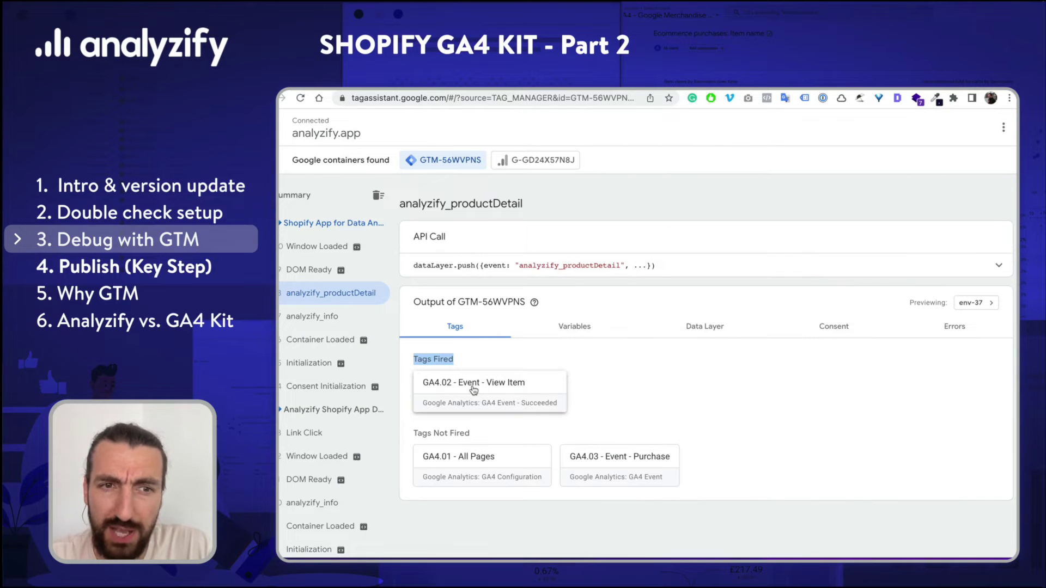
# Open the fired GA4.02 - Event - View Item tag's details under the analyzify_productDetail event
pyautogui.click(494, 391)
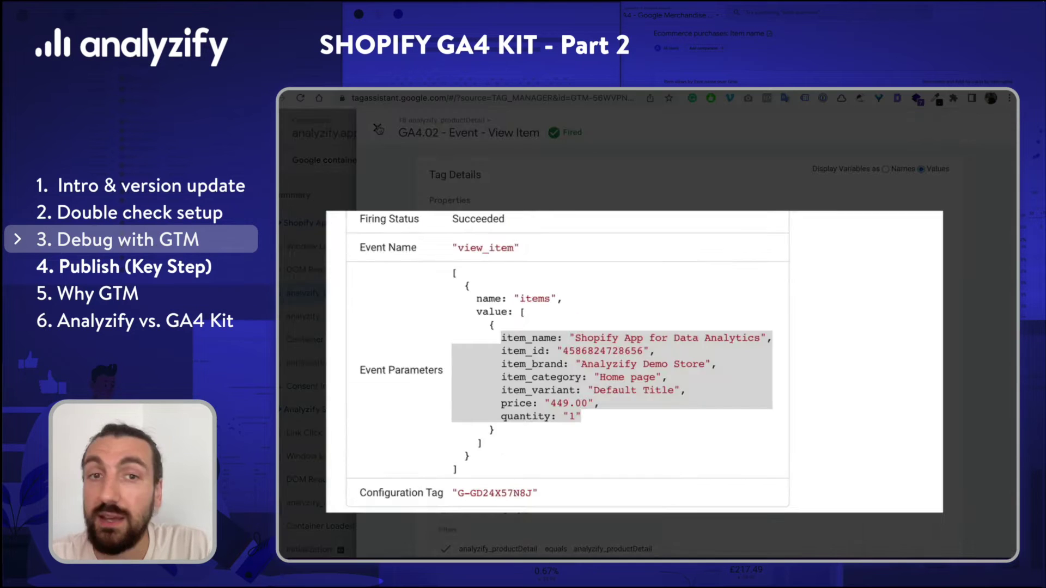
pyautogui.click(377, 127)
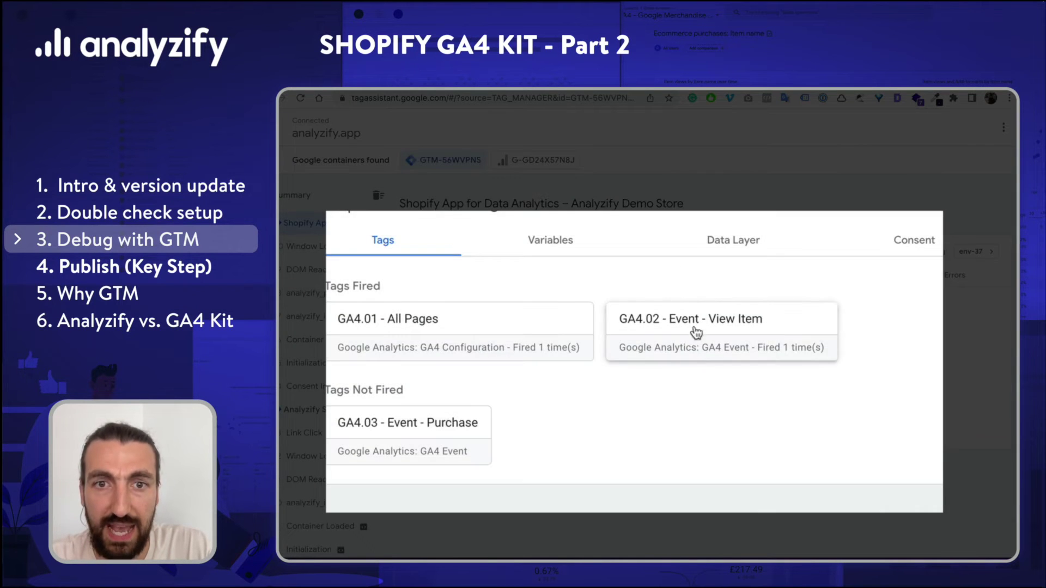
pyautogui.click(699, 335)
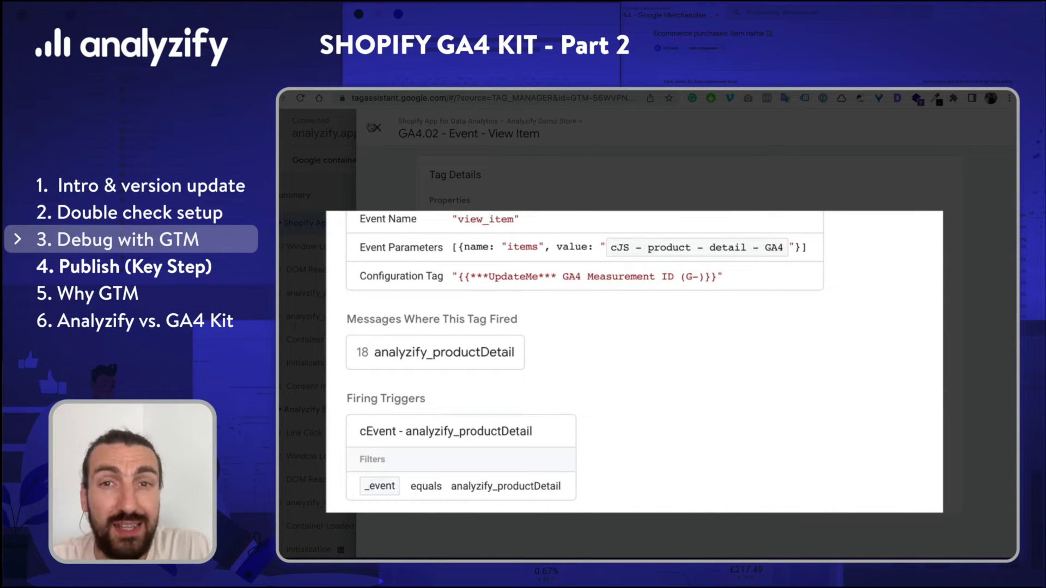
pyautogui.click(377, 127)
pyautogui.click(329, 293)
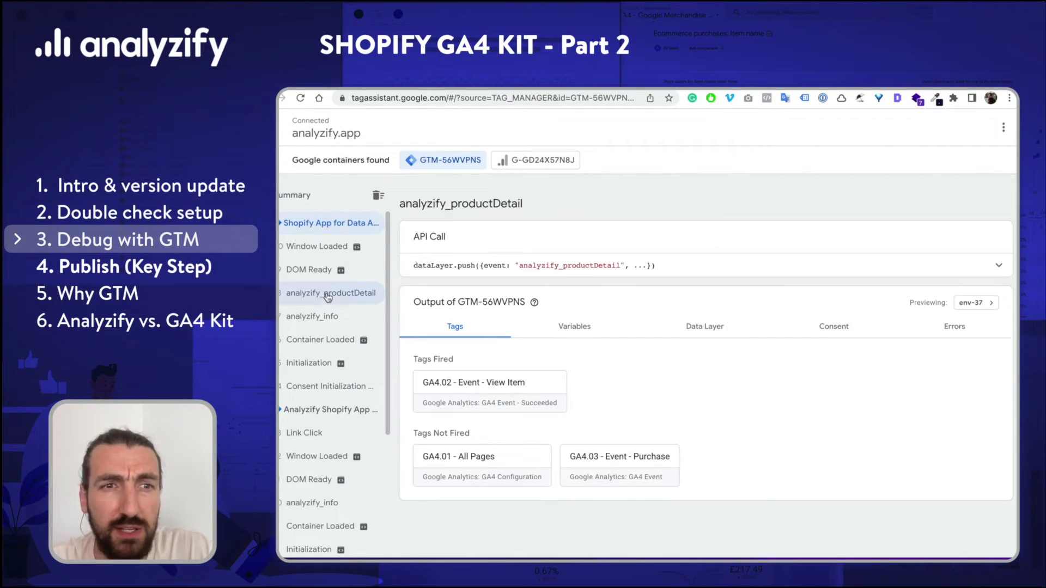
pyautogui.click(517, 407)
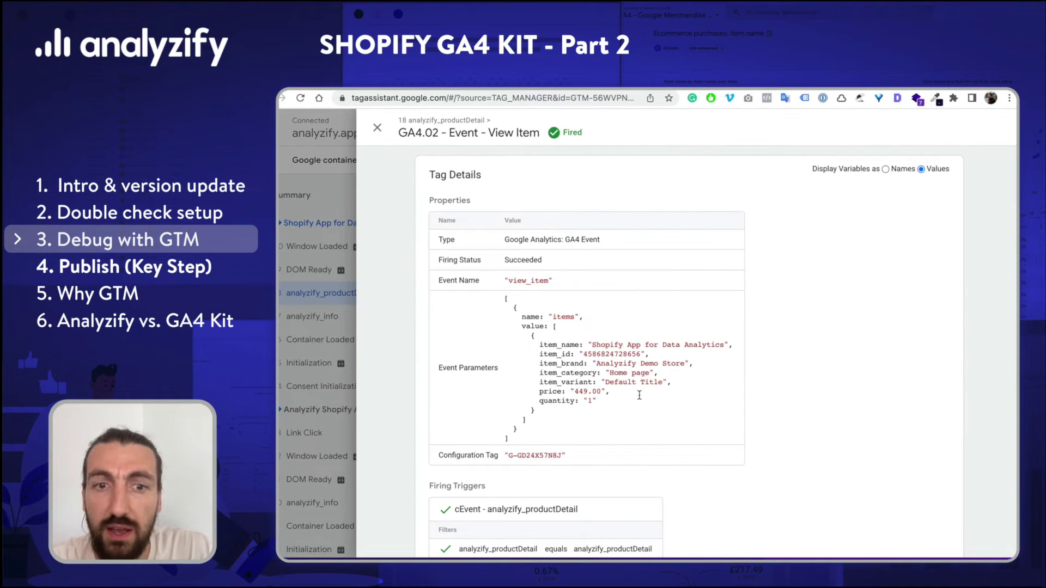
# Highlight the view_item event name, tag ID G-GD24X57N8J, item_variant and quantity parameters
pyautogui.moveTo(505, 299); pyautogui.dragTo(507, 459)
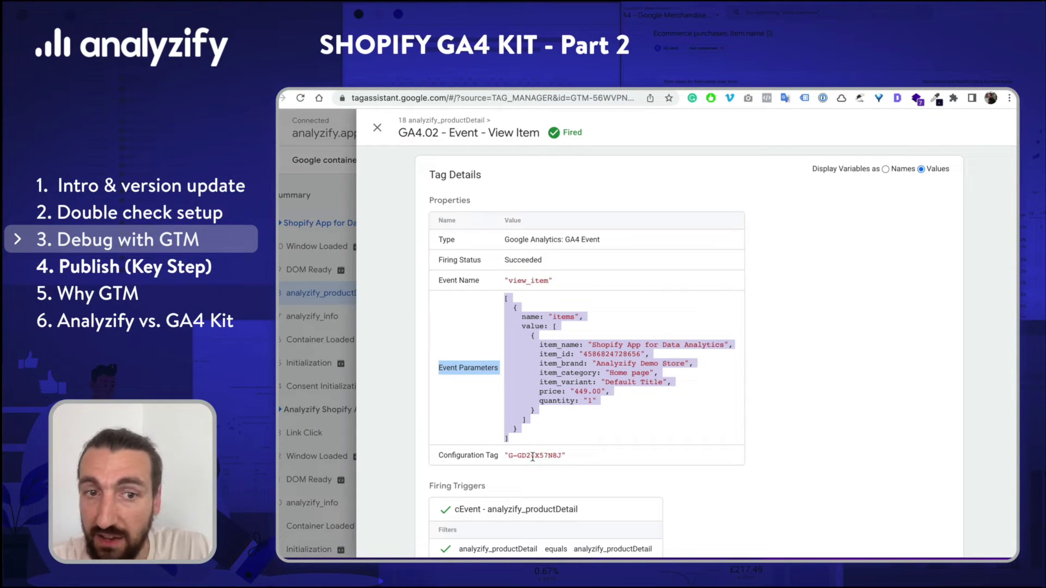
pyautogui.tripleClick(533, 457)
pyautogui.tripleClick(462, 282)
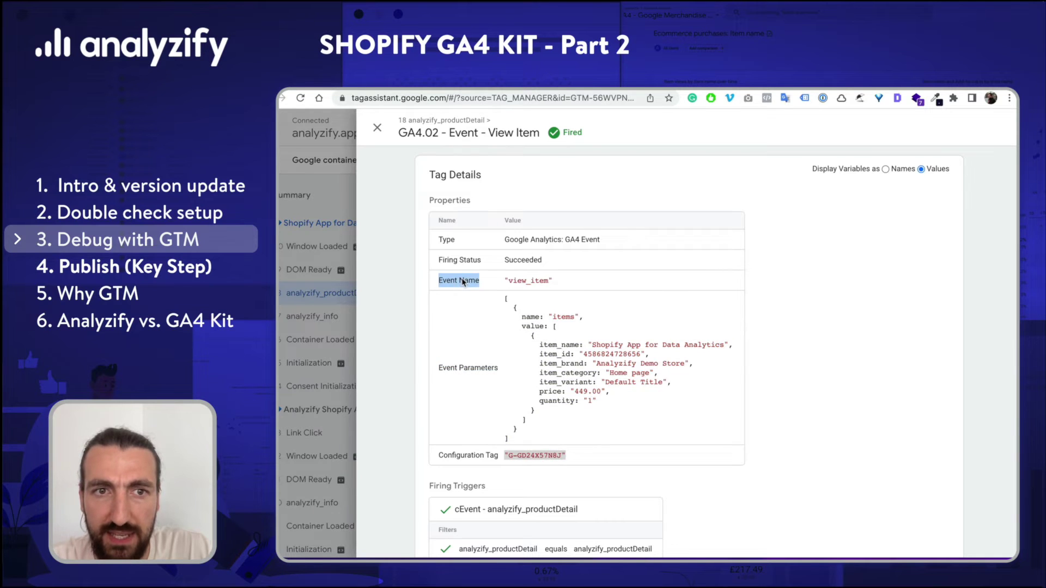
pyautogui.doubleClick(528, 281)
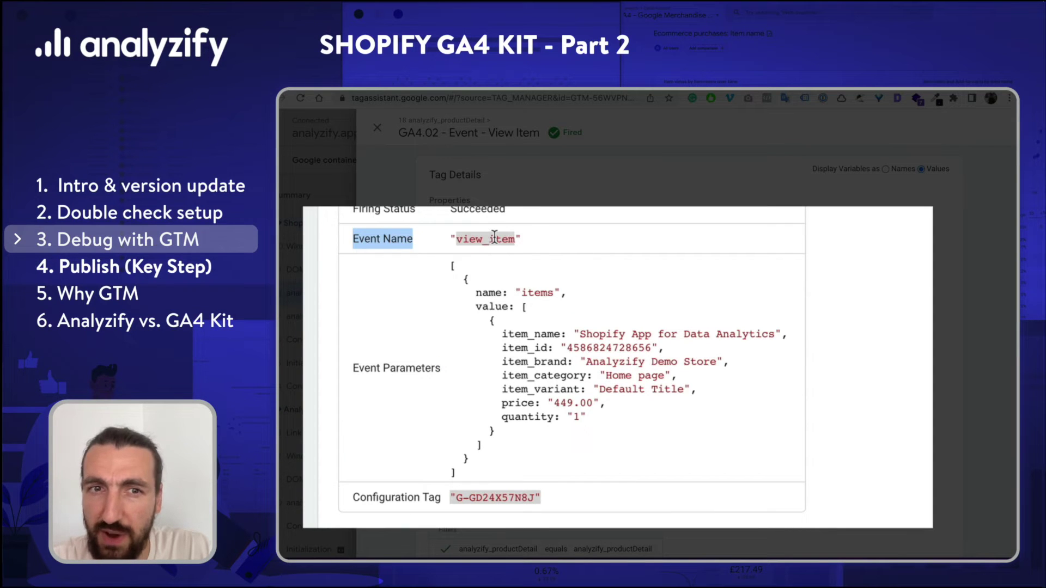
pyautogui.scroll(-3, 495, 236)
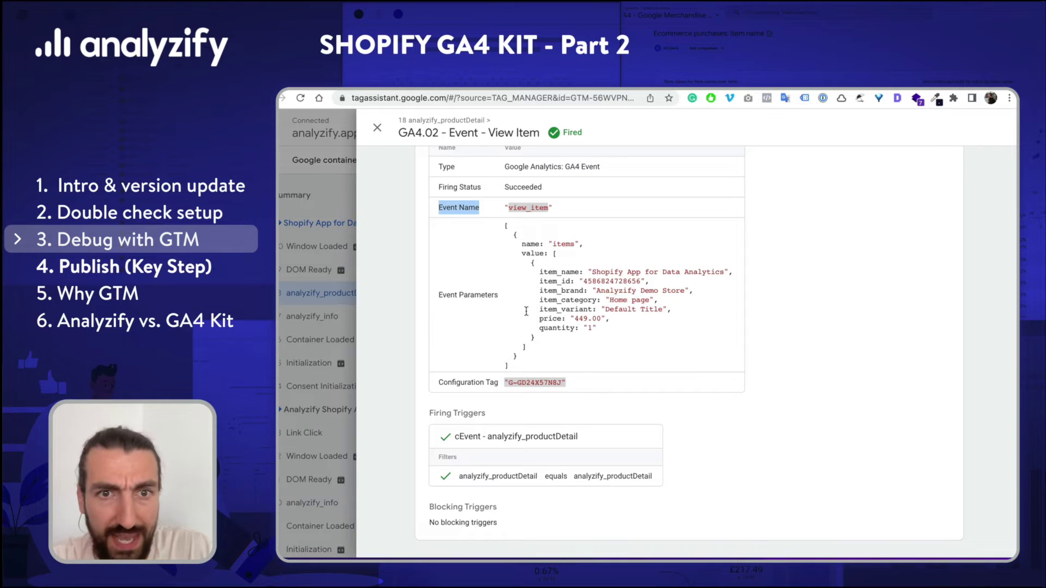
pyautogui.moveTo(527, 311); pyautogui.dragTo(662, 310)
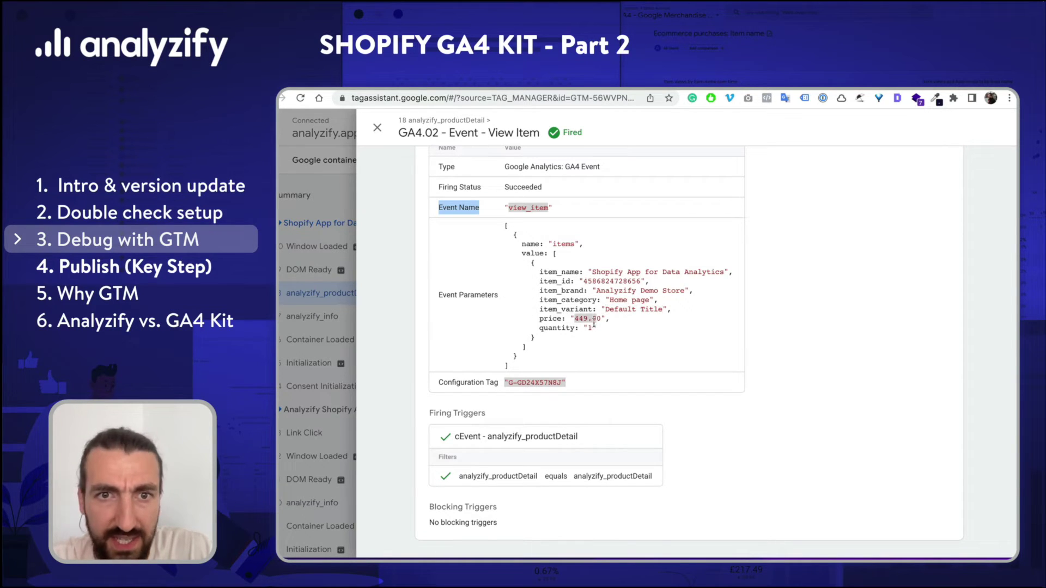
pyautogui.moveTo(594, 327); pyautogui.dragTo(567, 327)
pyautogui.scroll(2, 710, 372)
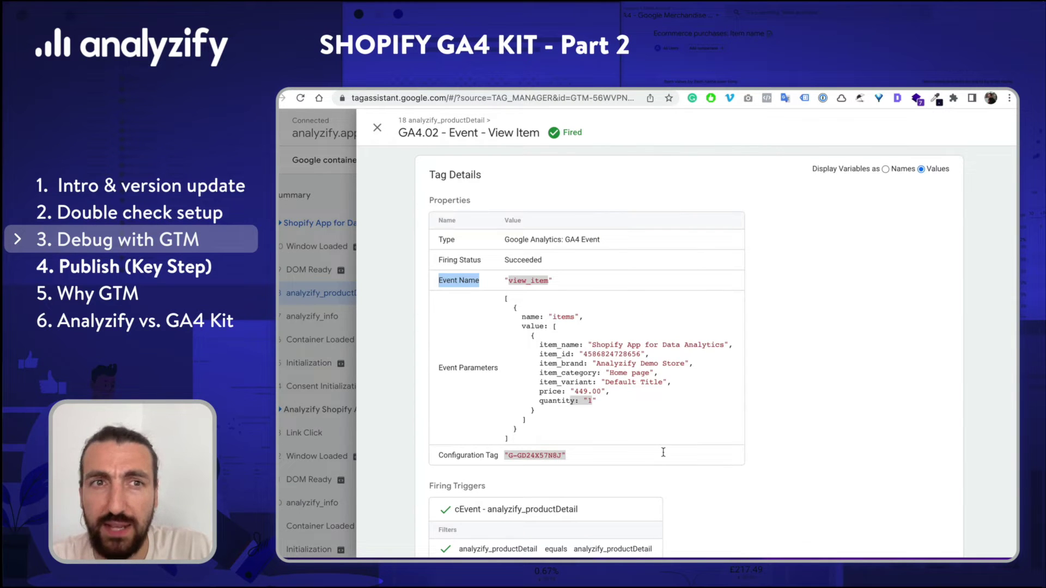
# Close the tag panel and add Shopify App for Data Analytics to the cart
pyautogui.click(379, 130)
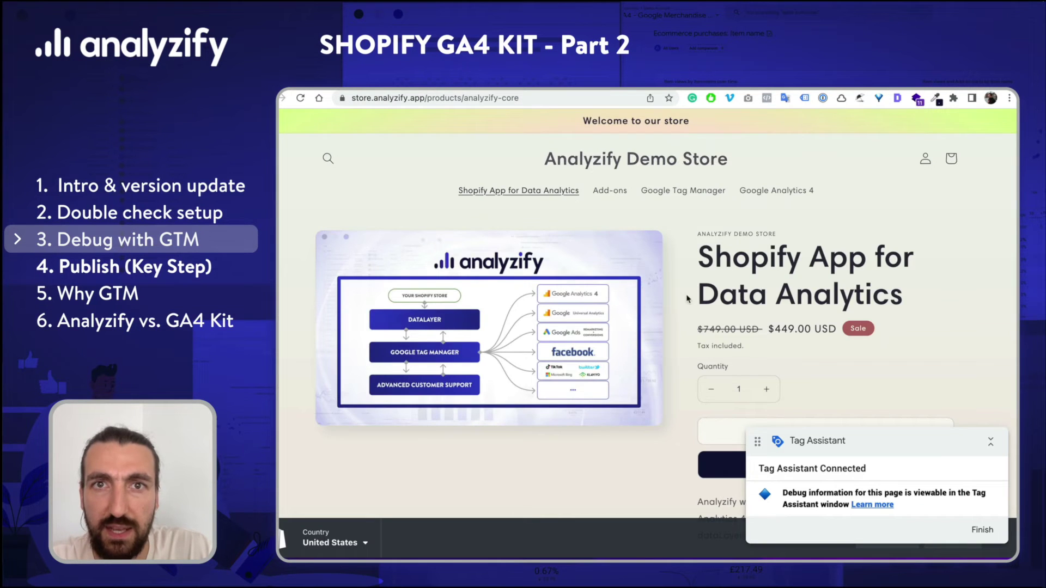
pyautogui.scroll(-1, 689, 353)
pyautogui.click(834, 276)
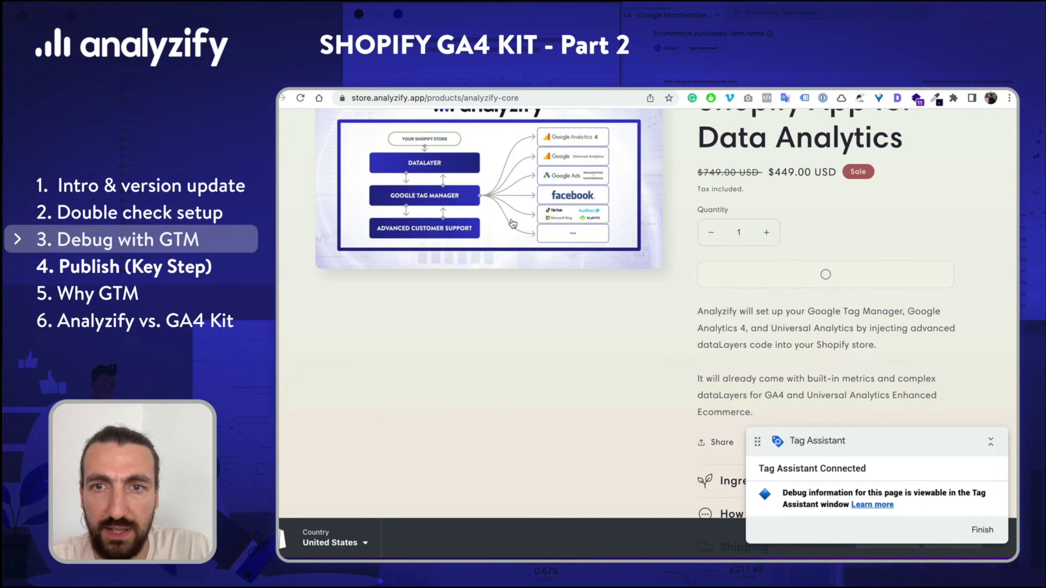
pyautogui.scroll(3, 567, 207)
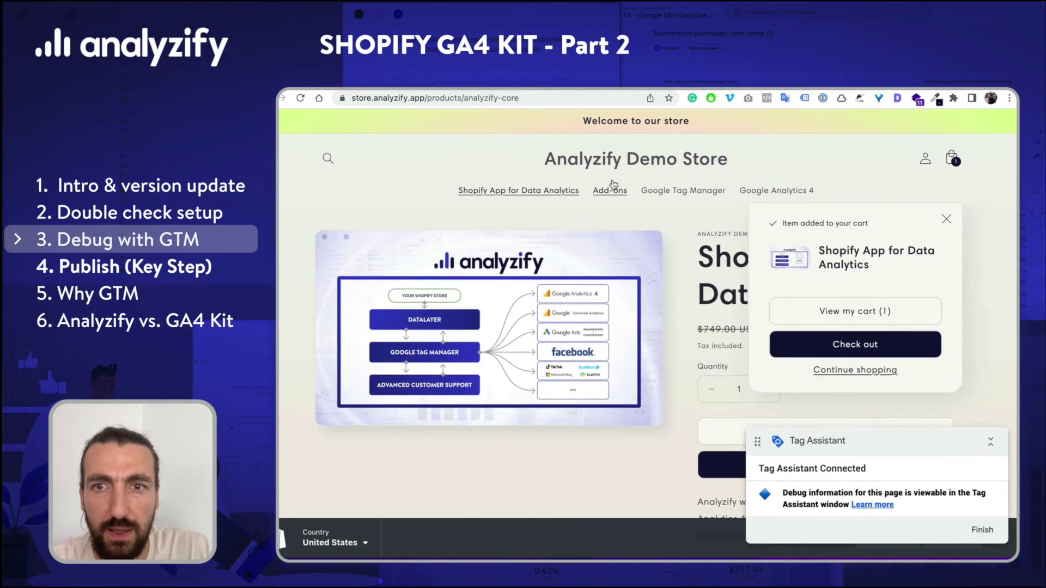
# Add the Exclusive Service Package from Add-ons and proceed from the cart to checkout
pyautogui.click(613, 188)
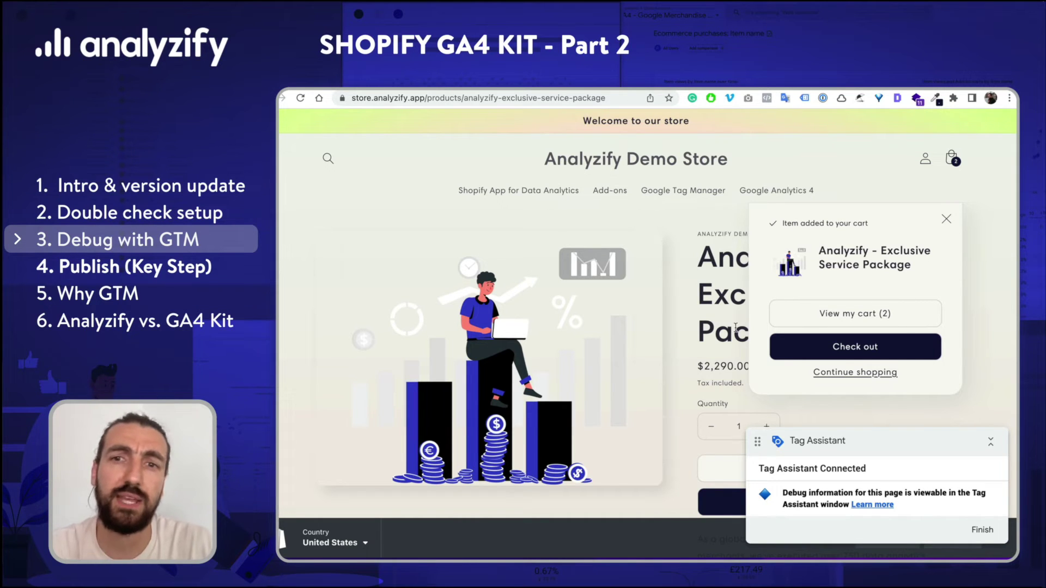
pyautogui.click(856, 320)
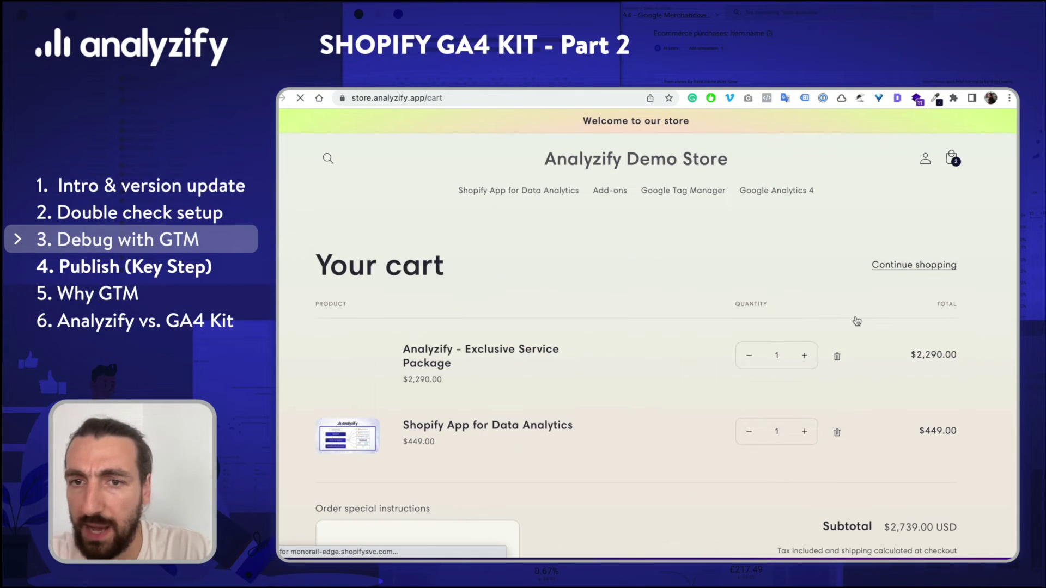
pyautogui.scroll(-3, 662, 336)
pyautogui.scroll(-2, 662, 336)
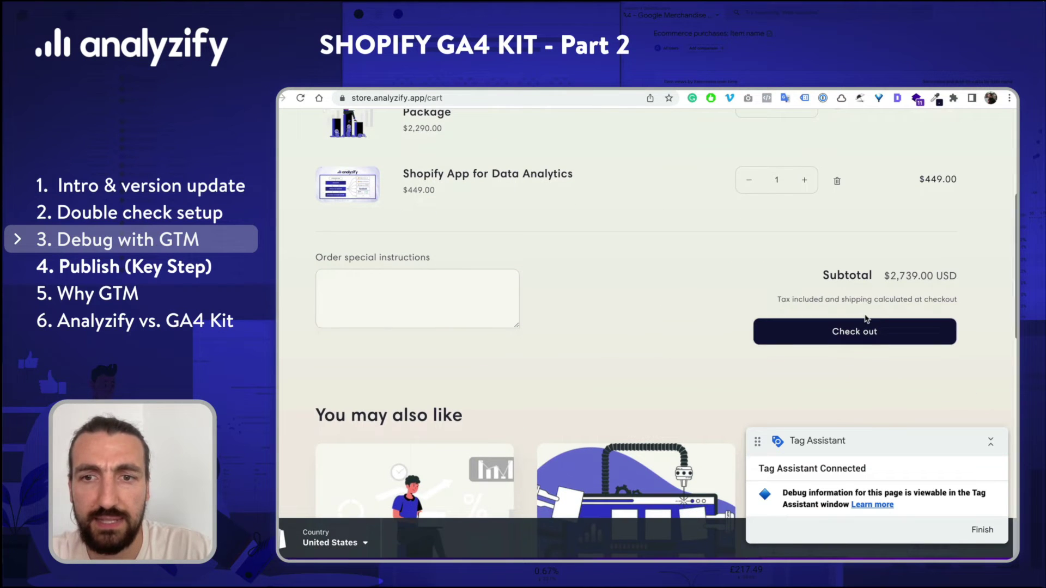
pyautogui.click(879, 334)
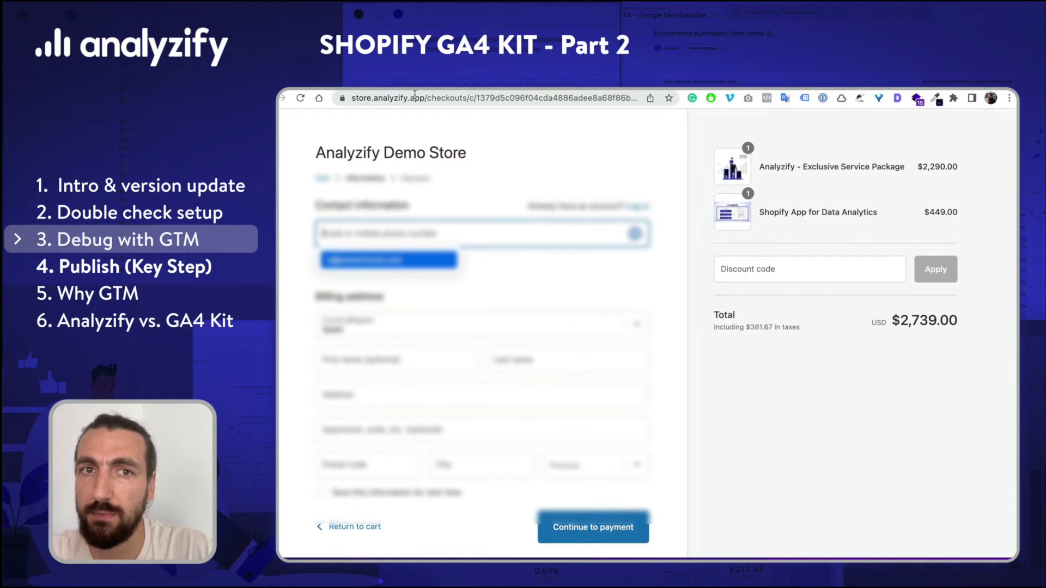
# Autofill the checkout's contact e-mail and billing details
pyautogui.moveTo(352, 98); pyautogui.dragTo(451, 98)
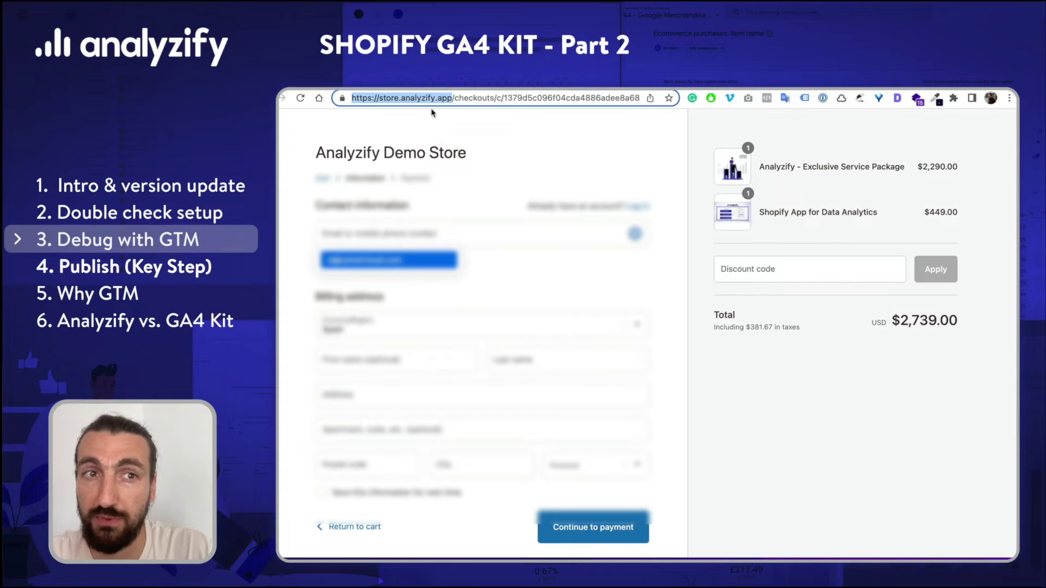
pyautogui.click(484, 136)
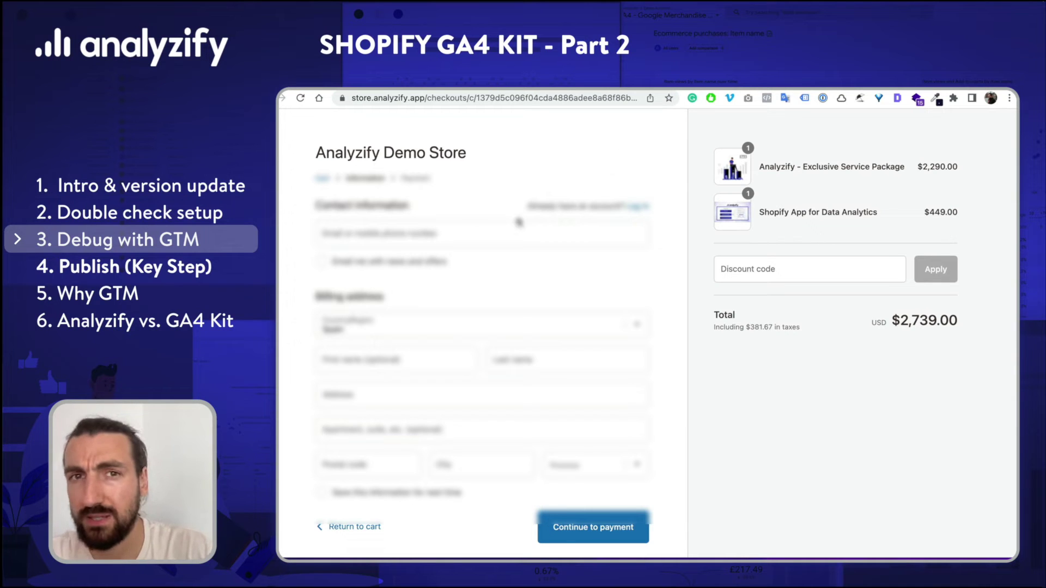
pyautogui.click(474, 235)
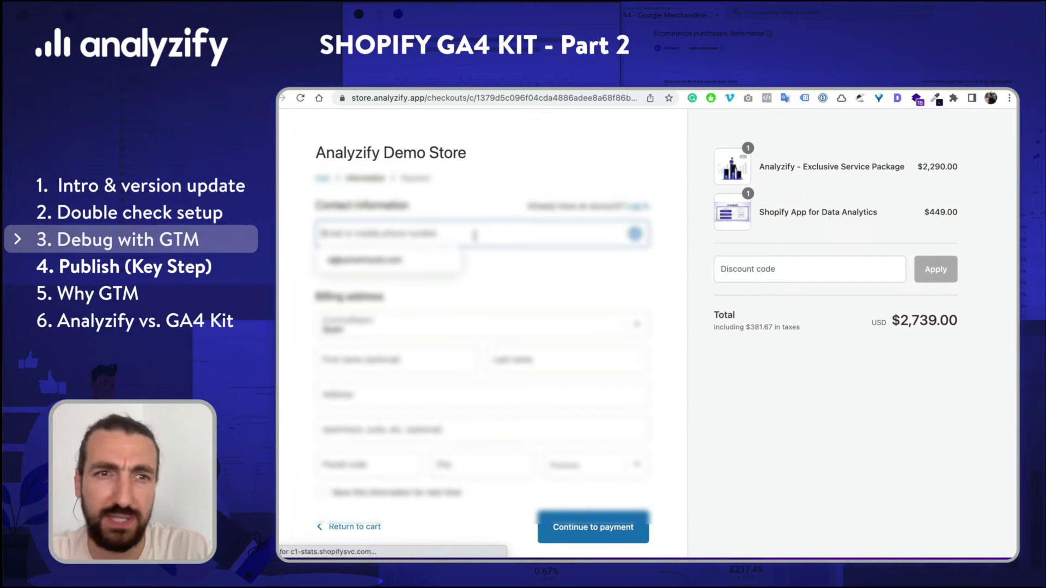
pyautogui.click(735, 165)
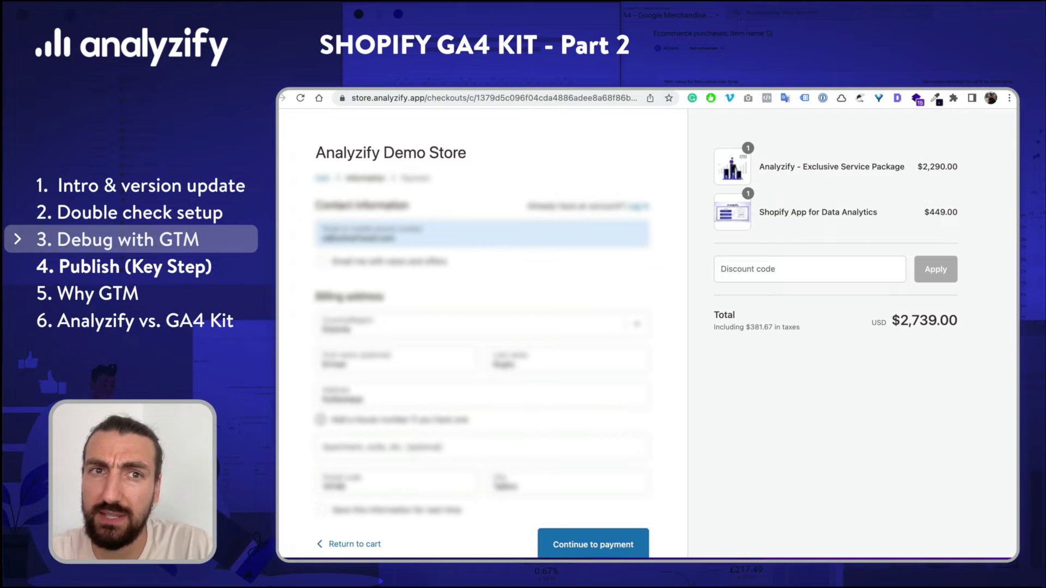
pyautogui.scroll(-3, 592, 487)
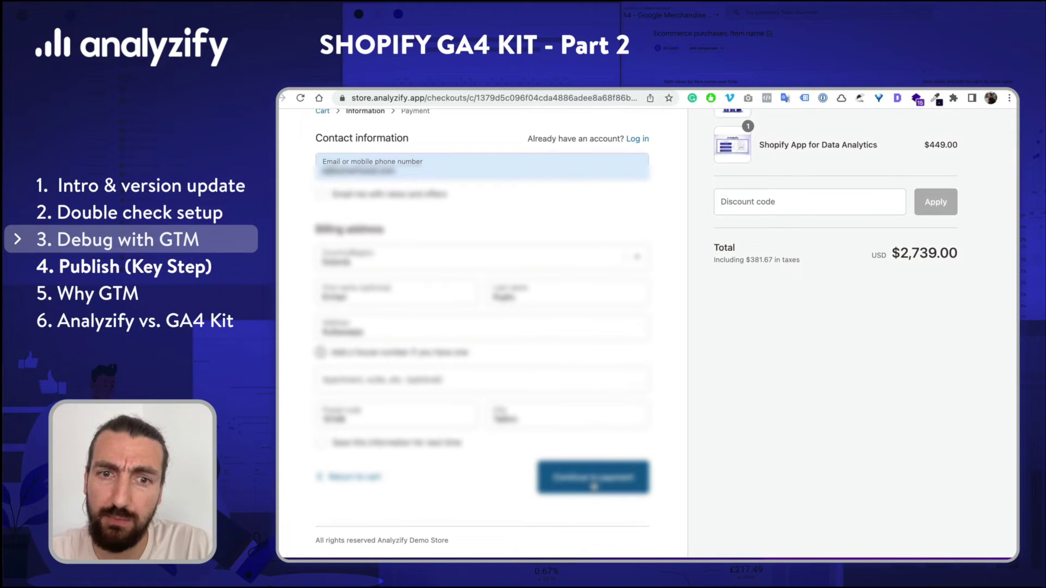
# Continue to payment and place the test order with Bank Deposit
pyautogui.click(594, 486)
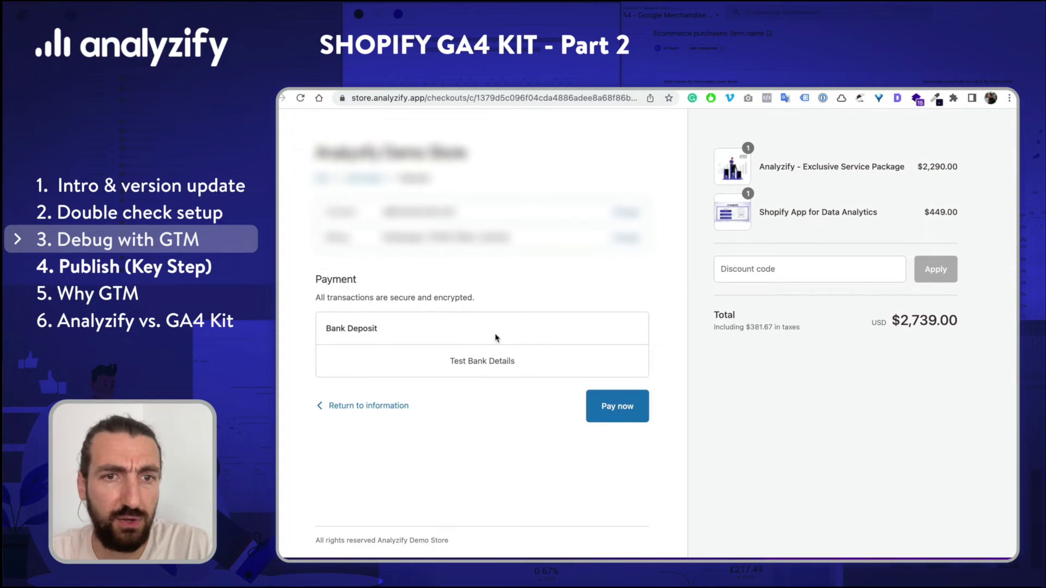
pyautogui.moveTo(324, 325); pyautogui.dragTo(561, 368)
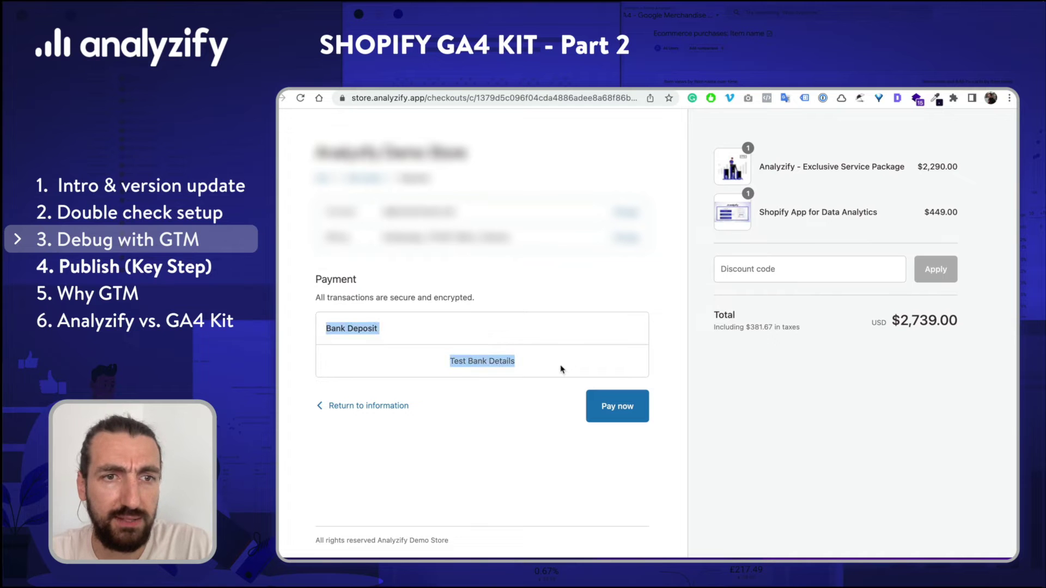
pyautogui.click(620, 412)
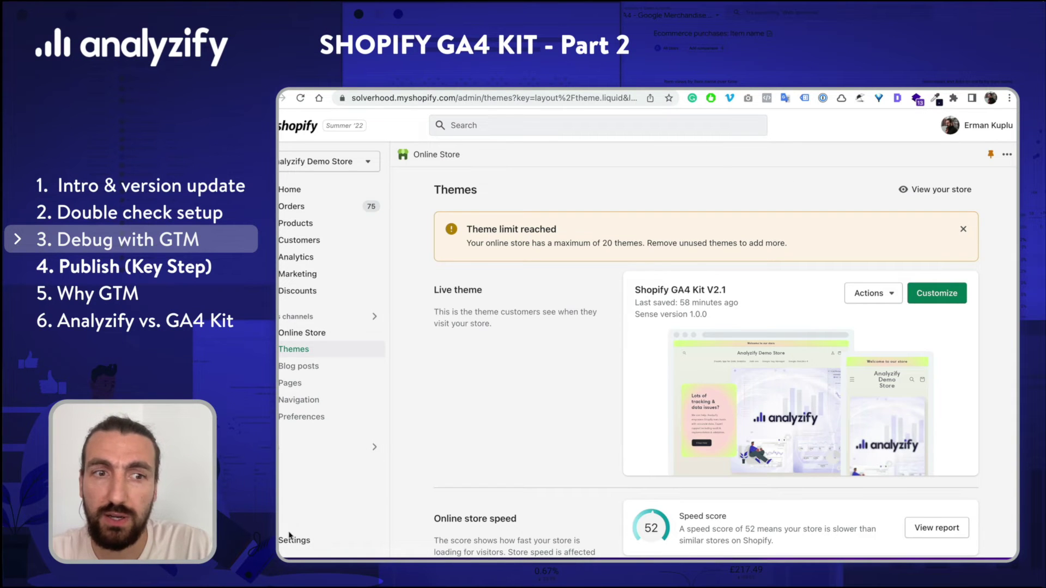
# Open Settings > Checkout and highlight the order status page's Additional scripts box with the purchase data layer
pyautogui.click(289, 537)
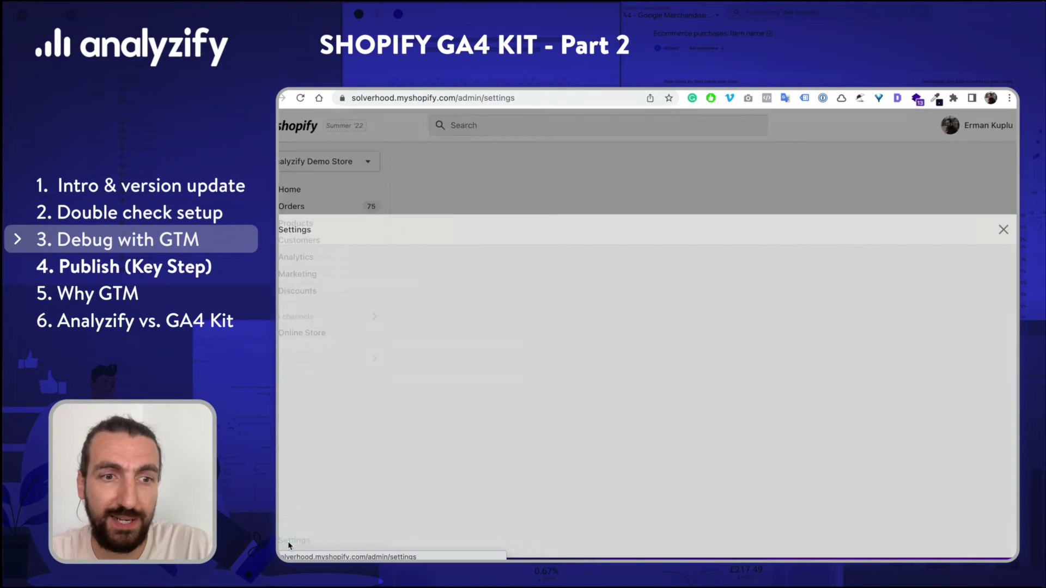
pyautogui.click(330, 373)
pyautogui.scroll(-20, 674, 373)
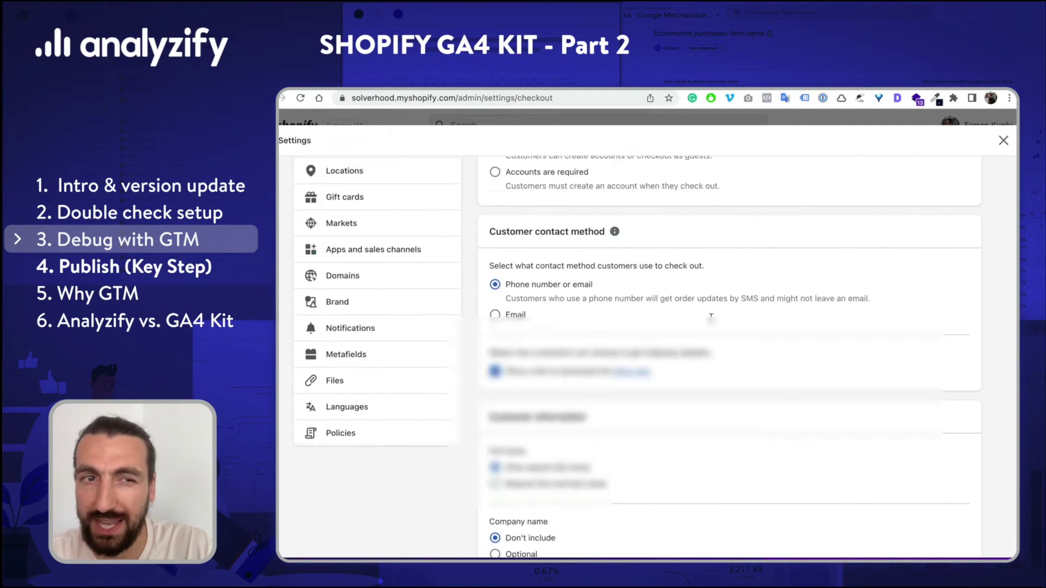
pyautogui.scroll(-5, 713, 323)
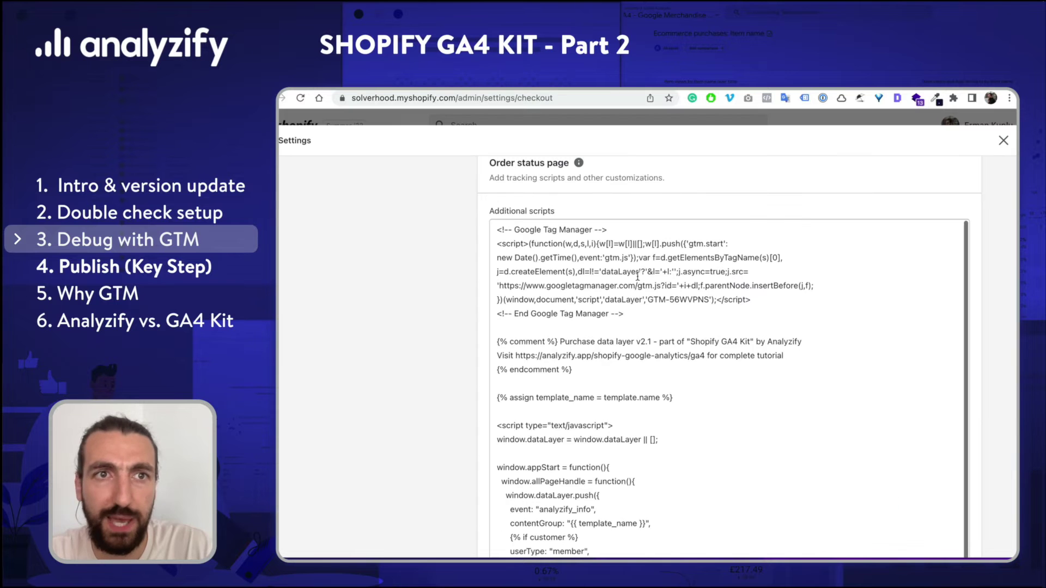
pyautogui.scroll(-7, 416, 306)
pyautogui.scroll(7, 388, 308)
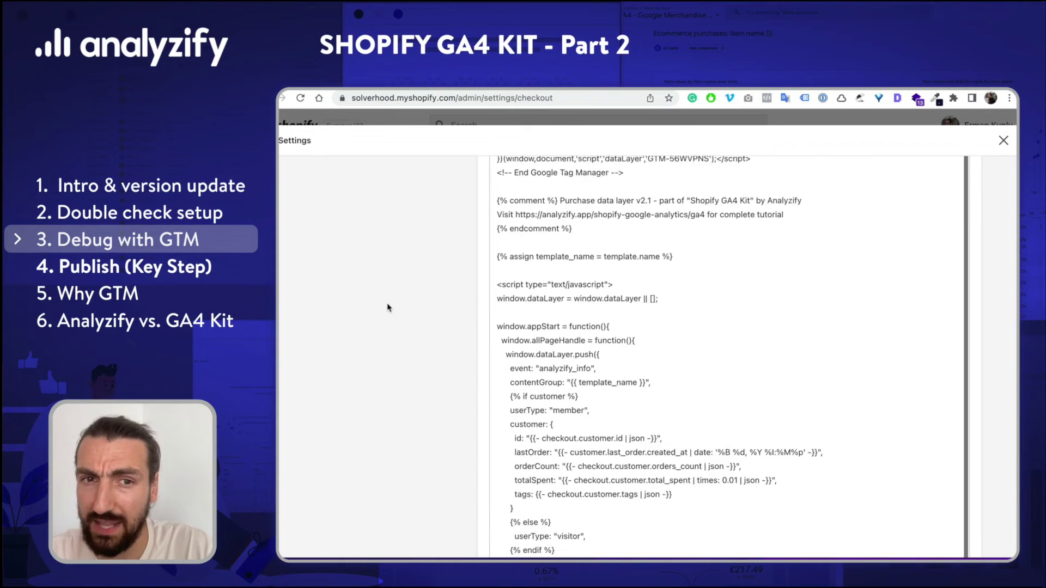
pyautogui.scroll(2, 388, 308)
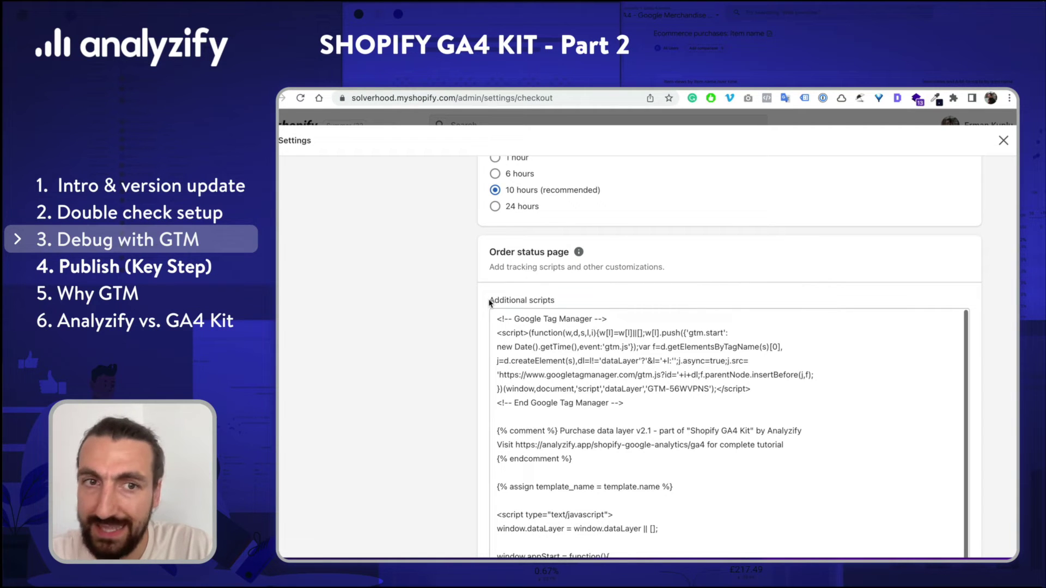
pyautogui.moveTo(489, 303); pyautogui.dragTo(557, 308)
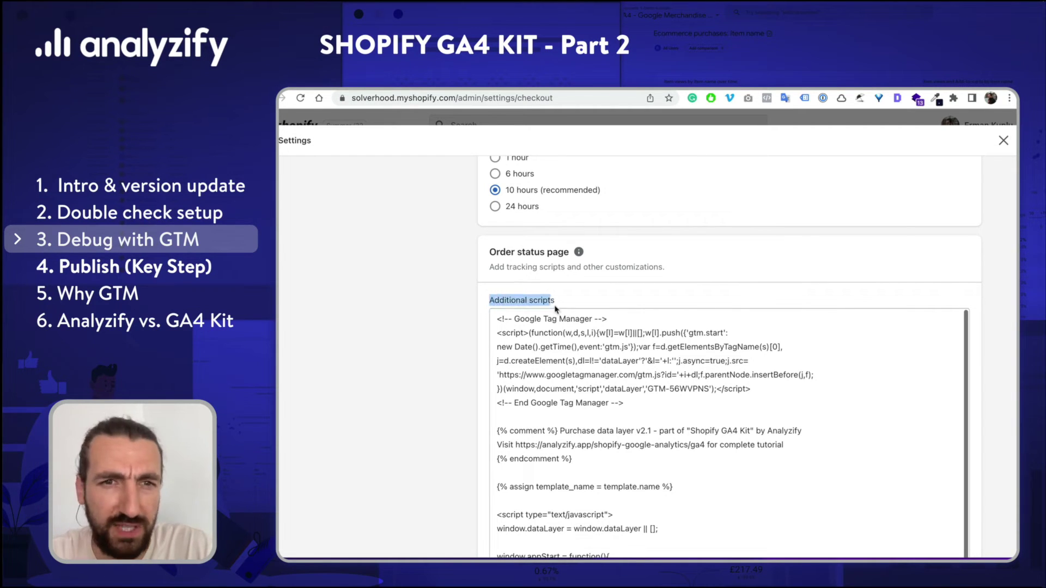
pyautogui.click(517, 302)
pyautogui.tripleClick(517, 302)
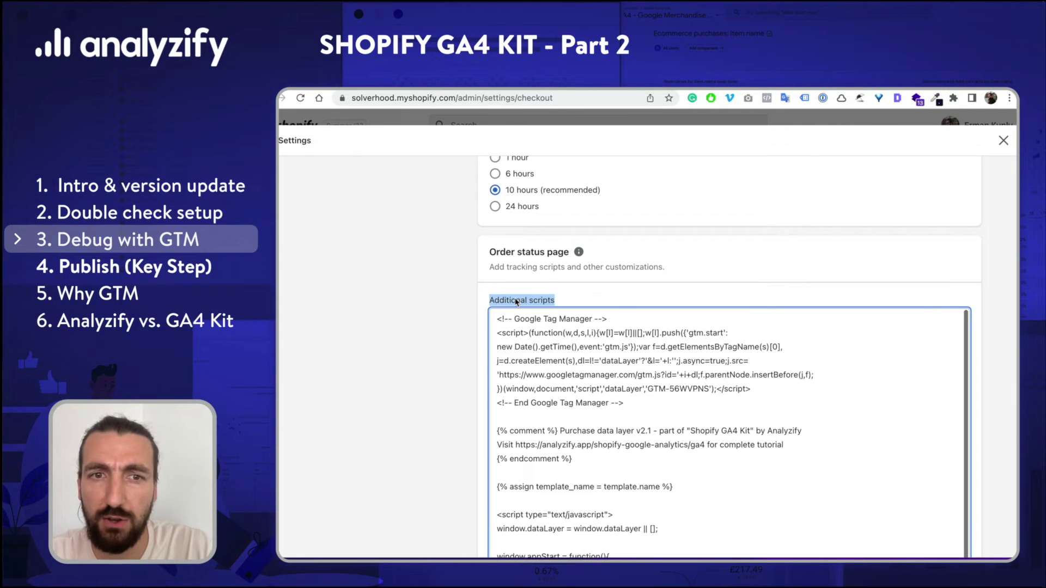
pyautogui.doubleClick(517, 302)
pyautogui.tripleClick(517, 302)
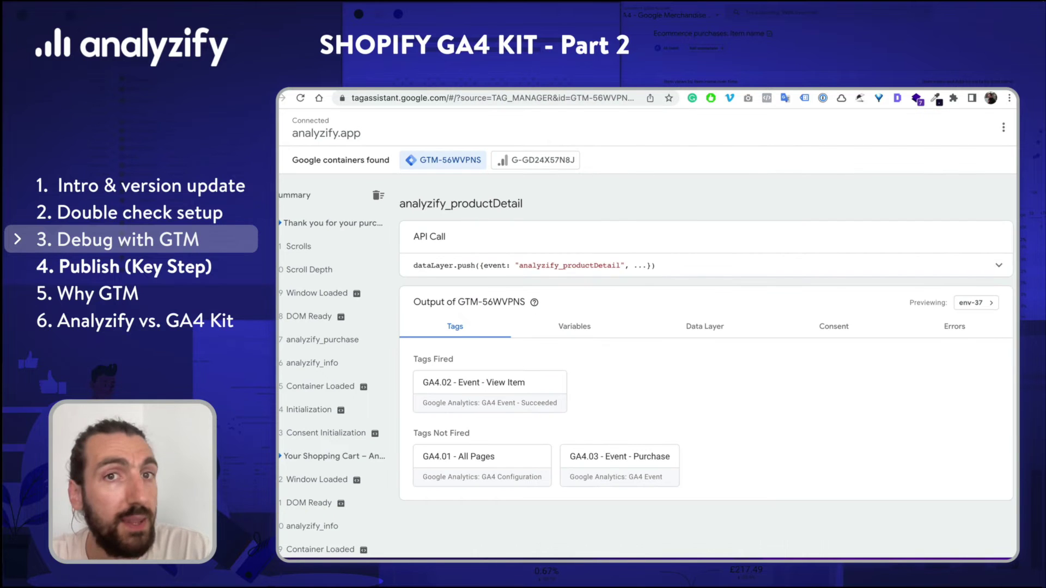
# Show the analyzify_purchase event's fired tags and open the GA4.03 - Event - Purchase tag
pyautogui.click(322, 344)
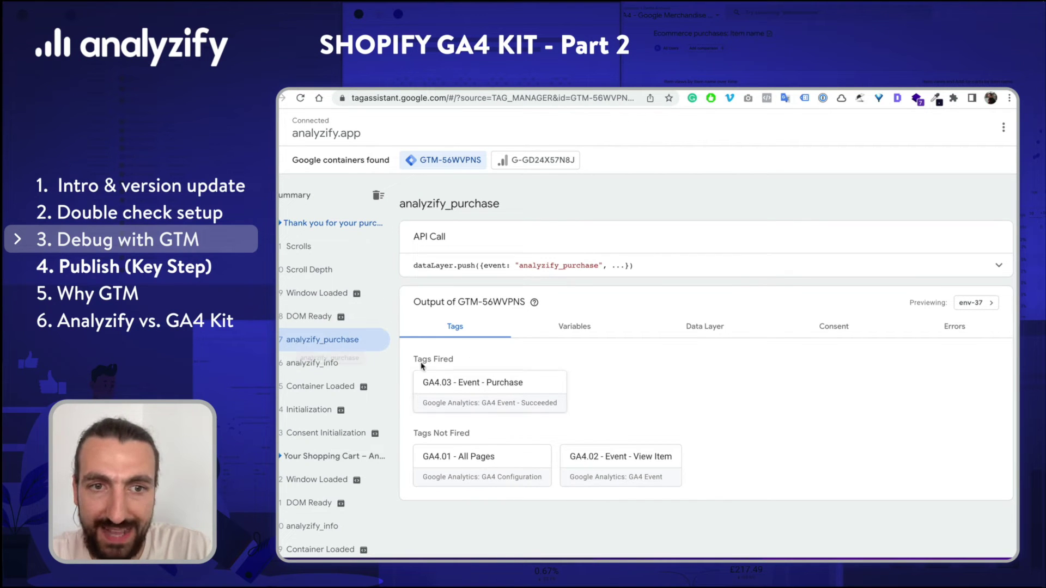
pyautogui.click(502, 393)
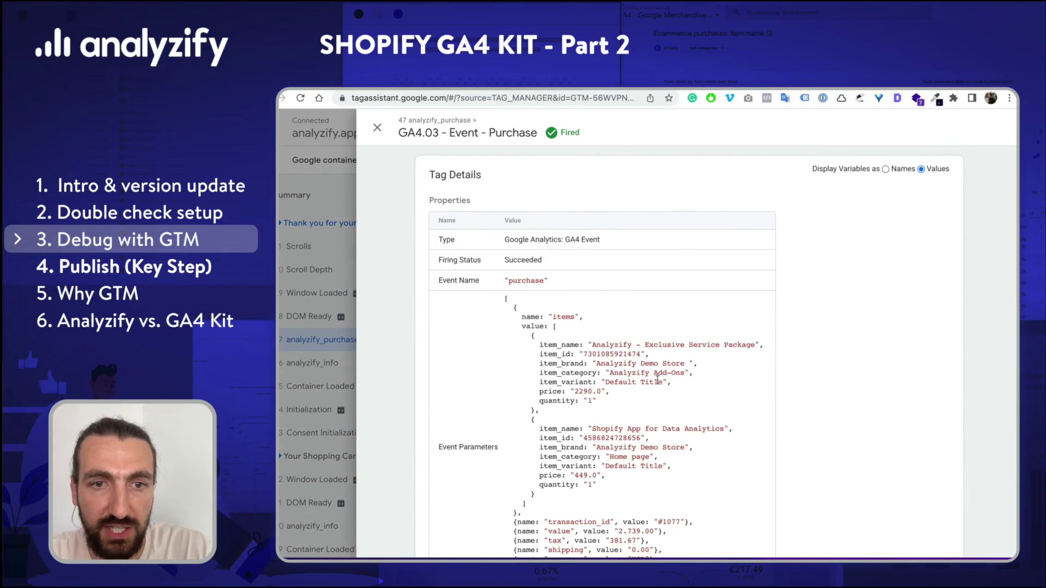
# Highlight the two purchased items' parameters in the purchase tag's event parameters
pyautogui.scroll(-1, 561, 302)
pyautogui.moveTo(522, 264); pyautogui.dragTo(602, 426)
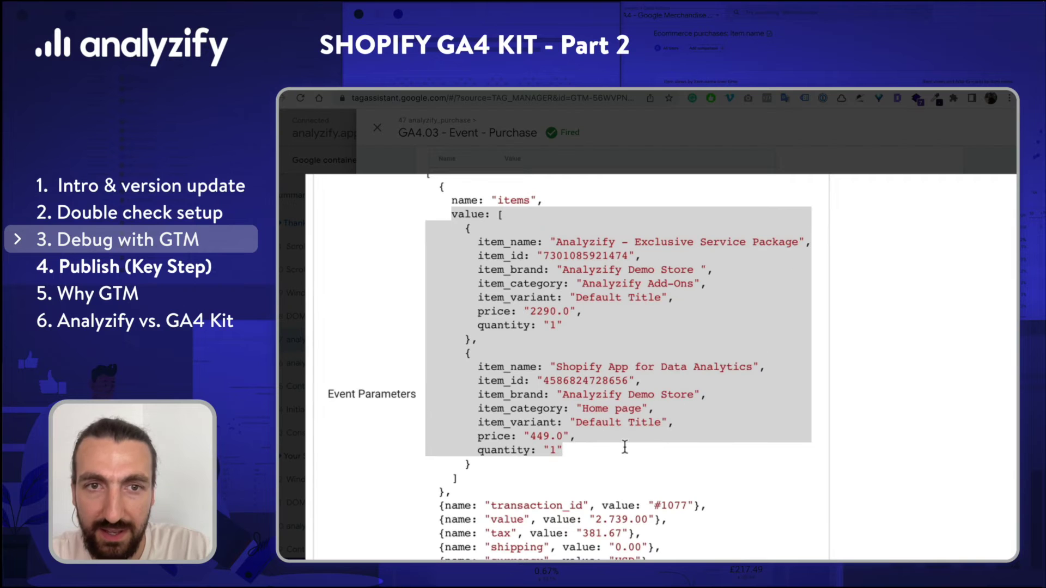
pyautogui.rightClick(638, 421)
pyautogui.click(660, 440)
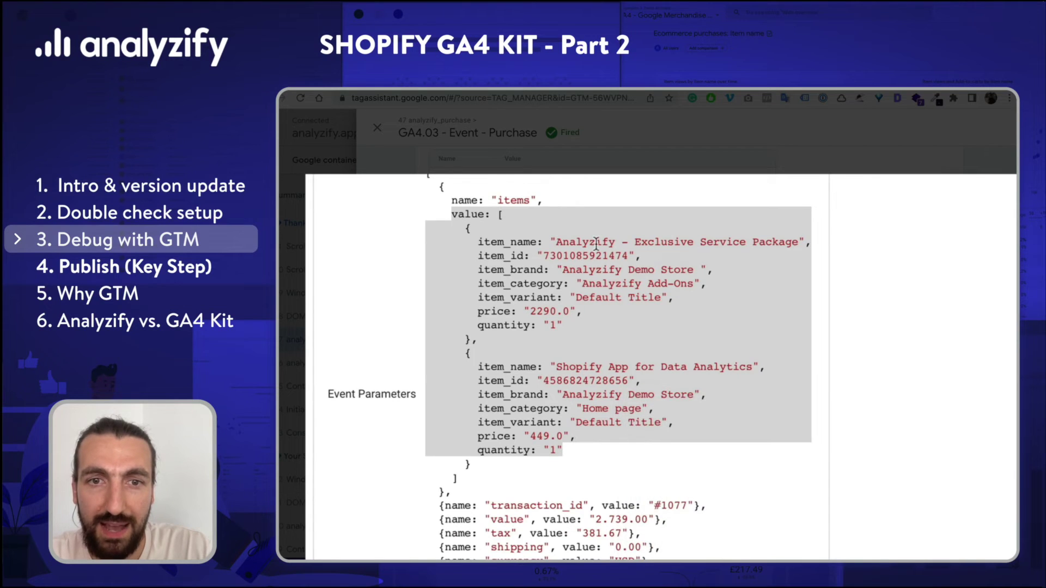
# Point out tax 381.67, shipping, totalValueStatic, currencyRate and paymentType parameters
pyautogui.scroll(-2, 597, 364)
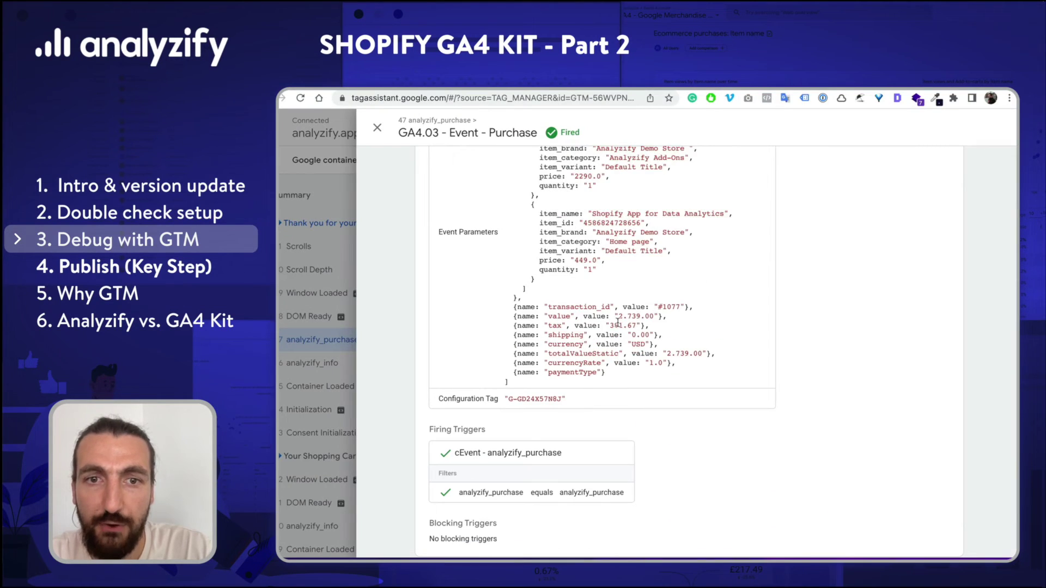
pyautogui.doubleClick(612, 326)
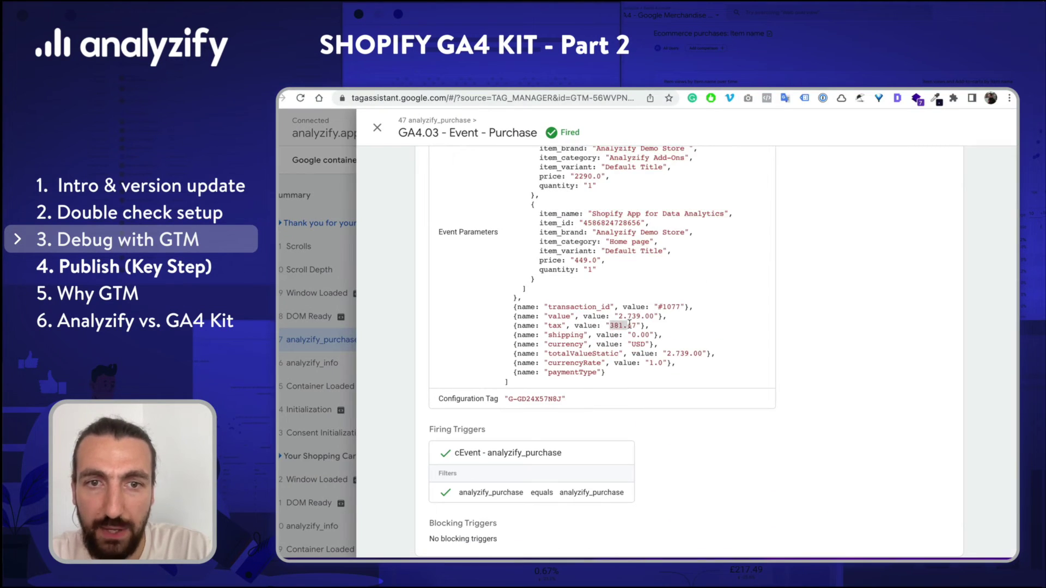
pyautogui.moveTo(562, 335); pyautogui.dragTo(573, 334)
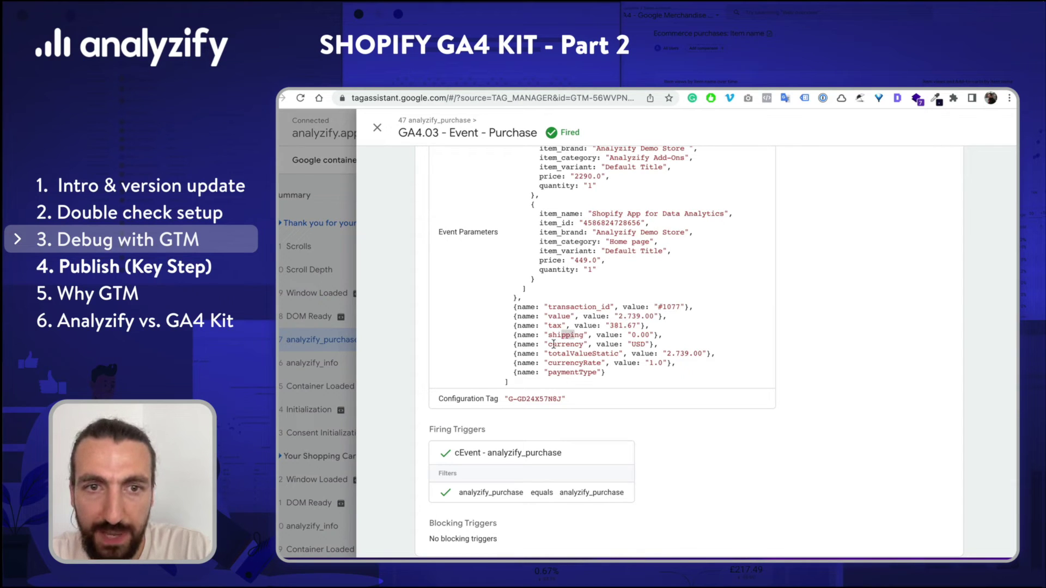
pyautogui.doubleClick(584, 354)
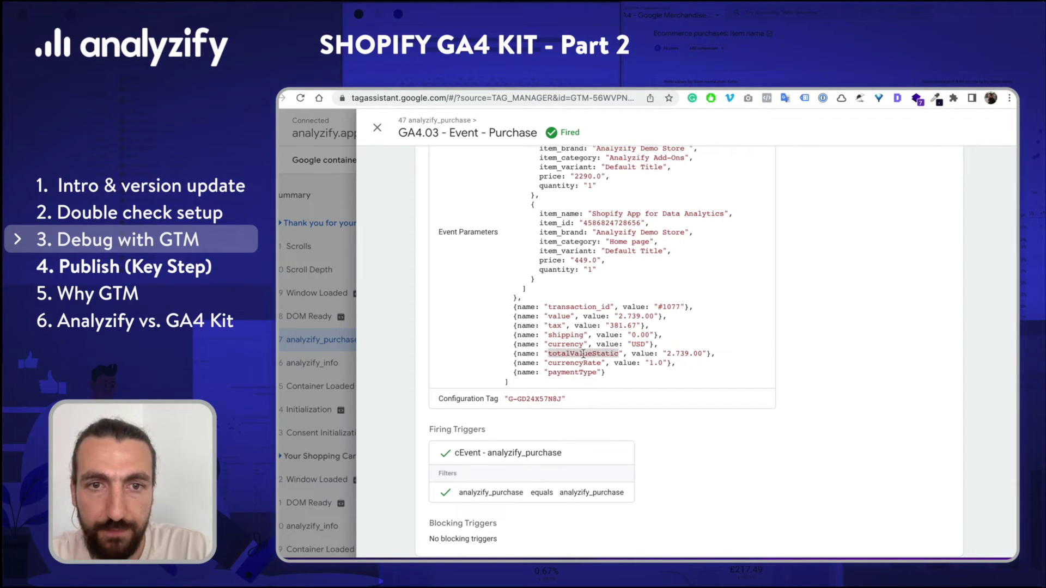
pyautogui.tripleClick(581, 364)
pyautogui.doubleClick(576, 373)
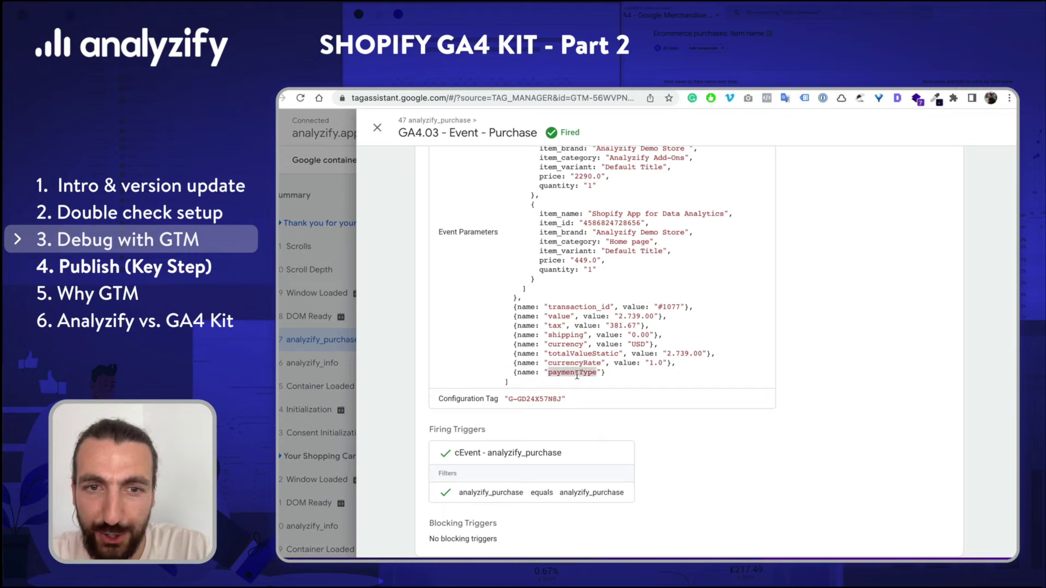
pyautogui.moveTo(675, 363); pyautogui.dragTo(501, 344)
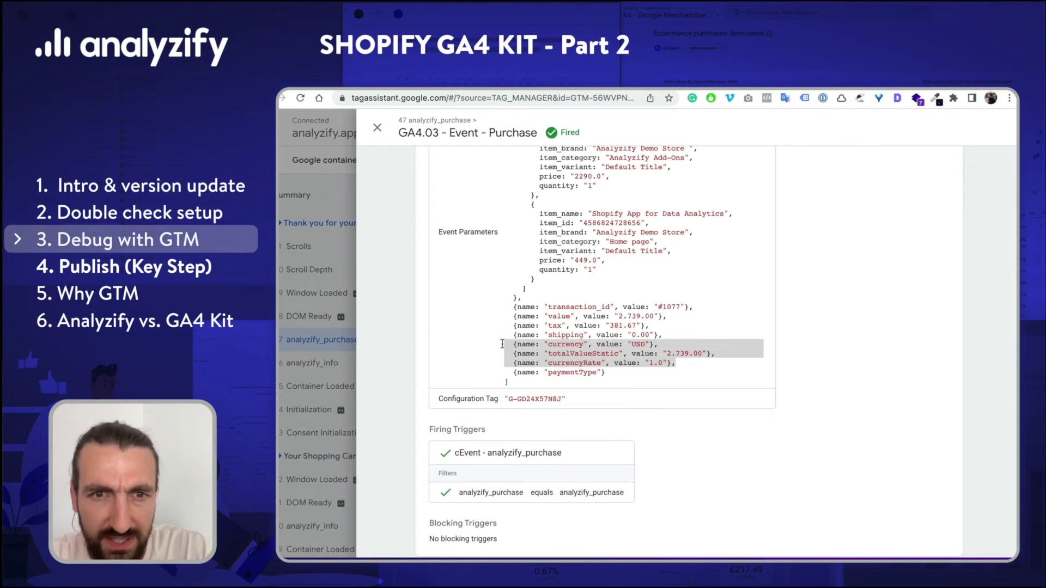
# Highlight the full event parameters block and the configuration tag's measurement ID, then close the details
pyautogui.scroll(2, 656, 337)
pyautogui.scroll(1, 656, 336)
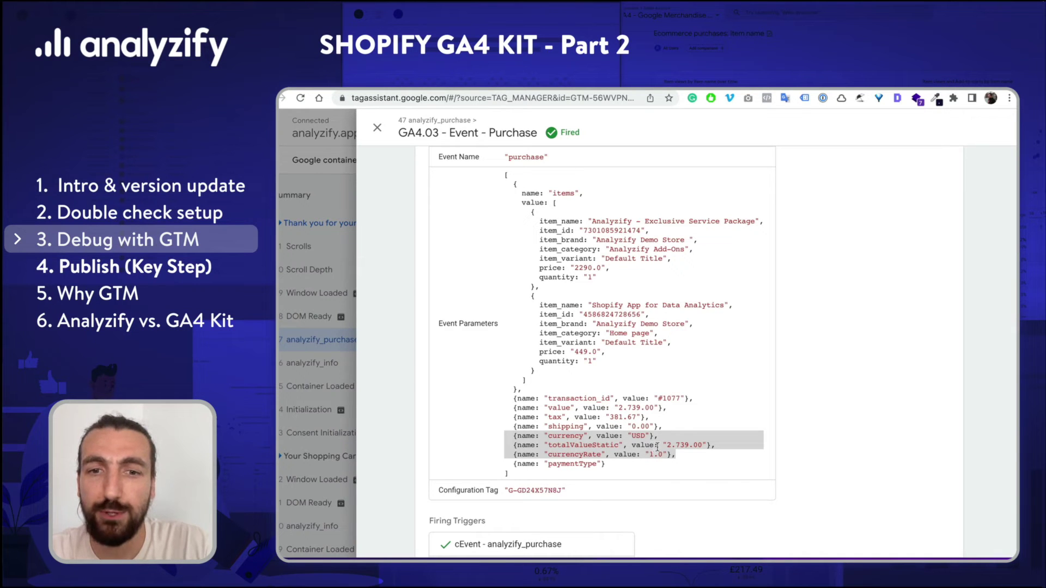
pyautogui.click(581, 424)
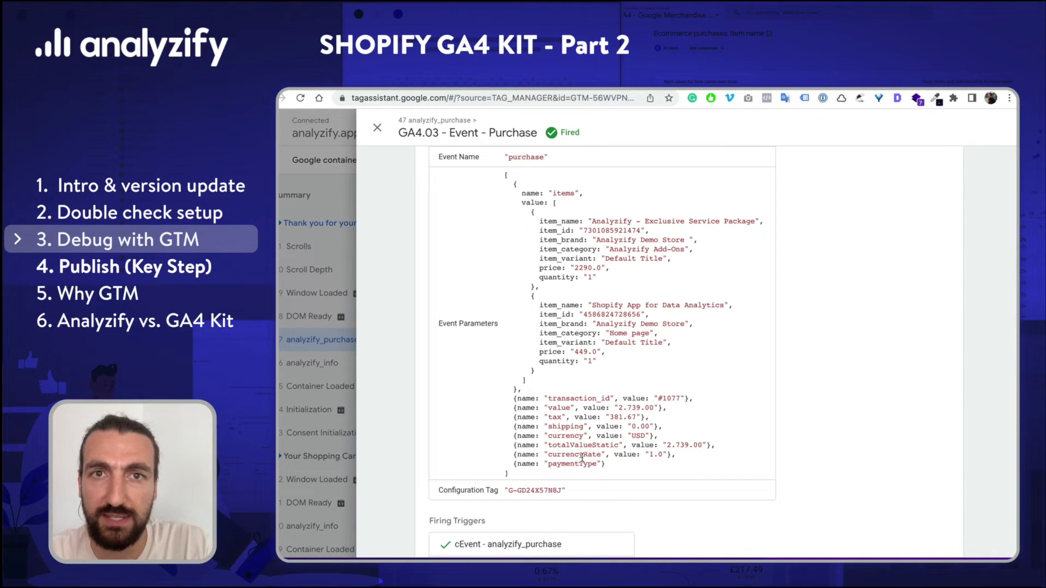
pyautogui.moveTo(504, 173); pyautogui.dragTo(688, 446)
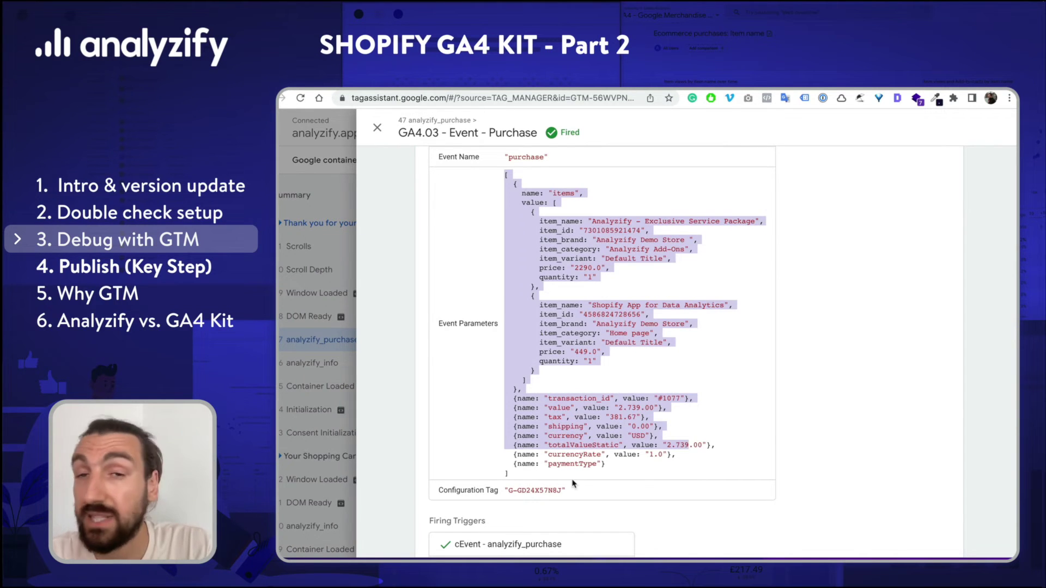
pyautogui.click(572, 483)
pyautogui.moveTo(508, 489); pyautogui.dragTo(559, 490)
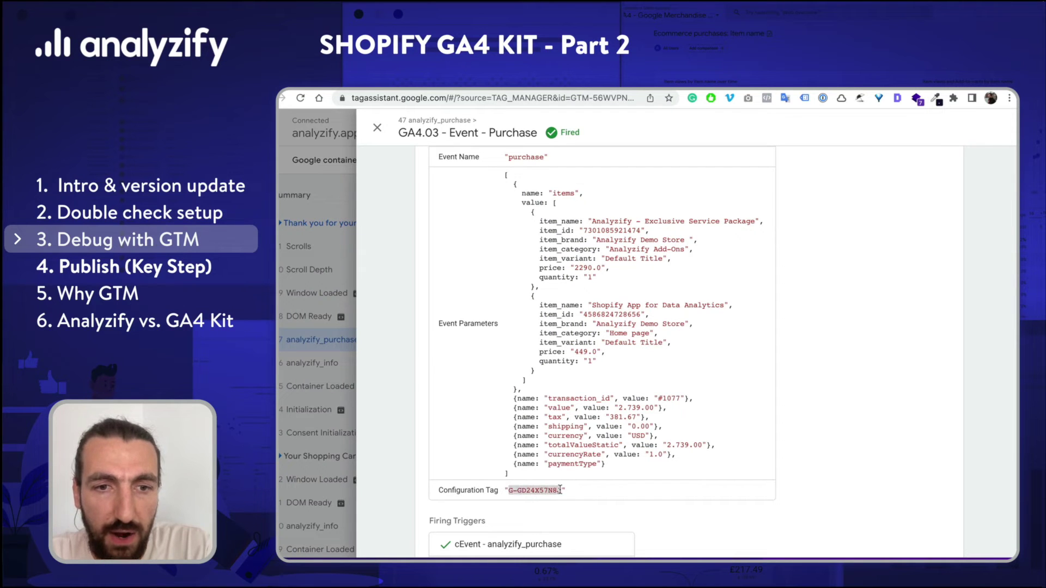
pyautogui.scroll(5, 560, 490)
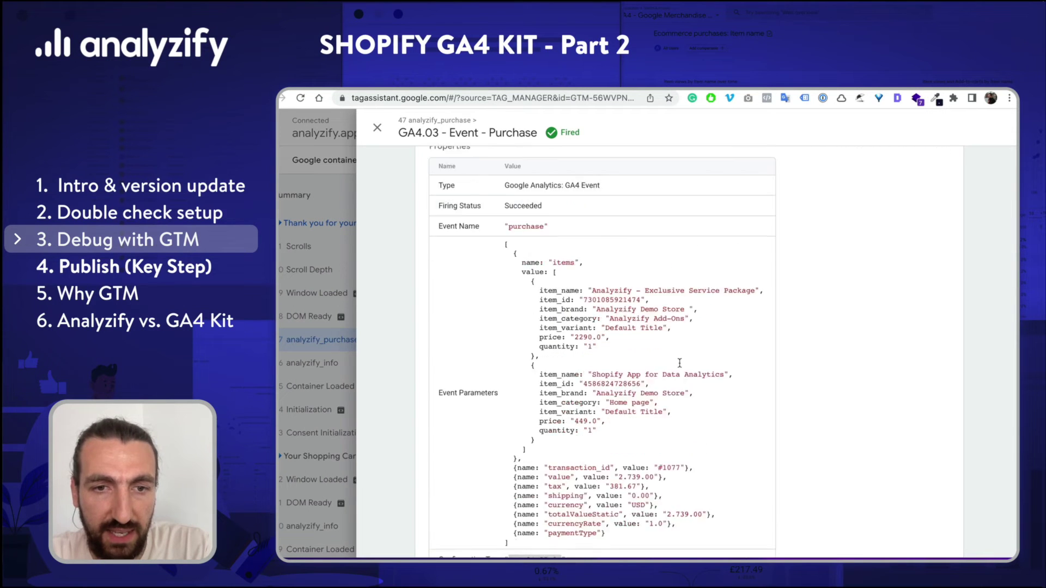
pyautogui.click(377, 127)
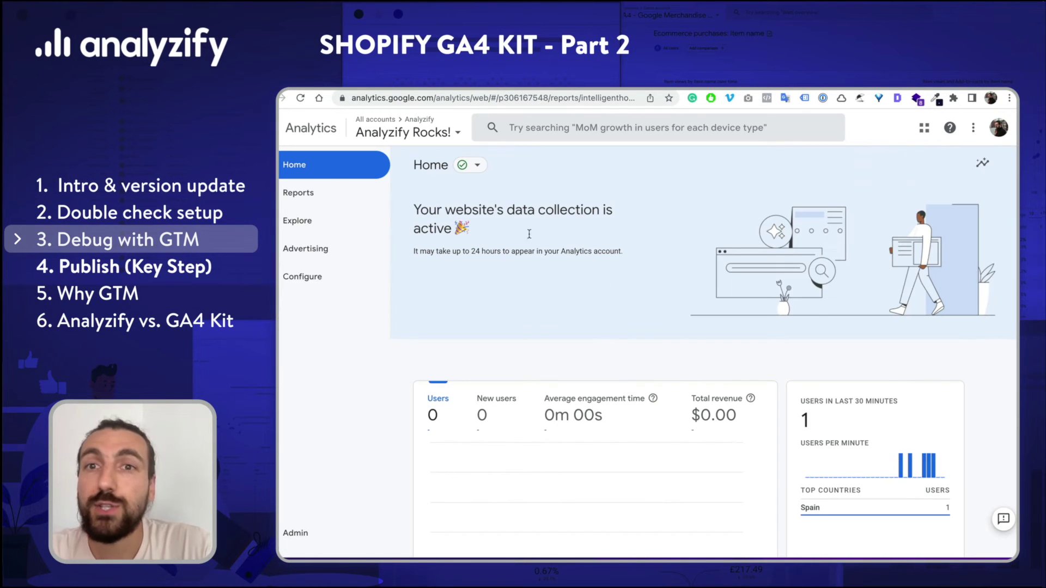
# Open the Realtime report and point out the users in the last 30 minutes
pyautogui.click(334, 195)
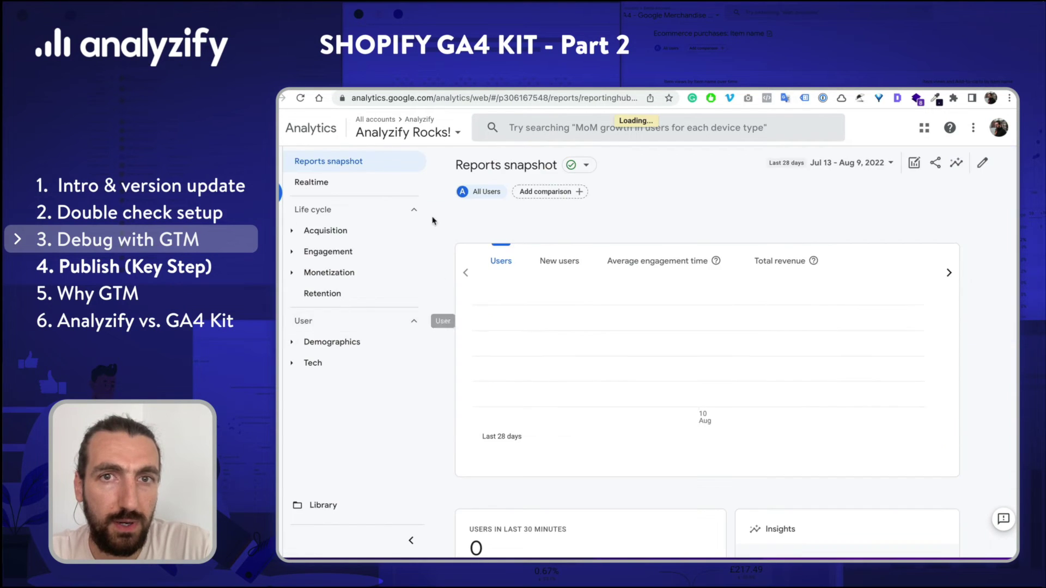
pyautogui.click(328, 184)
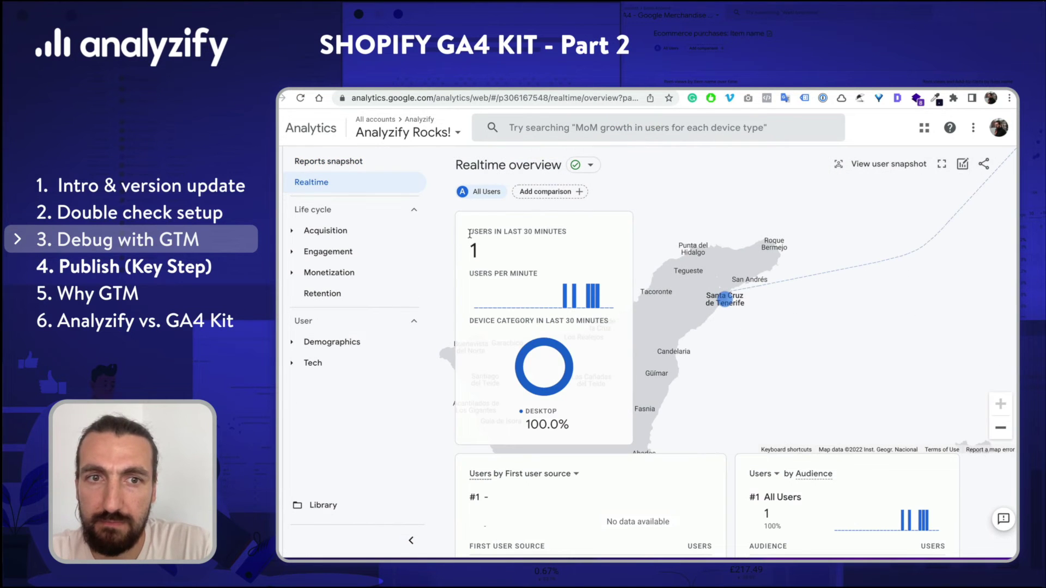
pyautogui.moveTo(470, 228); pyautogui.dragTo(495, 258)
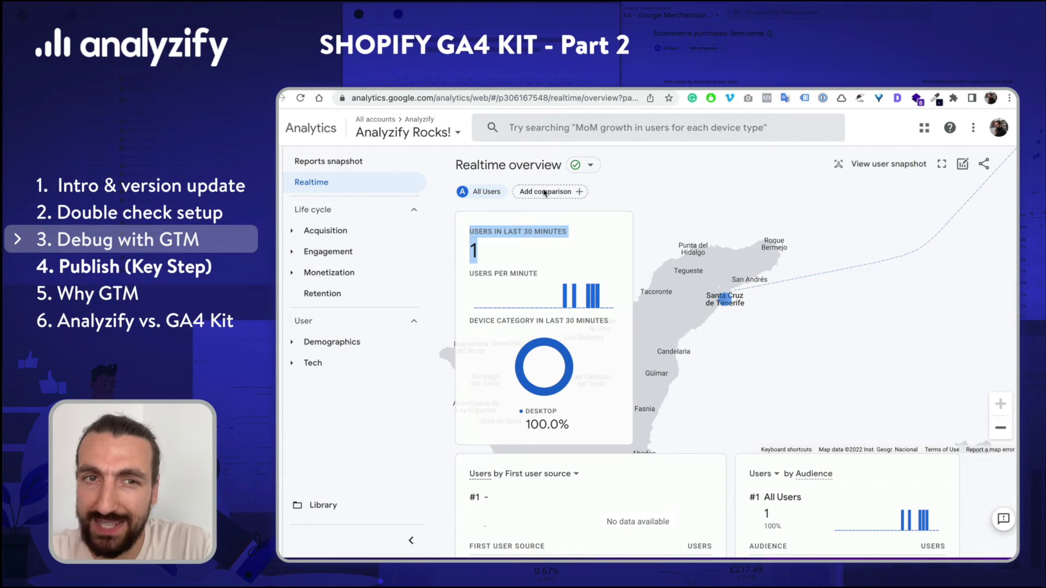
# Point out the single purchase conversion and drill into the purchase event's parameters
pyautogui.scroll(-4, 534, 319)
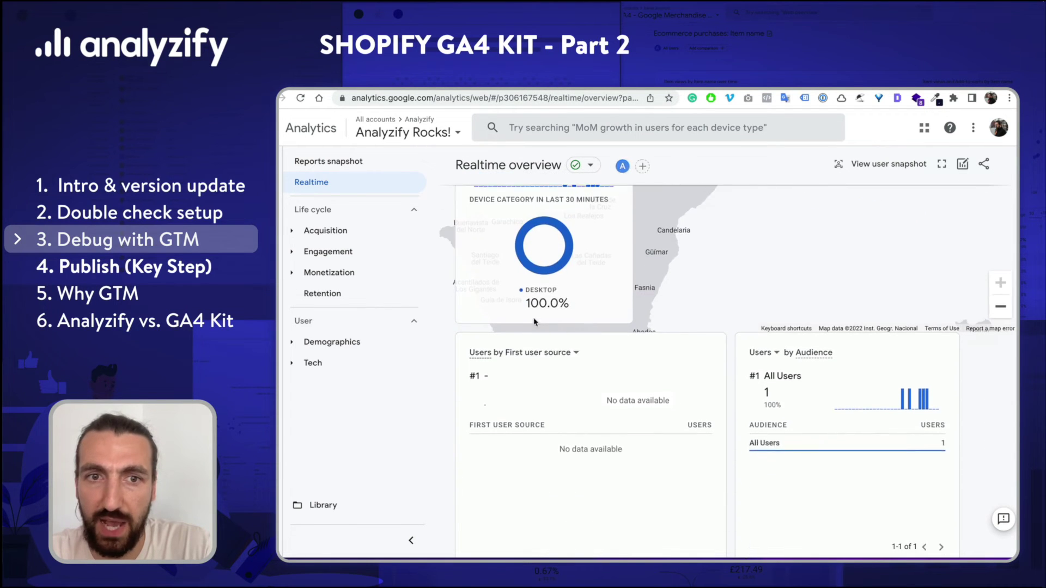
pyautogui.scroll(-5, 534, 319)
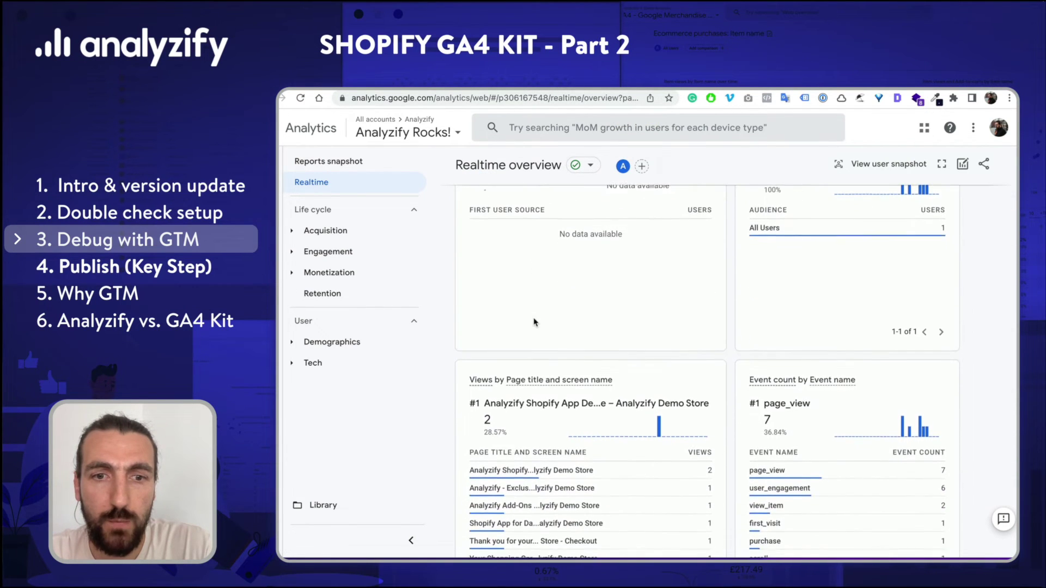
pyautogui.scroll(-3, 534, 322)
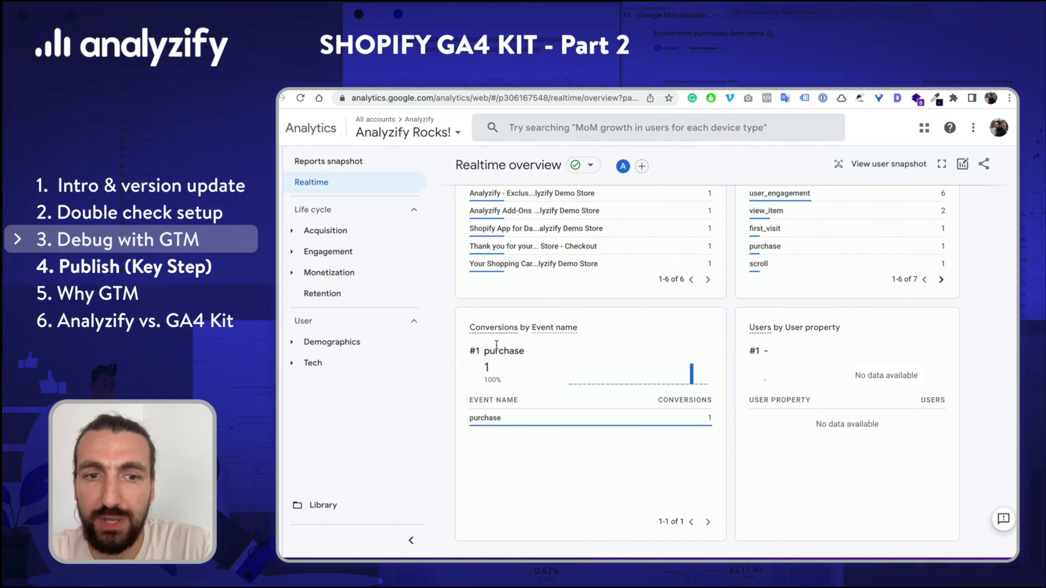
pyautogui.moveTo(484, 350); pyautogui.dragTo(509, 388)
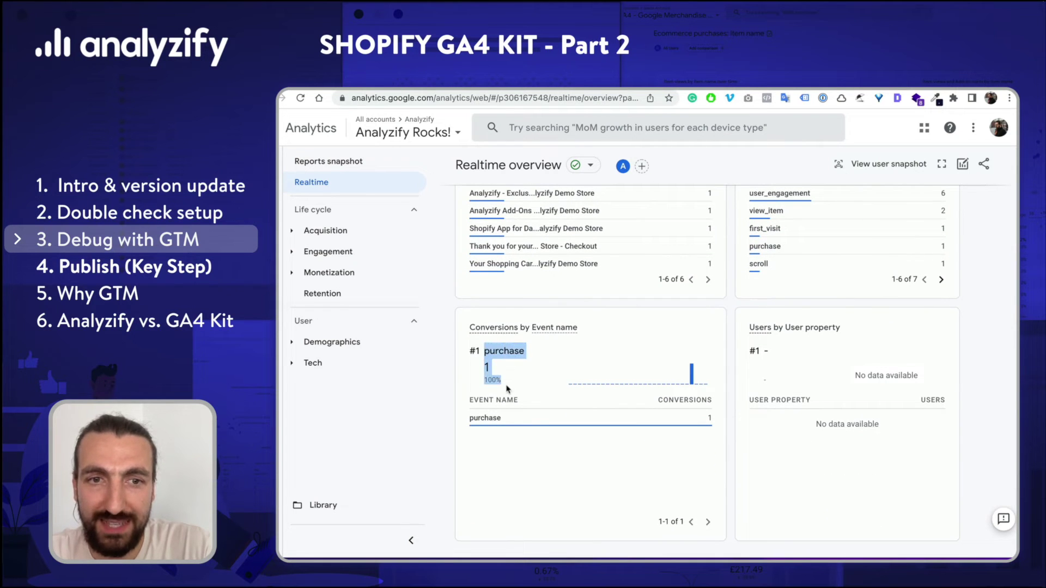
pyautogui.scroll(-1, 496, 425)
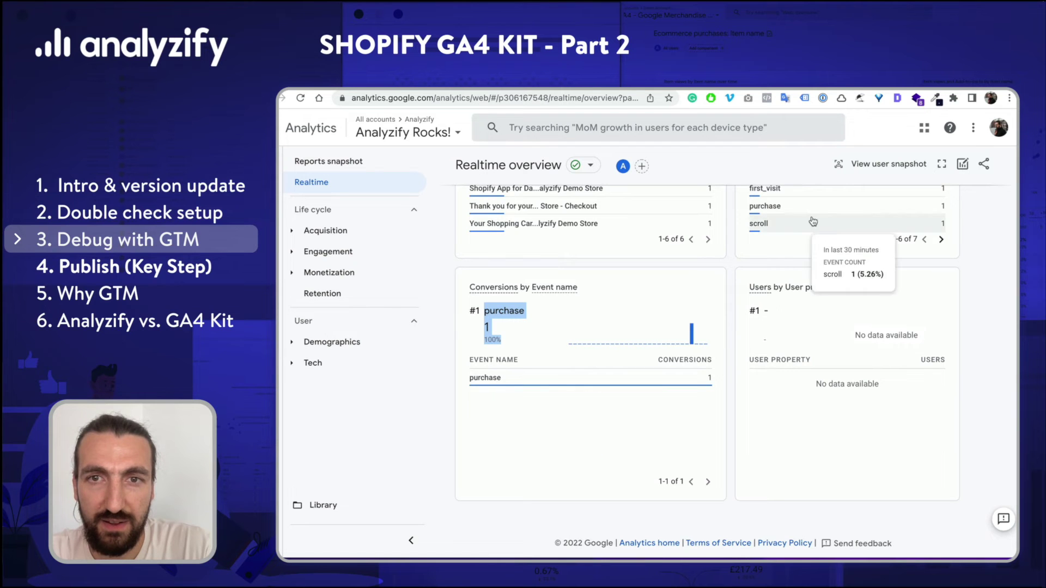
pyautogui.moveTo(774, 208)
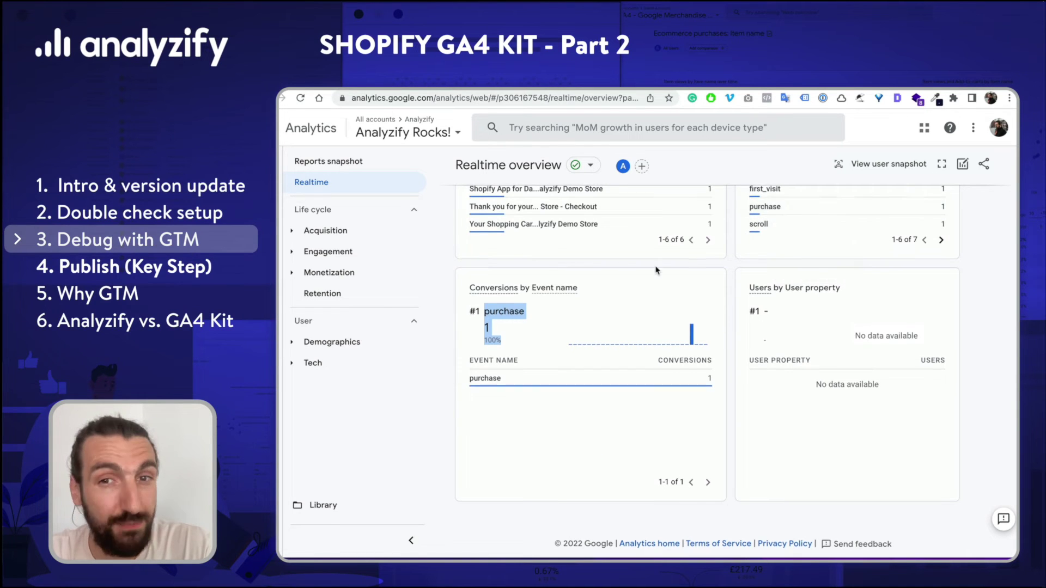
pyautogui.scroll(3, 773, 209)
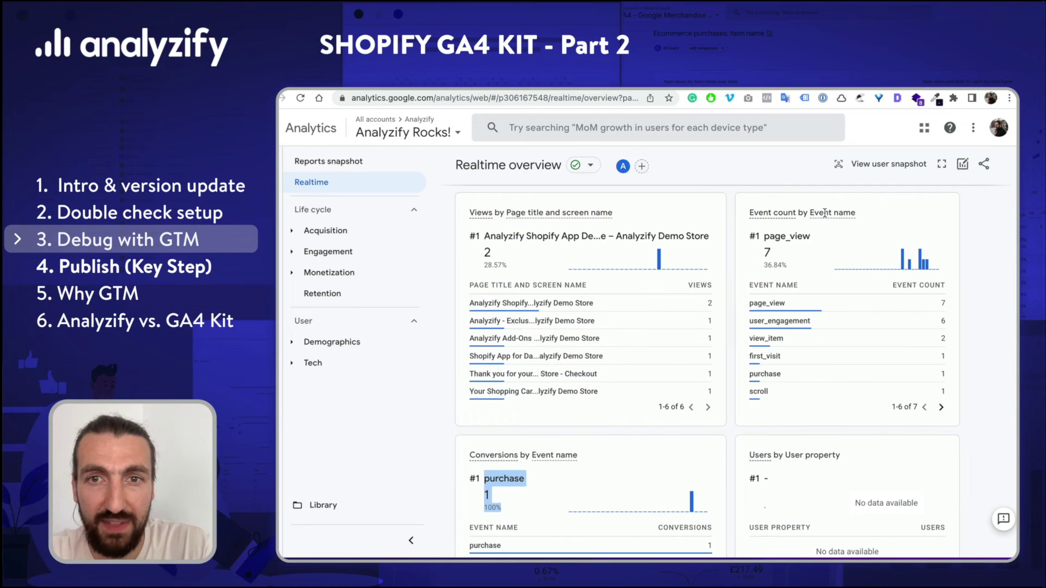
pyautogui.click(776, 374)
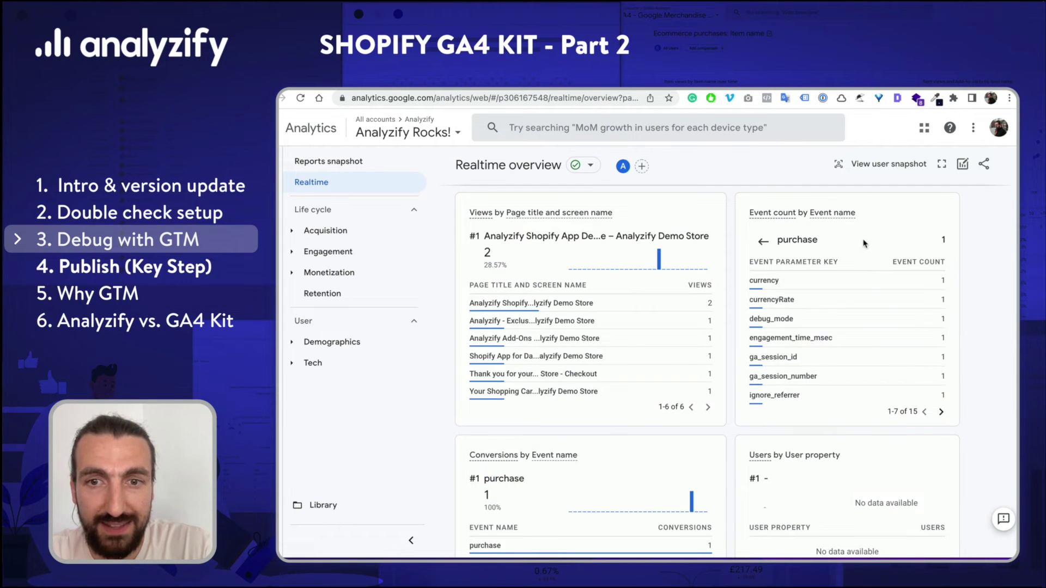
pyautogui.moveTo(783, 291)
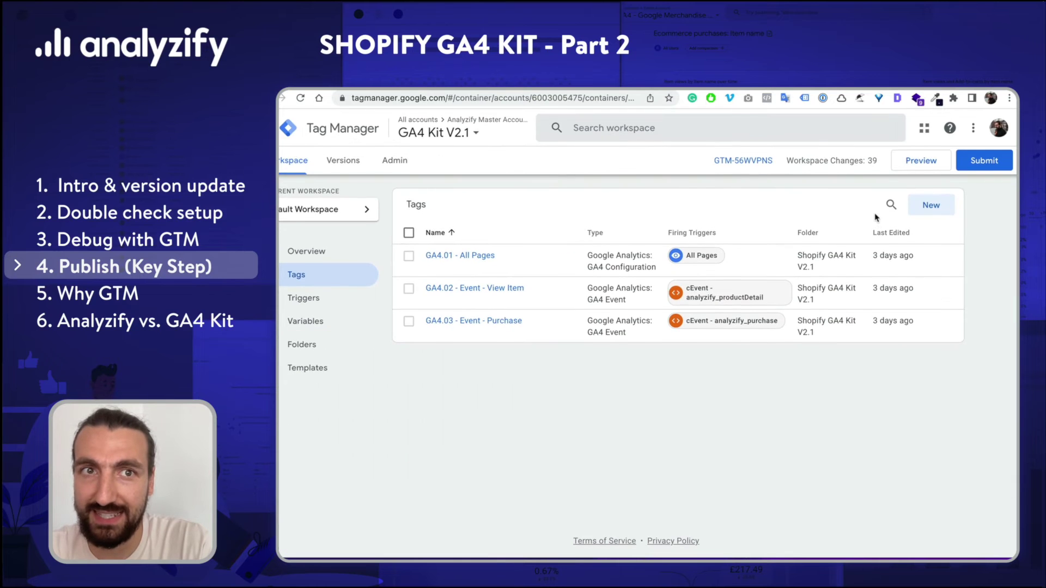
# Point out the 39 workspace changes in GA4 Kit V2.1 and start submitting them
pyautogui.moveTo(880, 167); pyautogui.dragTo(790, 164)
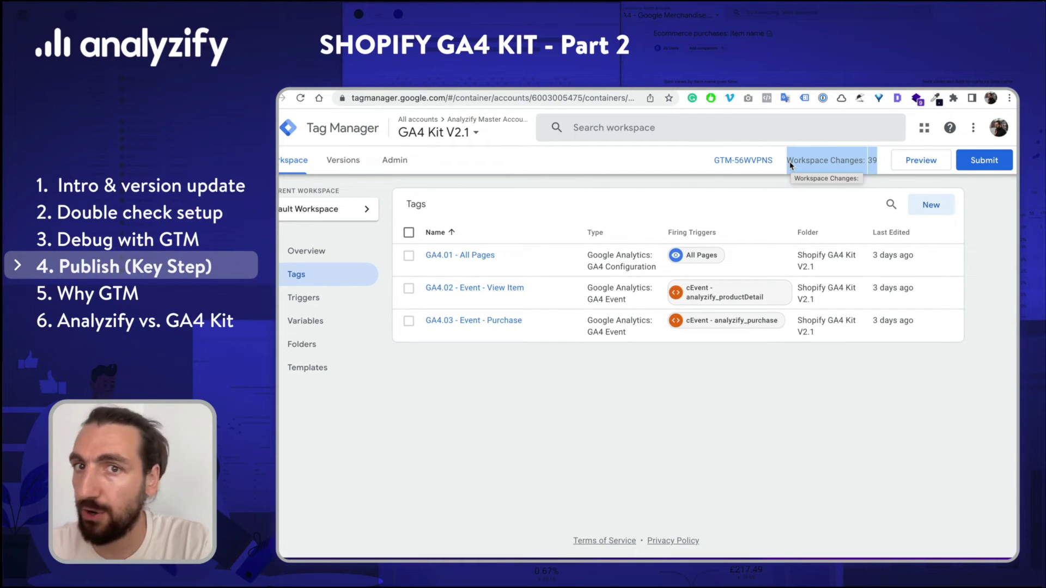
pyautogui.click(789, 163)
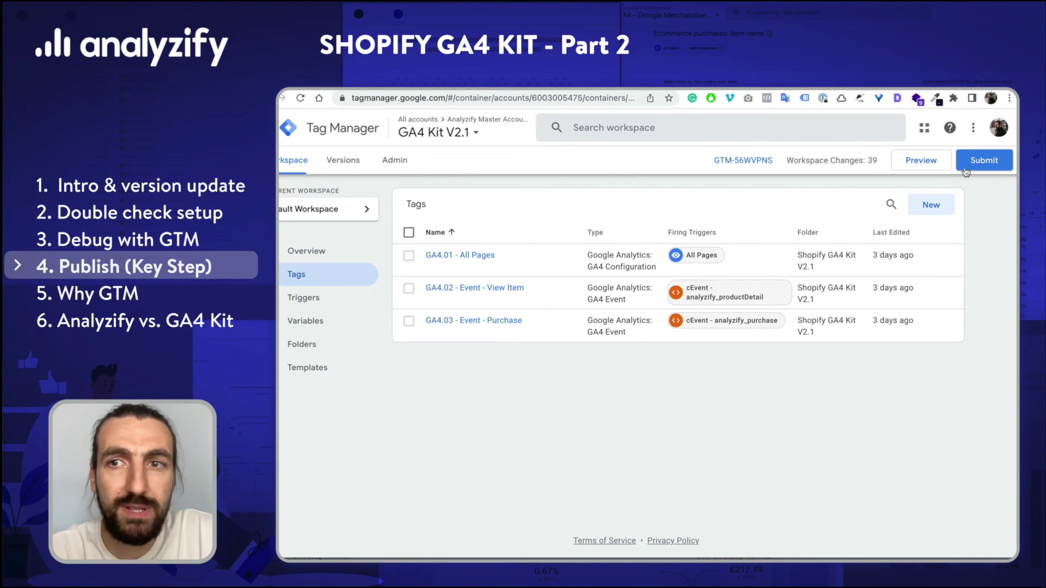
pyautogui.click(982, 167)
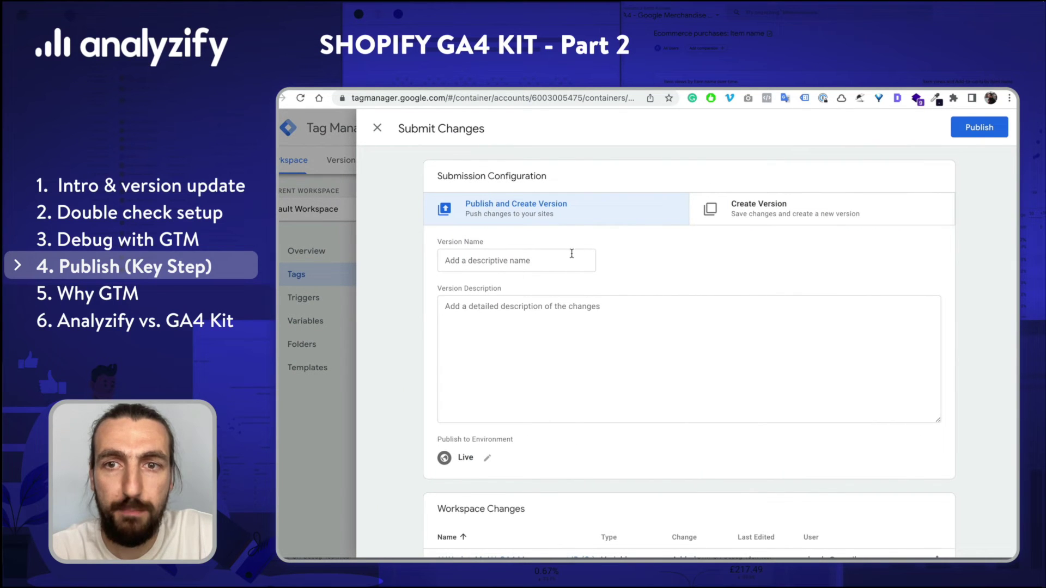
# Name the new version 'Analyzify Shopify GA4 Kit v2.1' and publish it live
pyautogui.click(571, 254)
pyautogui.write('Sho')
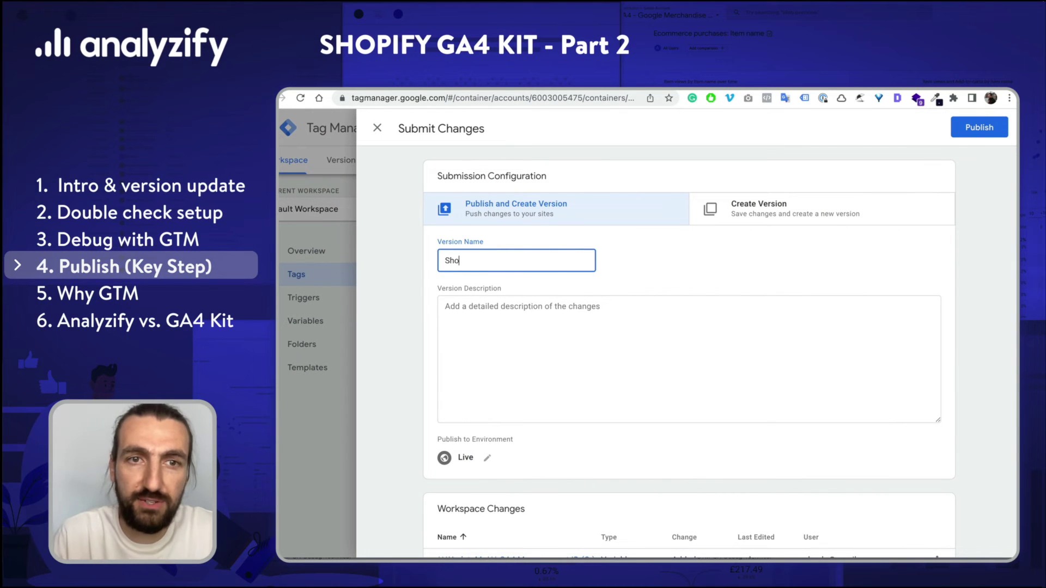
pyautogui.write('pify GA4')
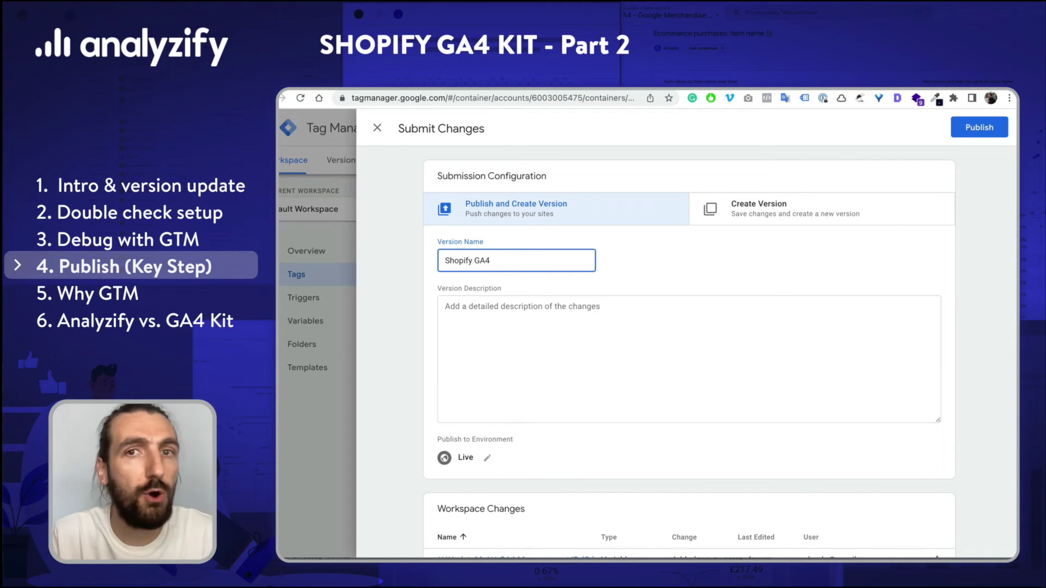
pyautogui.write(' Kit')
pyautogui.click(445, 261)
pyautogui.write('Analuyzif')
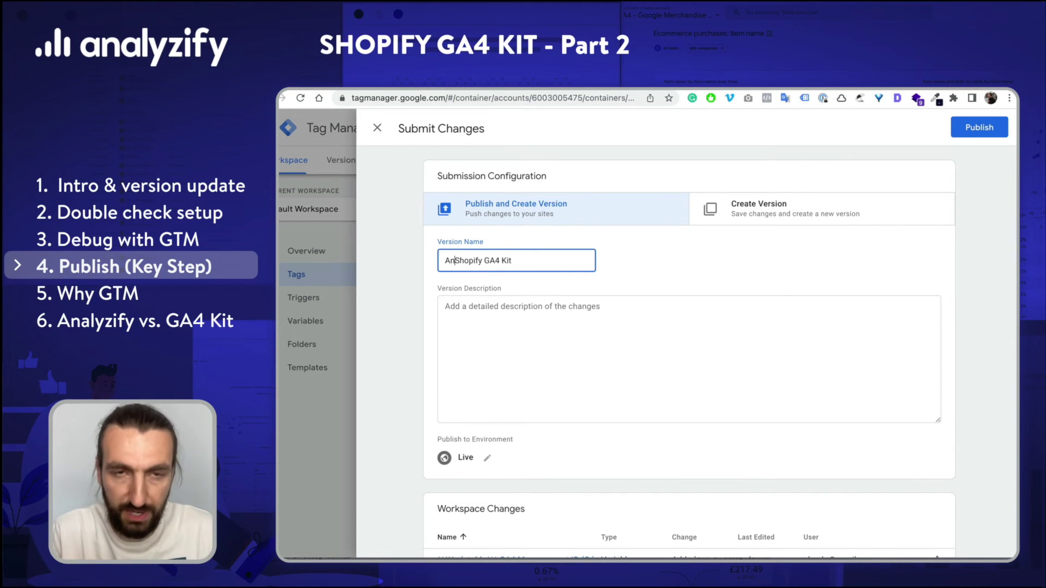
pyautogui.press('BackSpace')
pyautogui.press('BackSpace')
pyautogui.press('BackSpace')
pyautogui.press('BackSpace')
pyautogui.press('BackSpace')
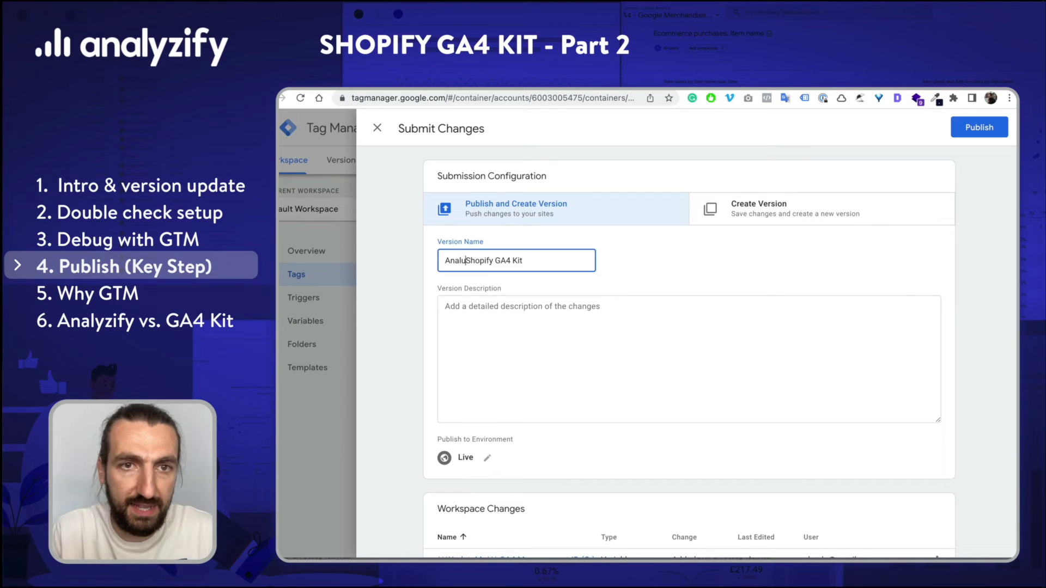
pyautogui.write('yzif')
pyautogui.write('y')
pyautogui.press('End')
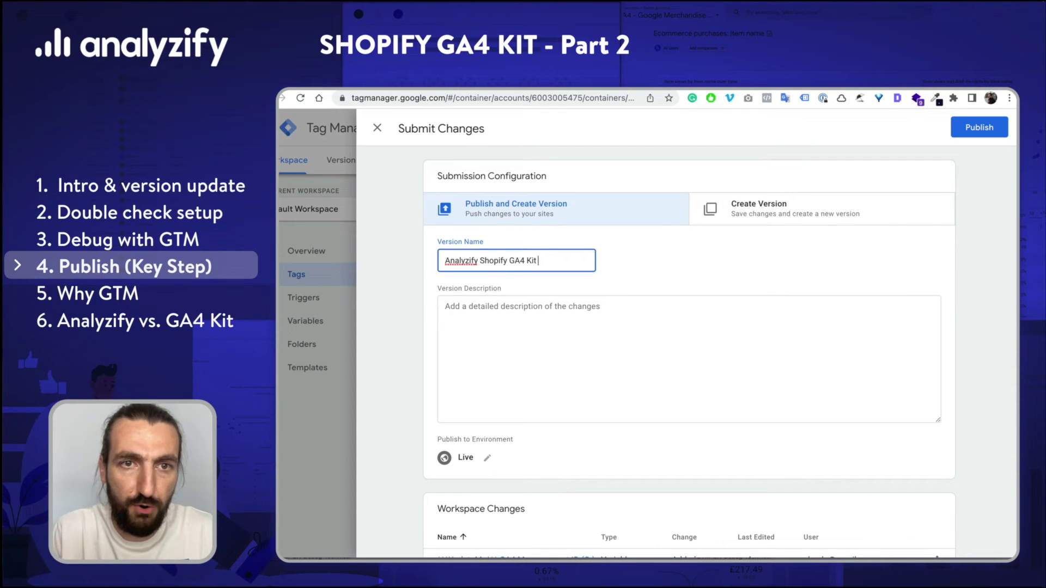
pyautogui.write('V2.1')
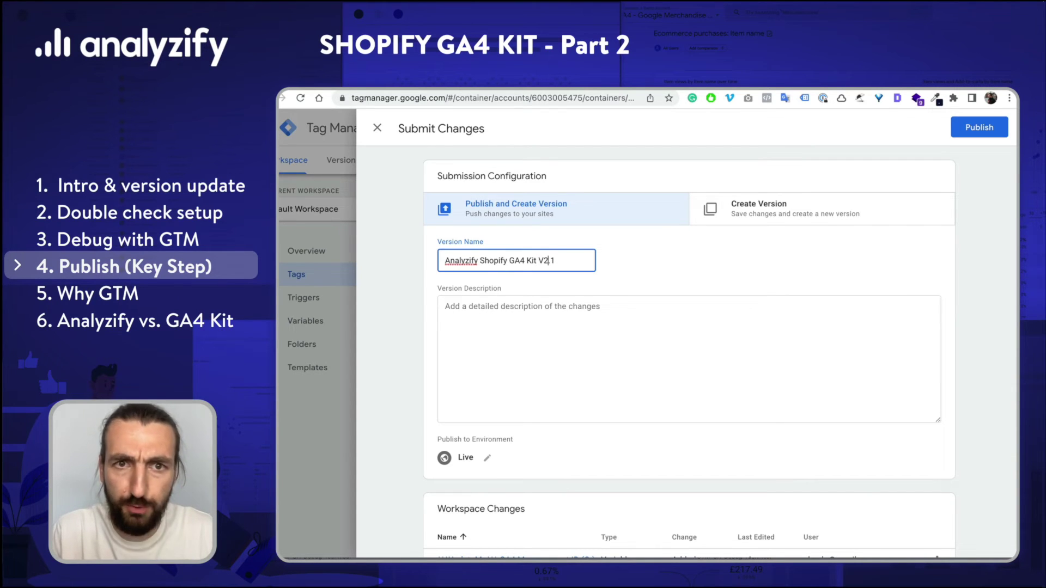
pyautogui.click(540, 260)
pyautogui.press('BackSpace')
pyautogui.write('v')
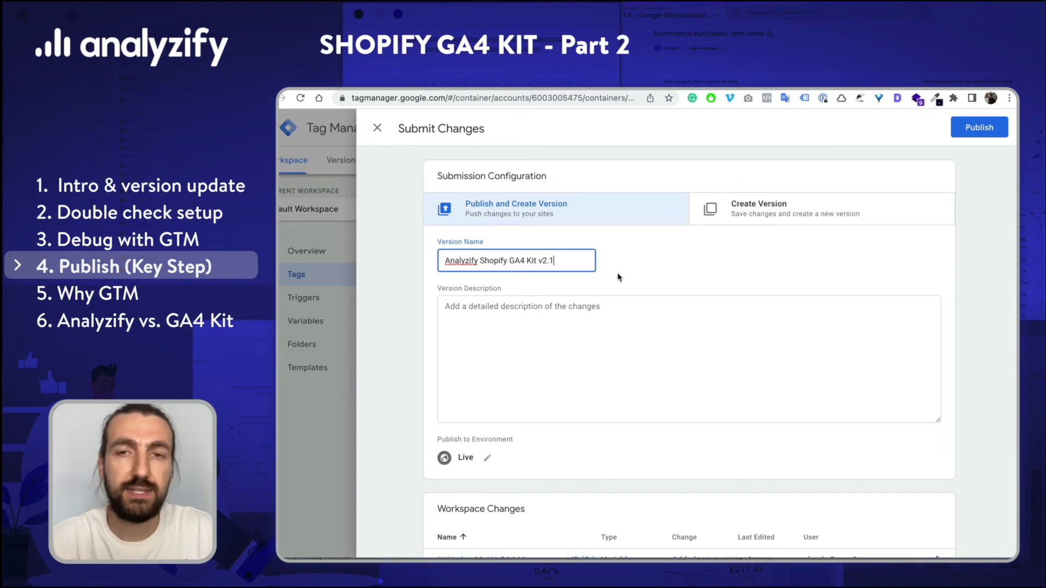
pyautogui.tripleClick(582, 261)
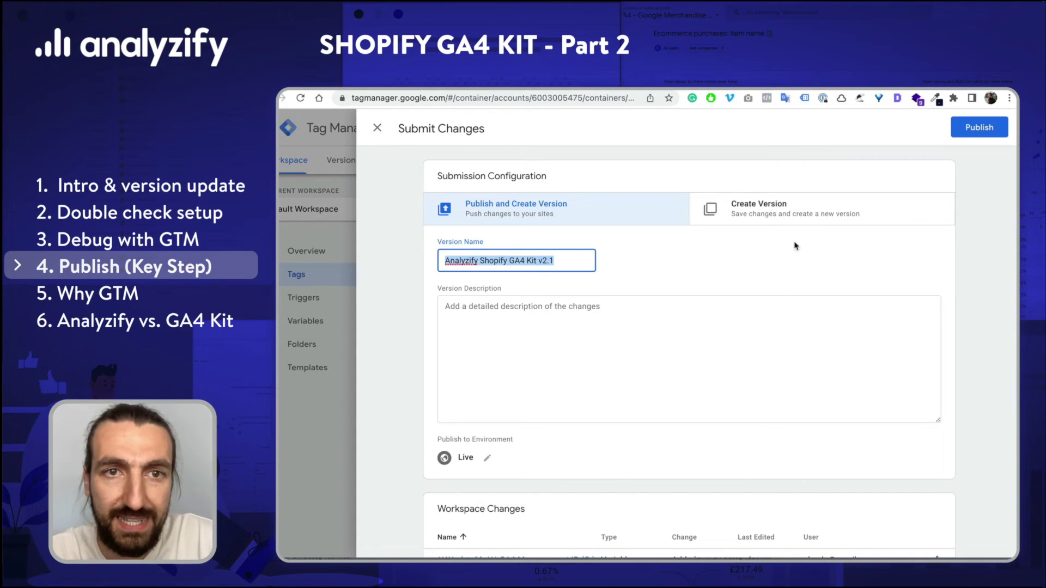
pyautogui.click(994, 126)
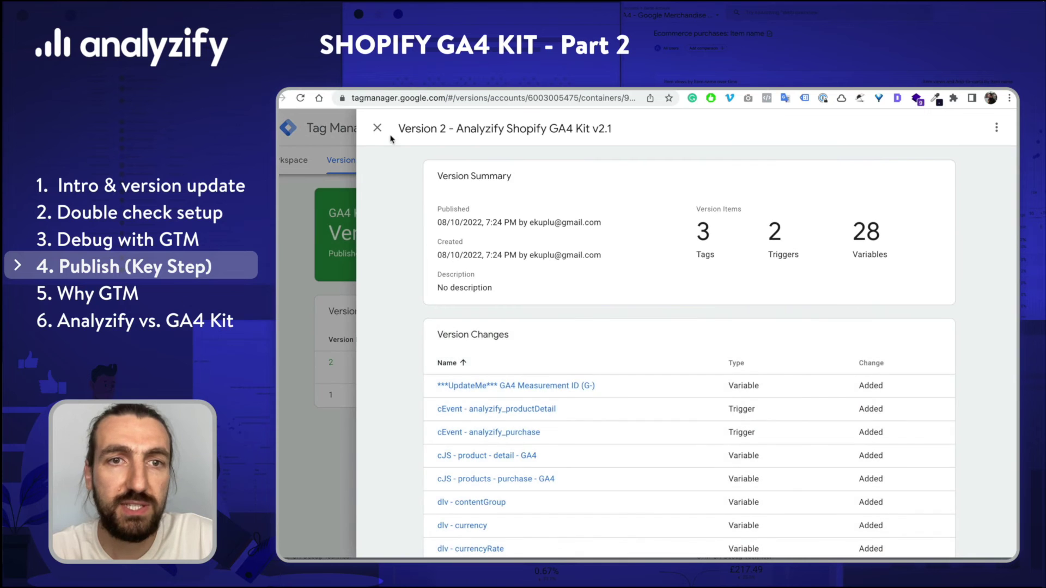
# Close the Version 2 published summary
pyautogui.click(380, 129)
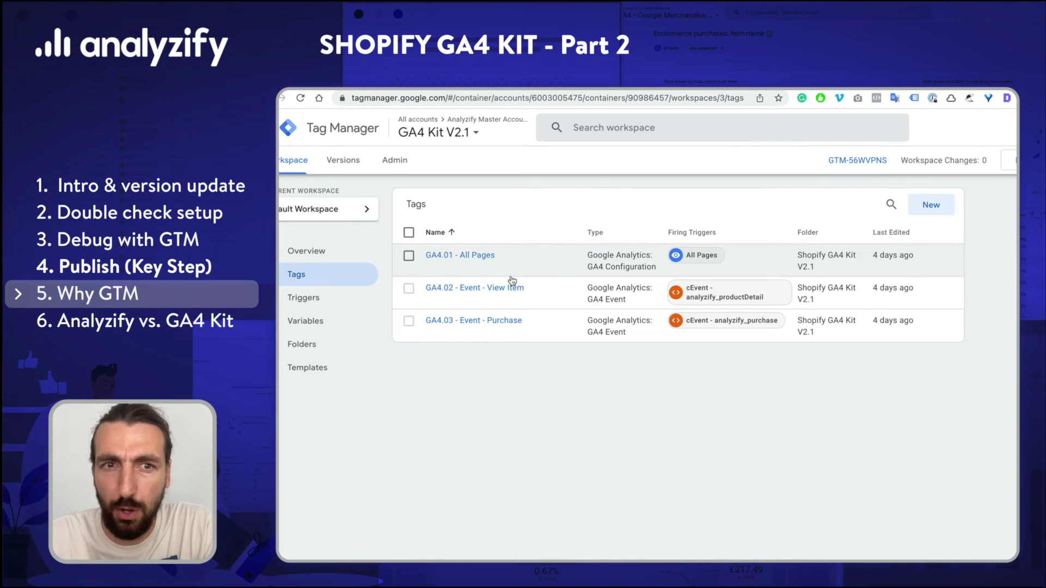
pyautogui.click(496, 323)
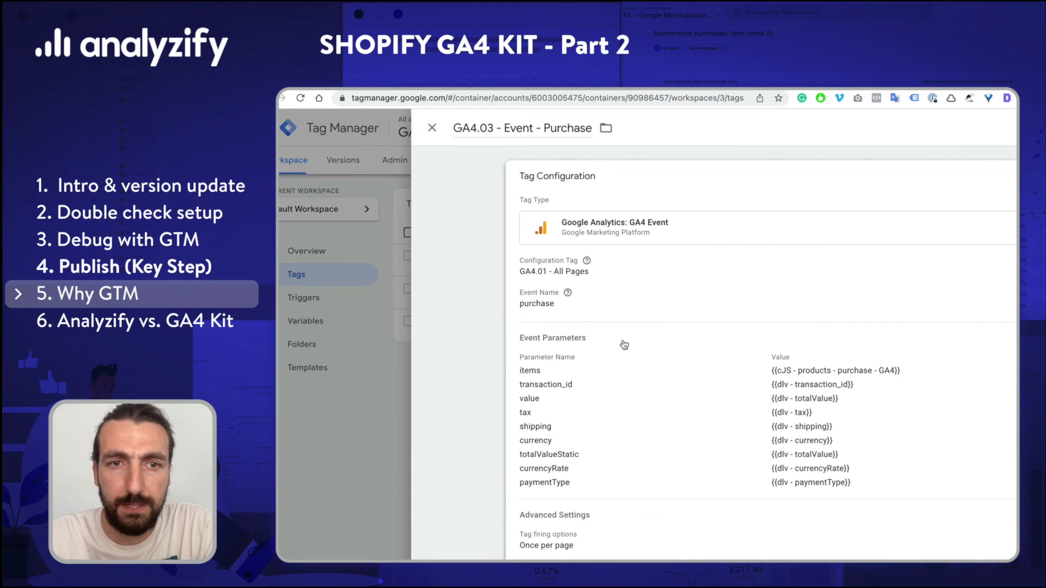
pyautogui.scroll(-2, 545, 327)
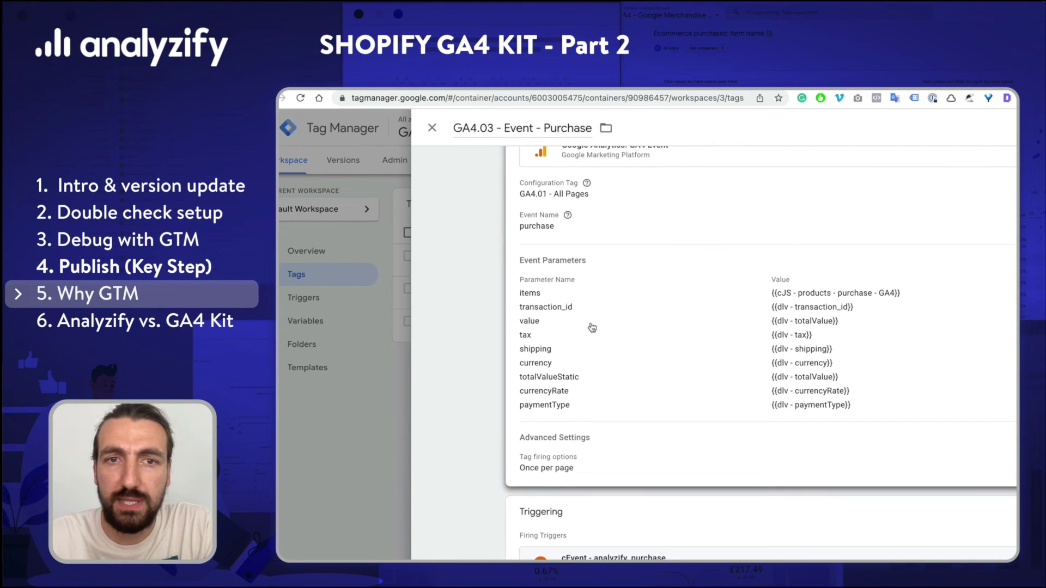
pyautogui.scroll(2, 593, 327)
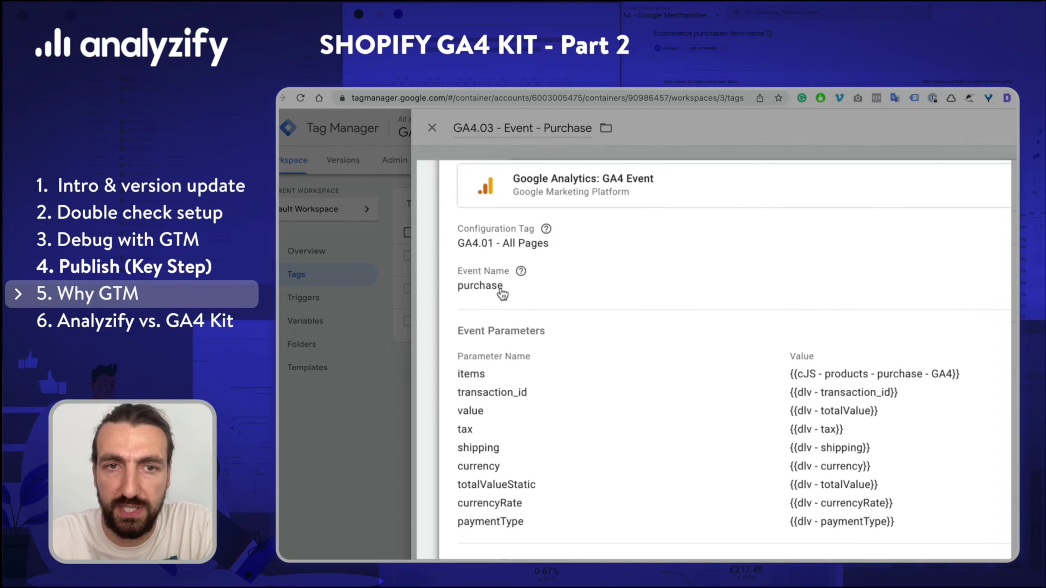
pyautogui.click(502, 294)
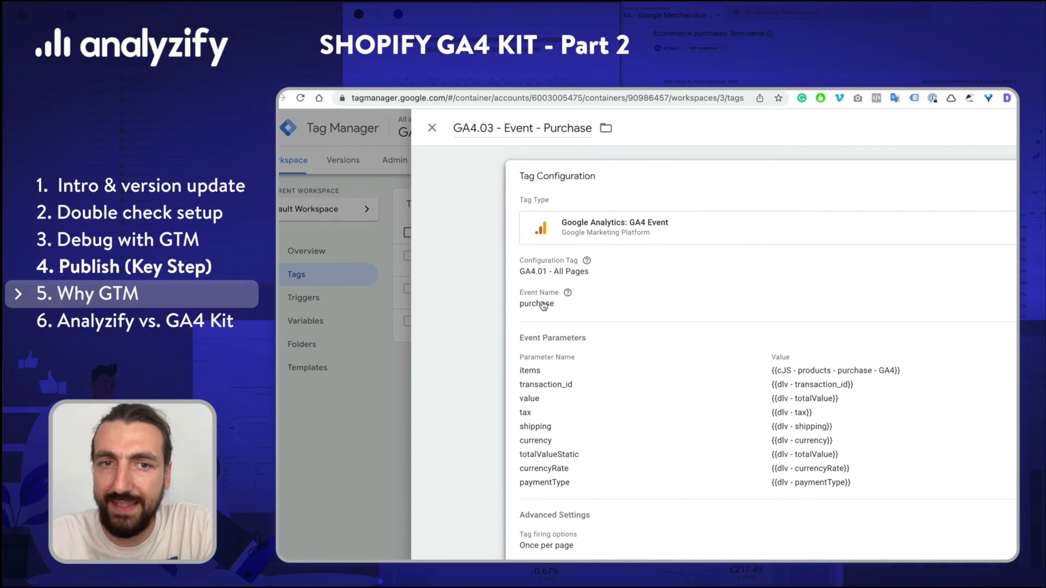
pyautogui.scroll(-2, 553, 358)
pyautogui.scroll(-1, 553, 358)
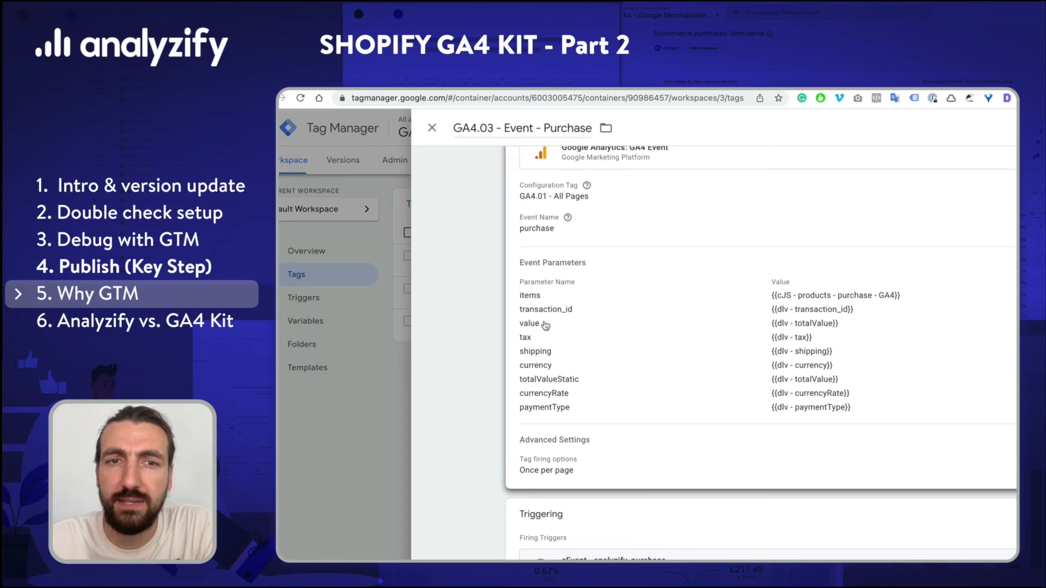
pyautogui.click(800, 333)
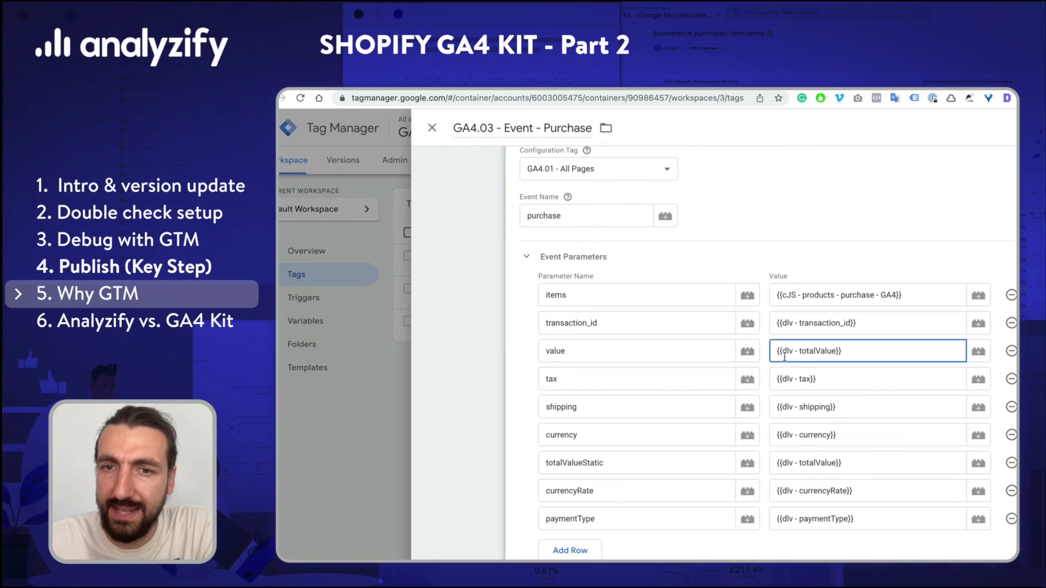
pyautogui.click(771, 352)
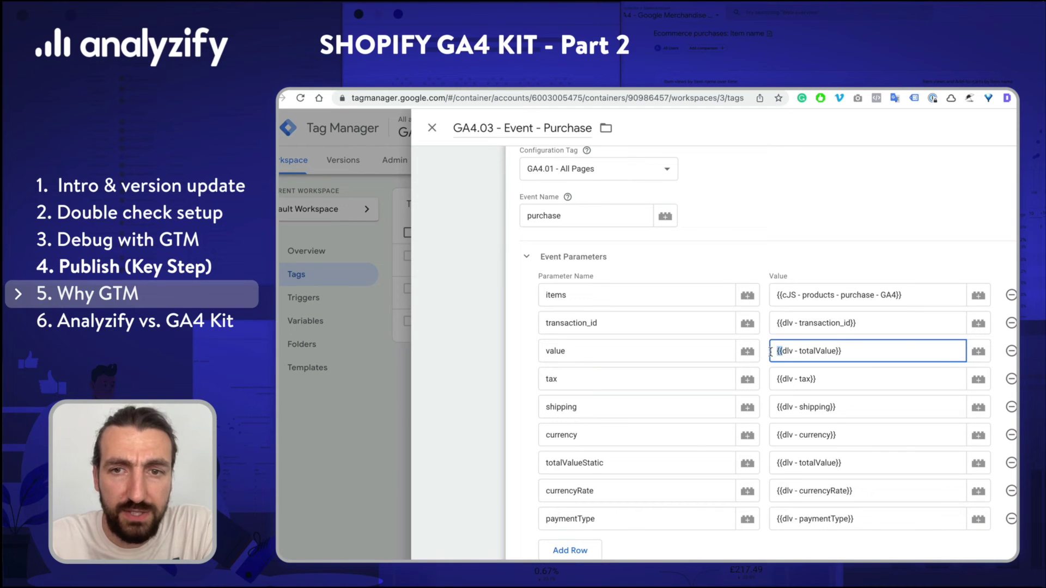
pyautogui.moveTo(771, 352); pyautogui.dragTo(797, 353)
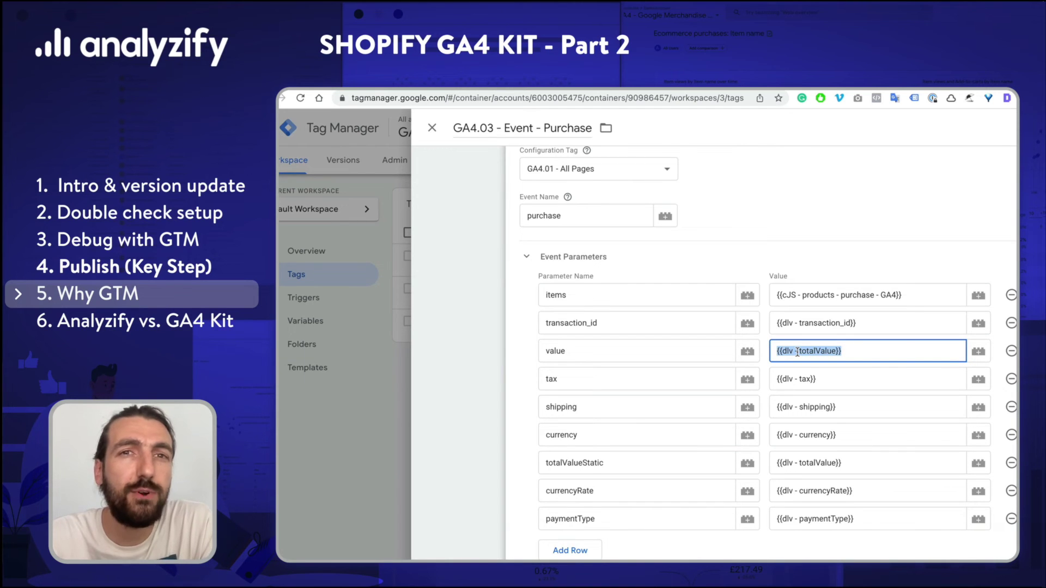
pyautogui.doubleClick(810, 351)
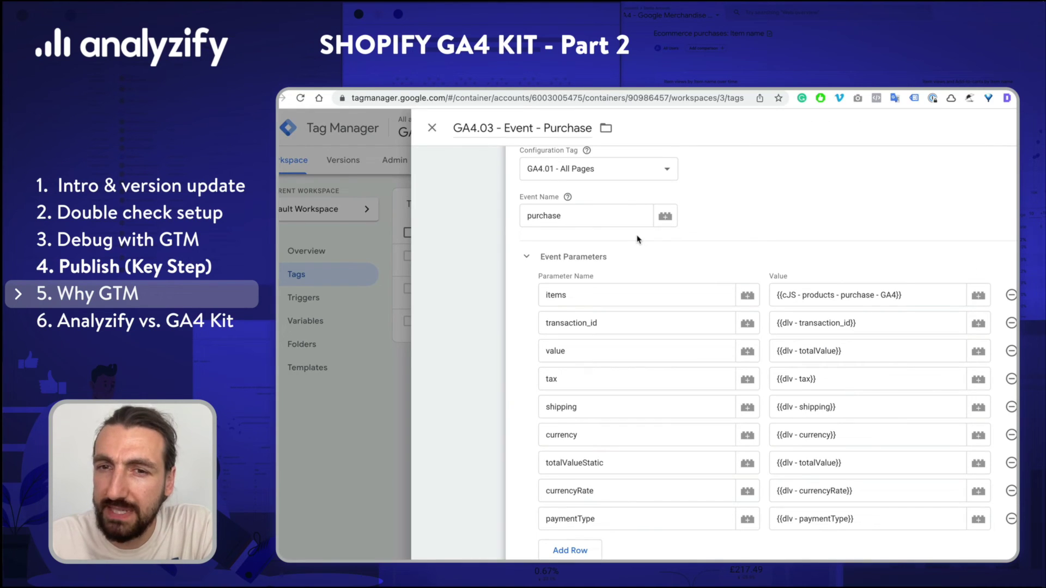
pyautogui.scroll(-2, 613, 288)
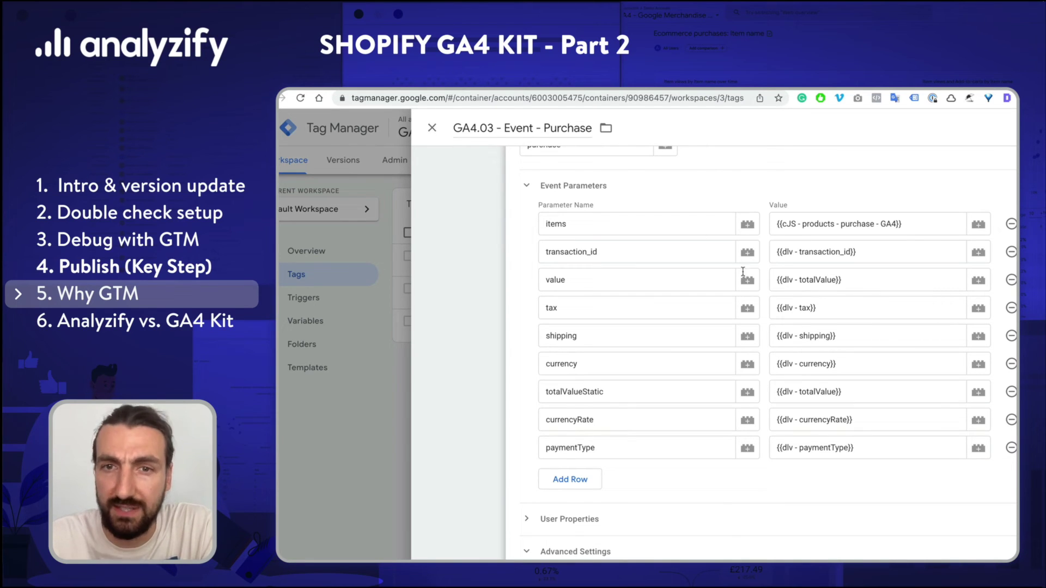
pyautogui.click(432, 127)
# Create a Google Ads Conversion Tracking tag with placeholder Conversion ID 'Aaaa' and label 'aaaaa'
pyautogui.click(931, 205)
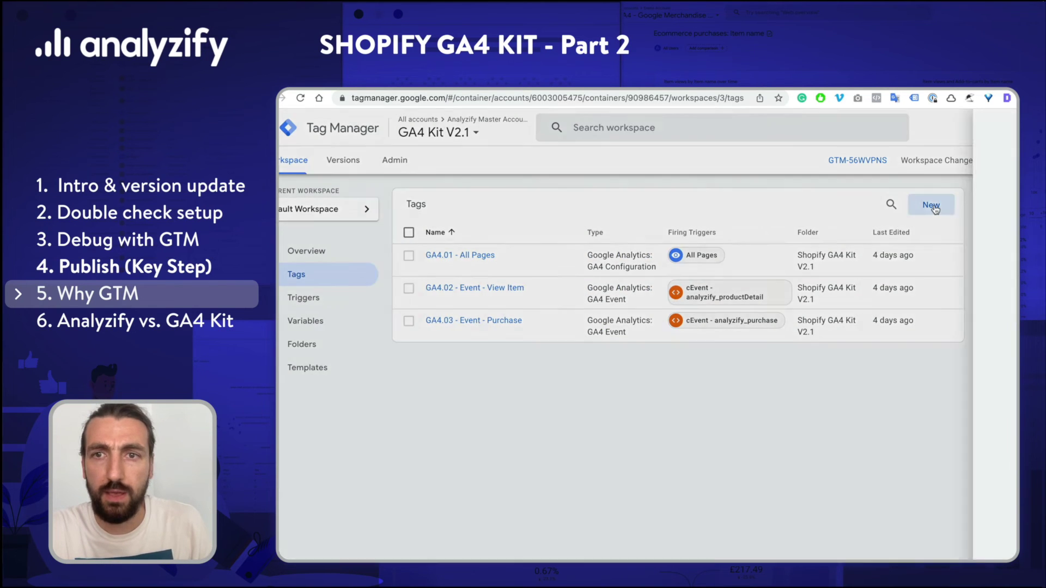
pyautogui.click(771, 234)
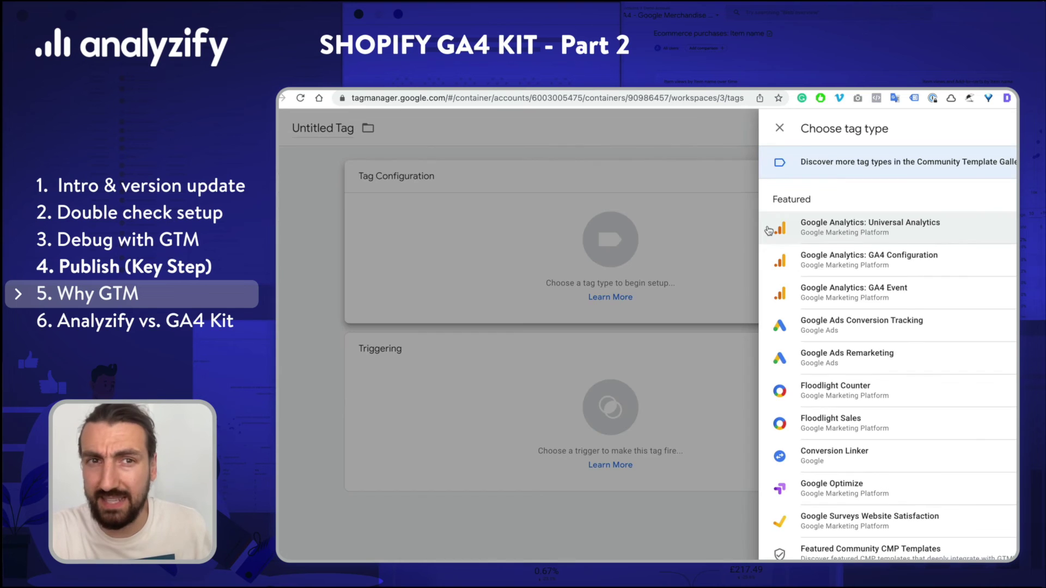
pyautogui.click(926, 330)
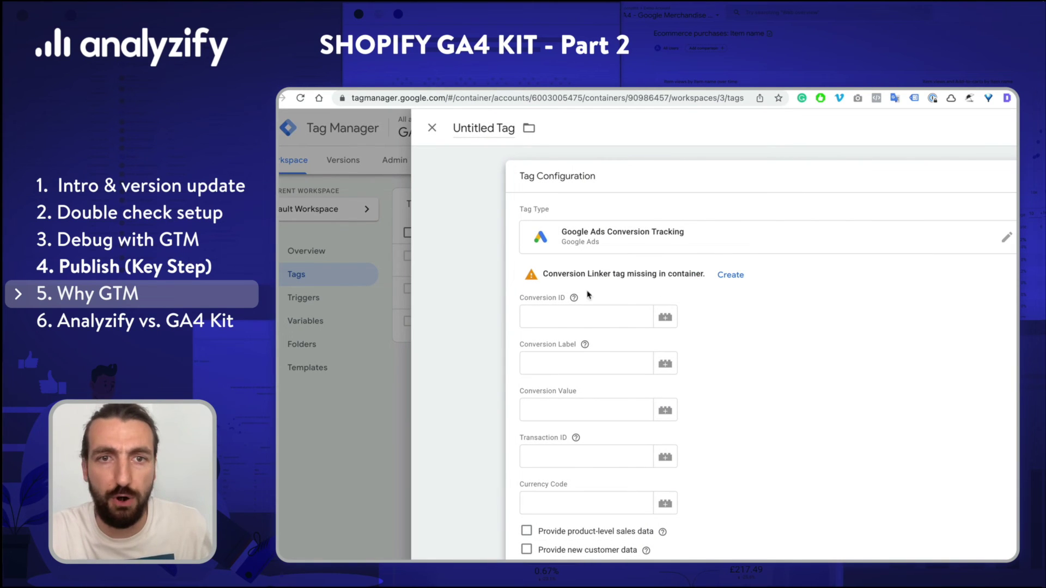
pyautogui.click(548, 314)
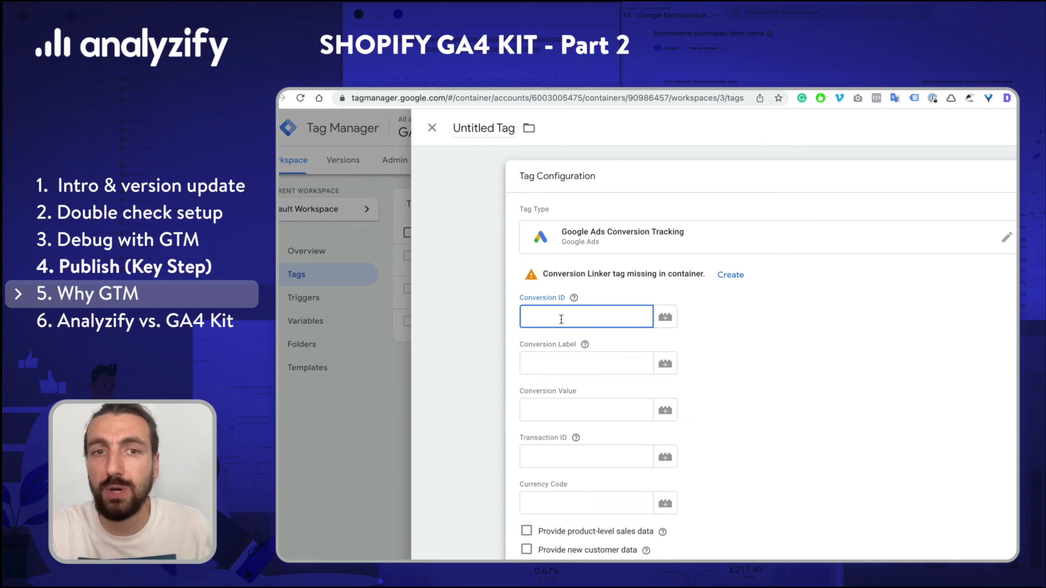
pyautogui.write('Aaaa')
pyautogui.click(562, 364)
pyautogui.write('aa')
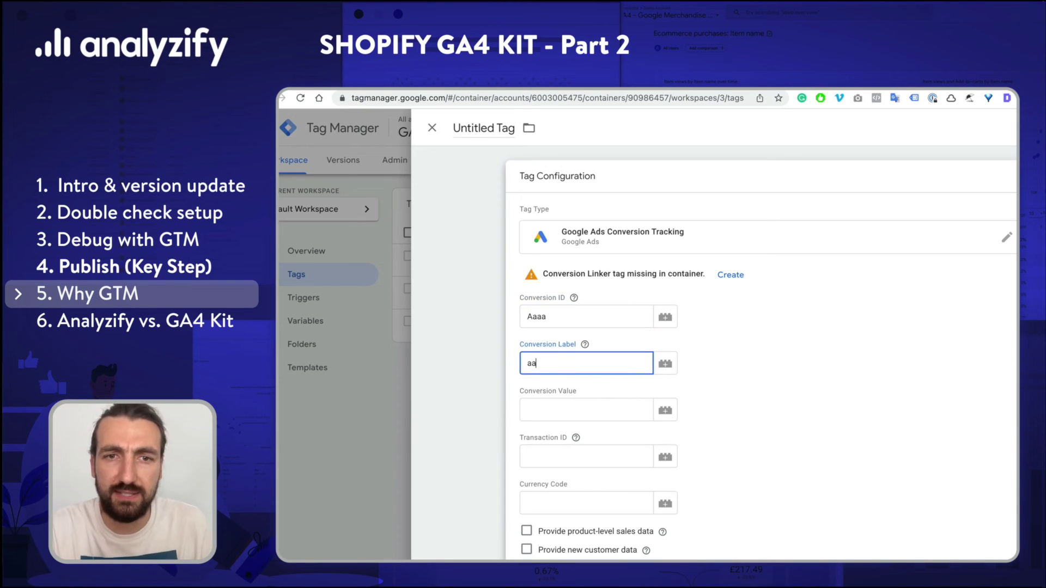
pyautogui.write('aaa')
# Set the Conversion Value to the dlv - totalValue variable
pyautogui.scroll(-2, 811, 387)
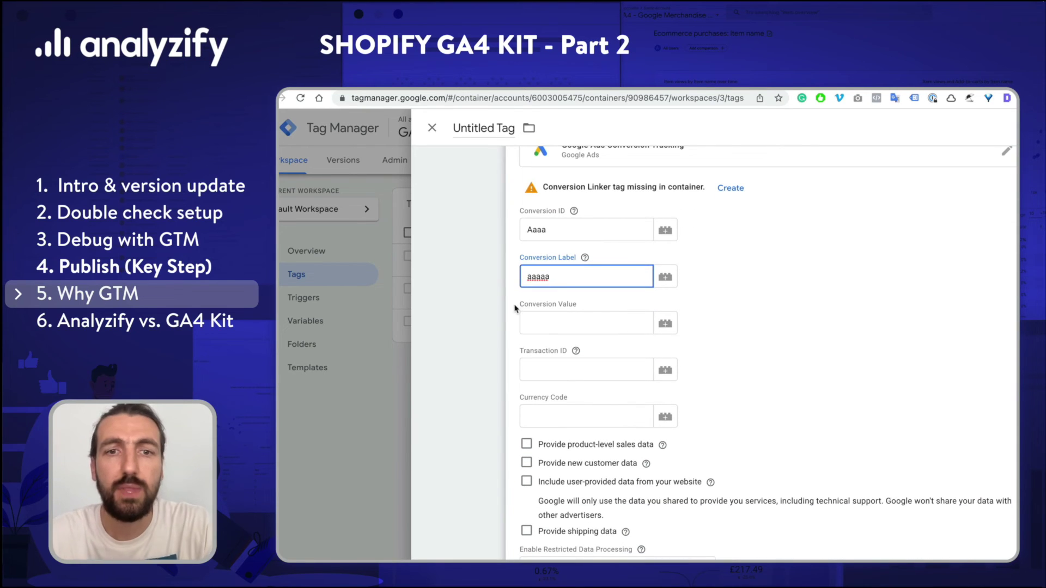
pyautogui.moveTo(515, 309); pyautogui.dragTo(544, 304)
pyautogui.click(560, 305)
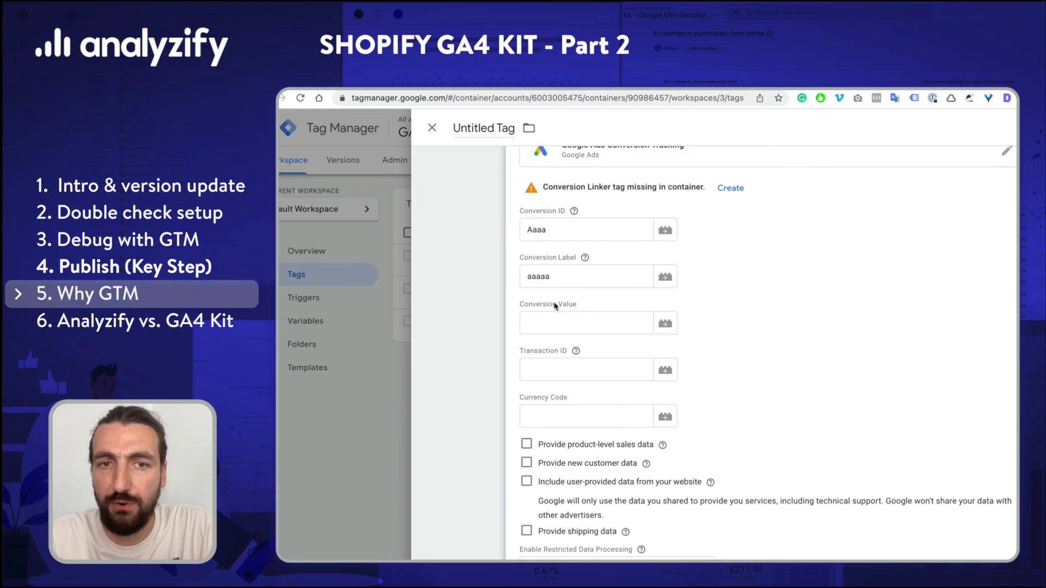
pyautogui.click(665, 323)
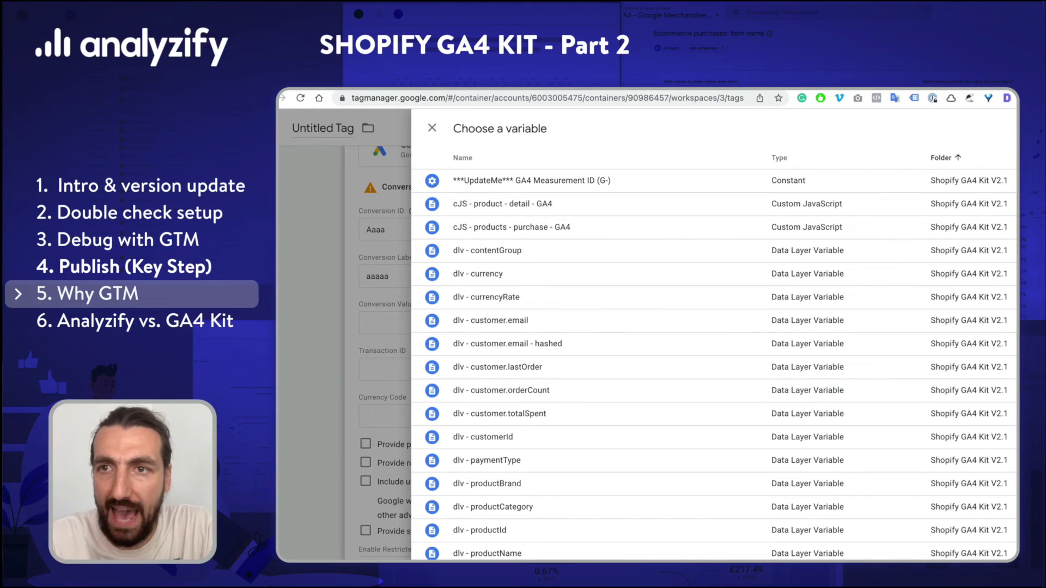
pyautogui.write('value')
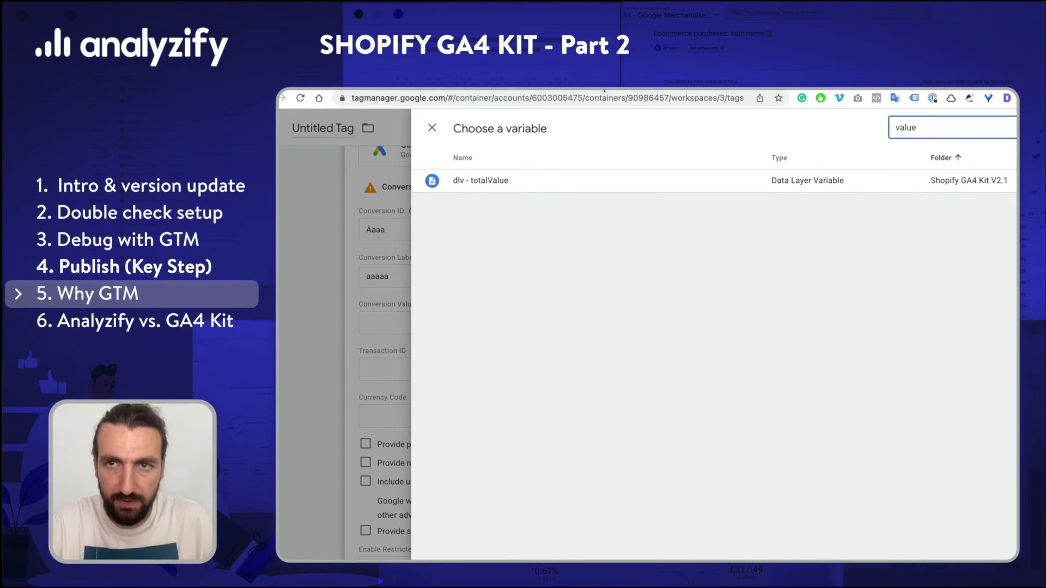
pyautogui.click(518, 178)
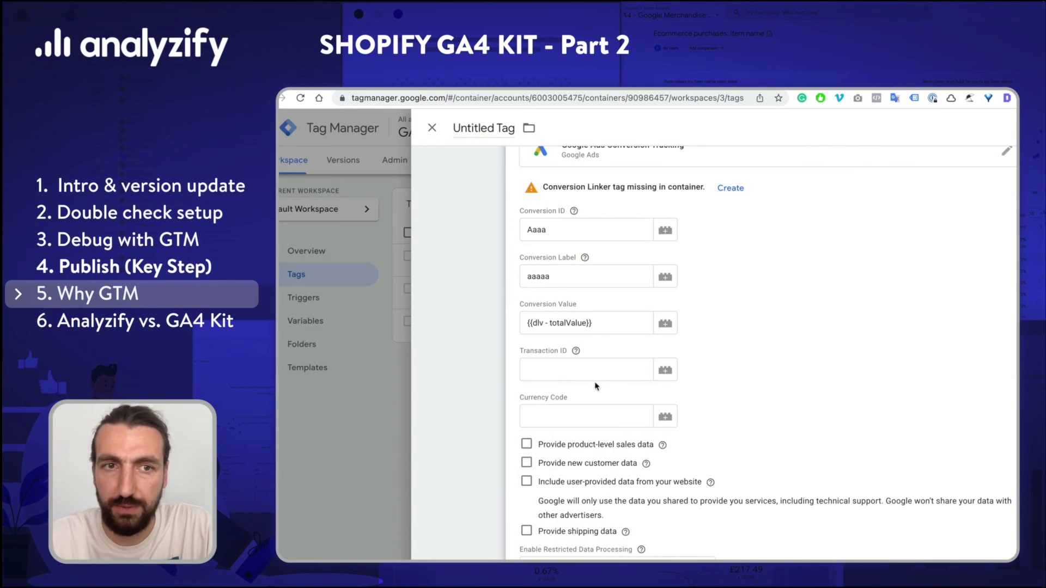
# Set the Transaction ID to the dlv - transaction_id variable
pyautogui.click(614, 372)
pyautogui.click(668, 372)
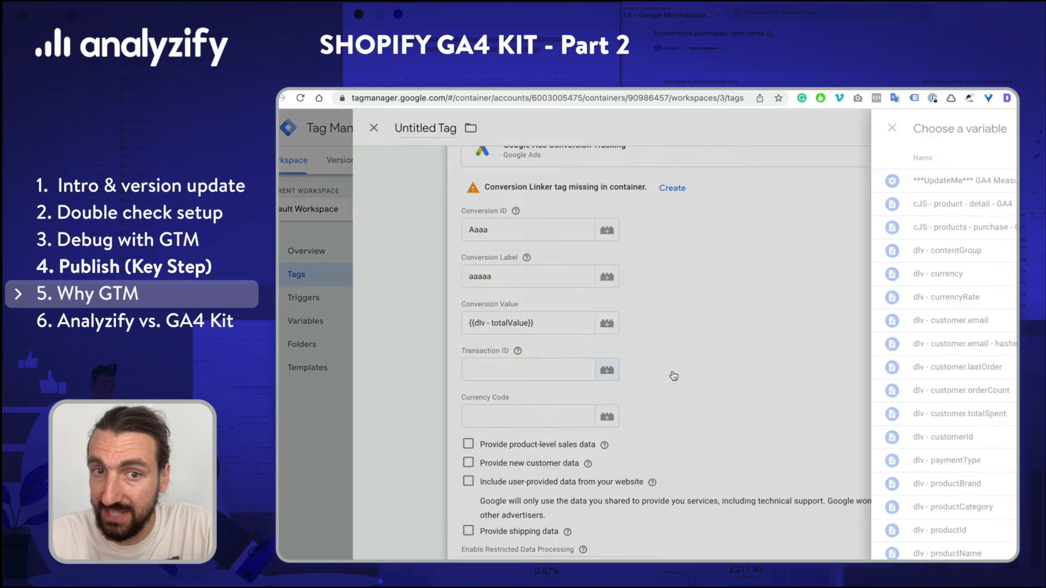
pyautogui.click(1007, 129)
pyautogui.write('tr')
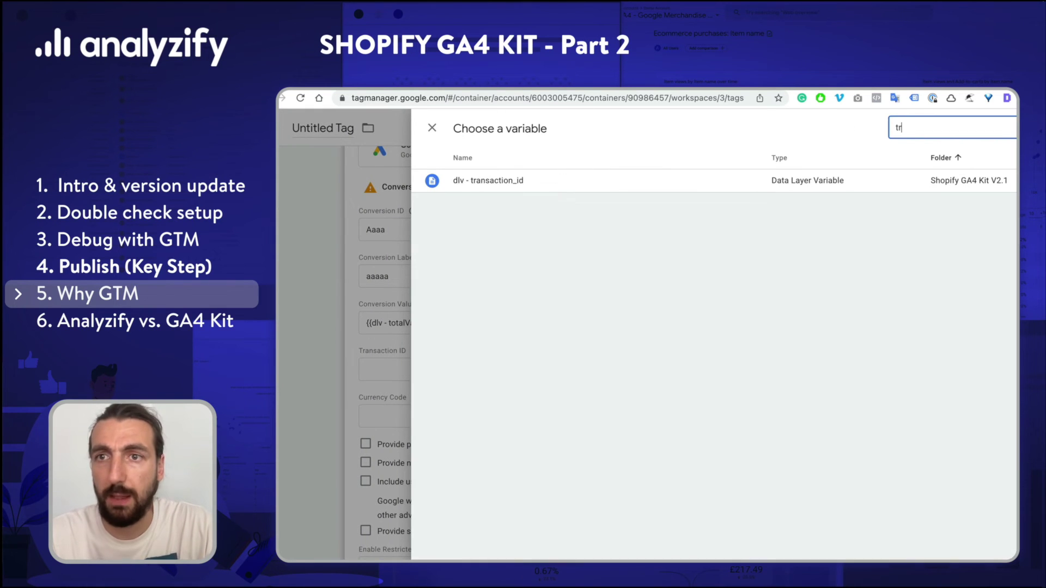
pyautogui.write('an')
pyautogui.click(652, 184)
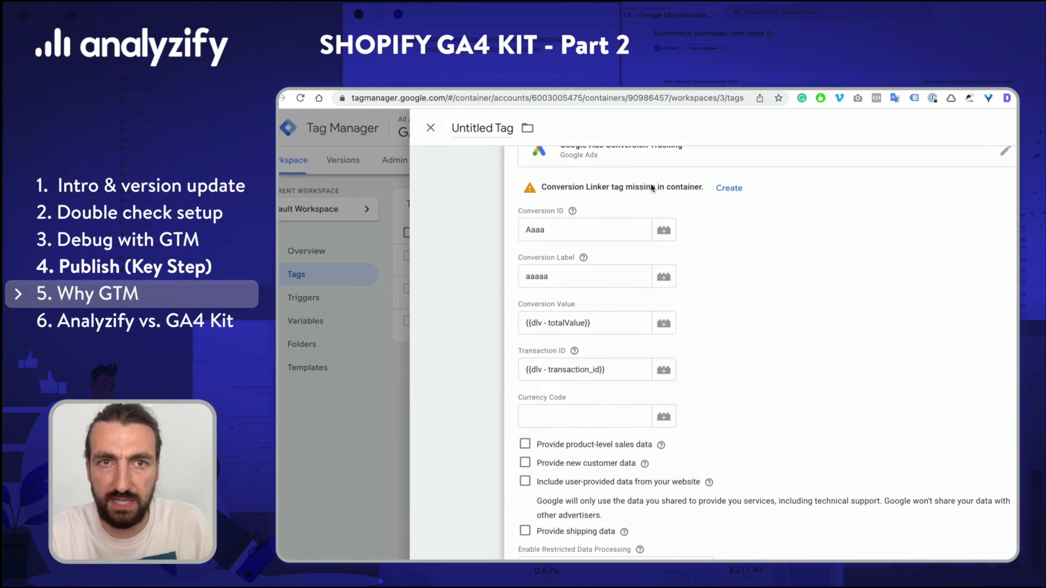
# Set the Currency Code to the dlv - currency variable and review the form
pyautogui.click(615, 409)
pyautogui.scroll(-2, 616, 407)
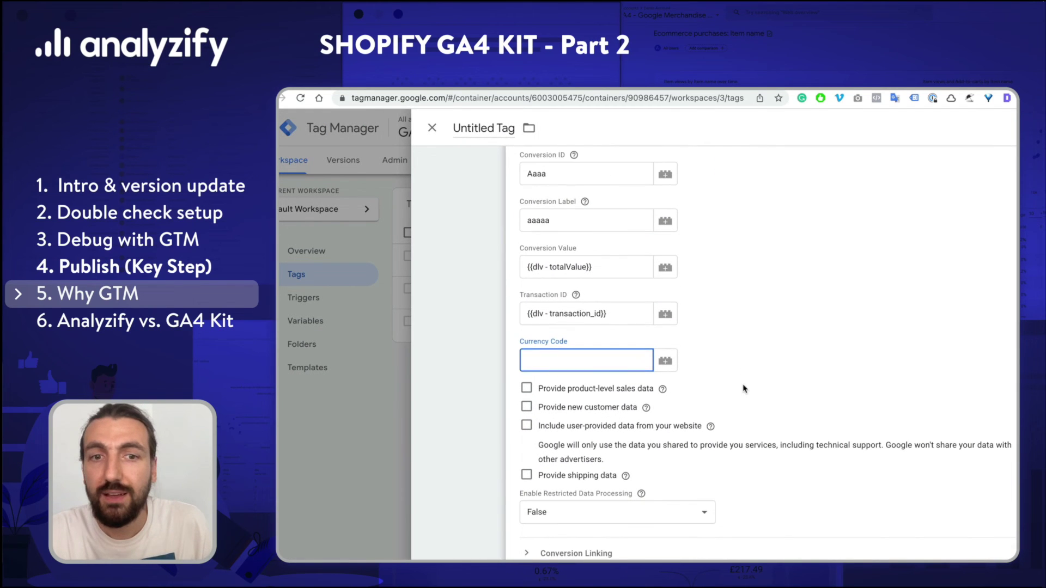
pyautogui.click(665, 356)
pyautogui.write('curr')
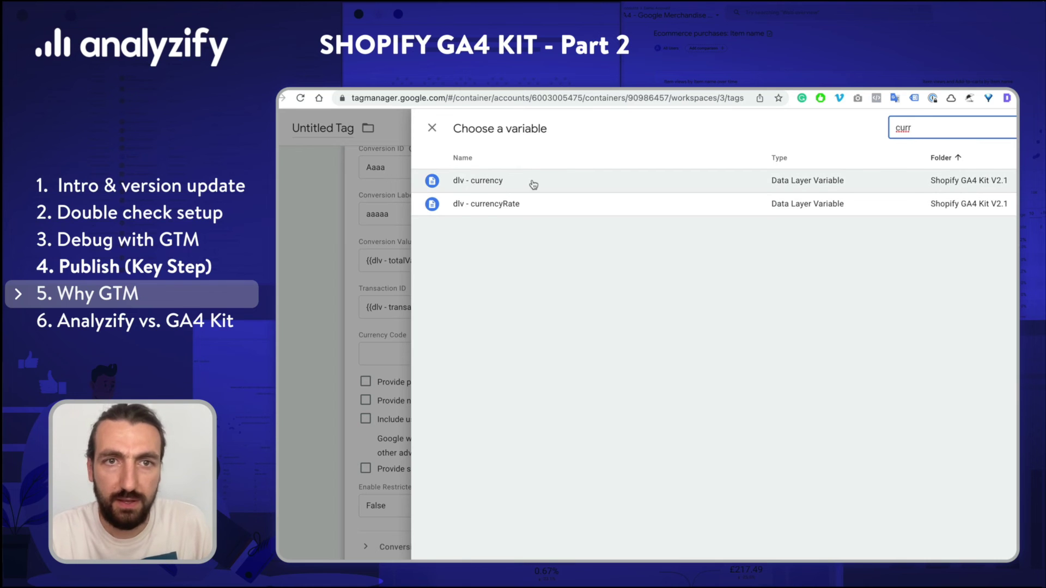
pyautogui.click(534, 182)
pyautogui.scroll(1, 534, 183)
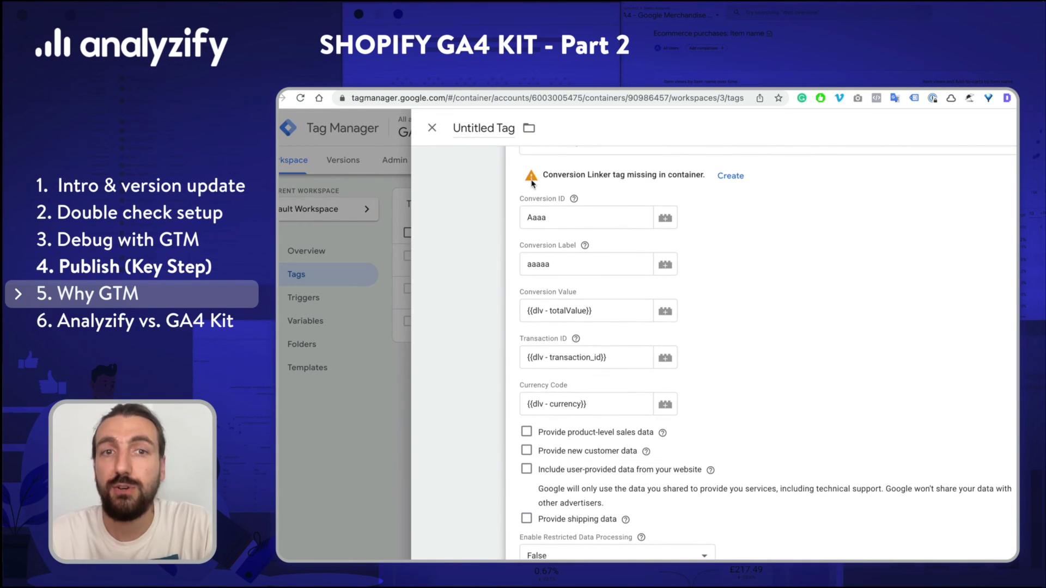
pyautogui.moveTo(520, 204); pyautogui.dragTo(548, 201)
pyautogui.click(546, 201)
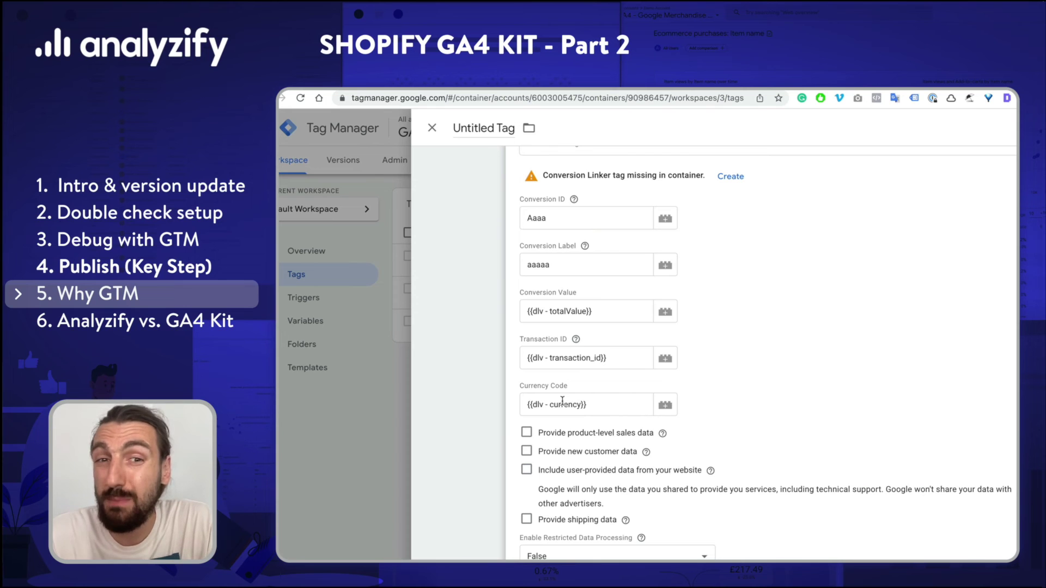
pyautogui.scroll(3, 563, 402)
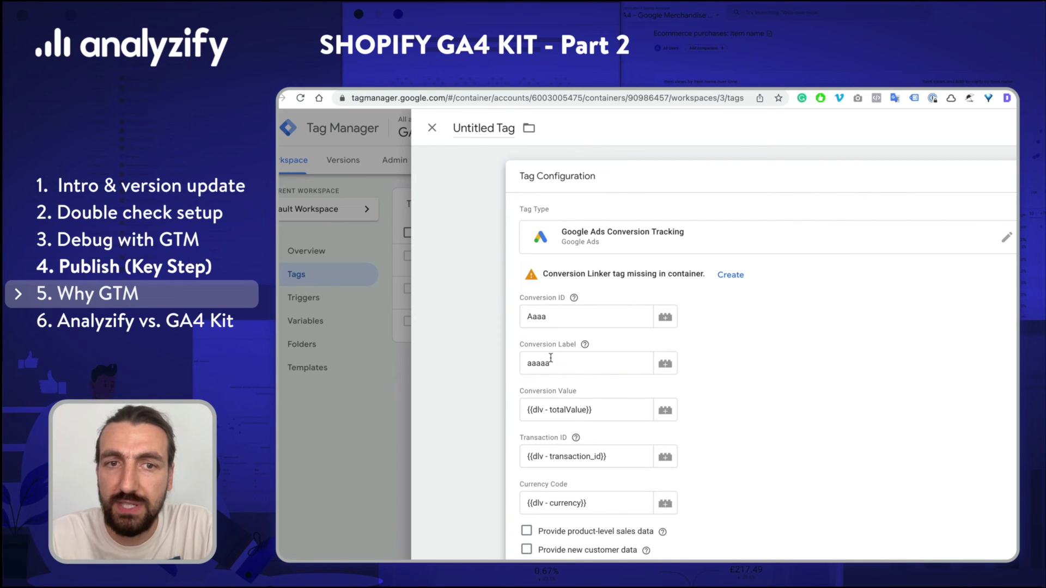
pyautogui.scroll(-4, 591, 392)
pyautogui.scroll(-4, 591, 390)
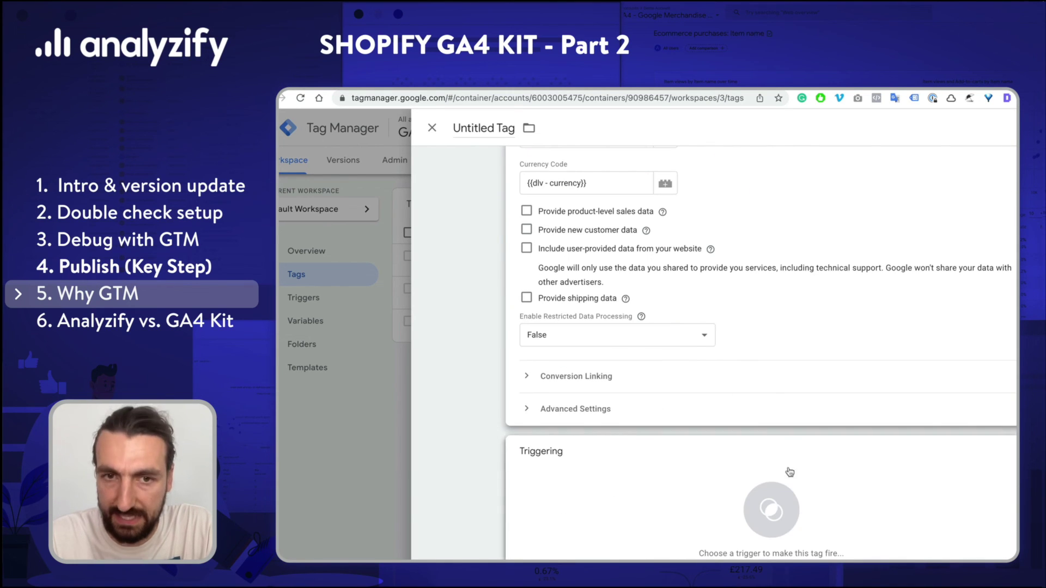
# Rename the untitled tag to 'GA - Ads Conversion'
pyautogui.click(464, 126)
pyautogui.write('Goog')
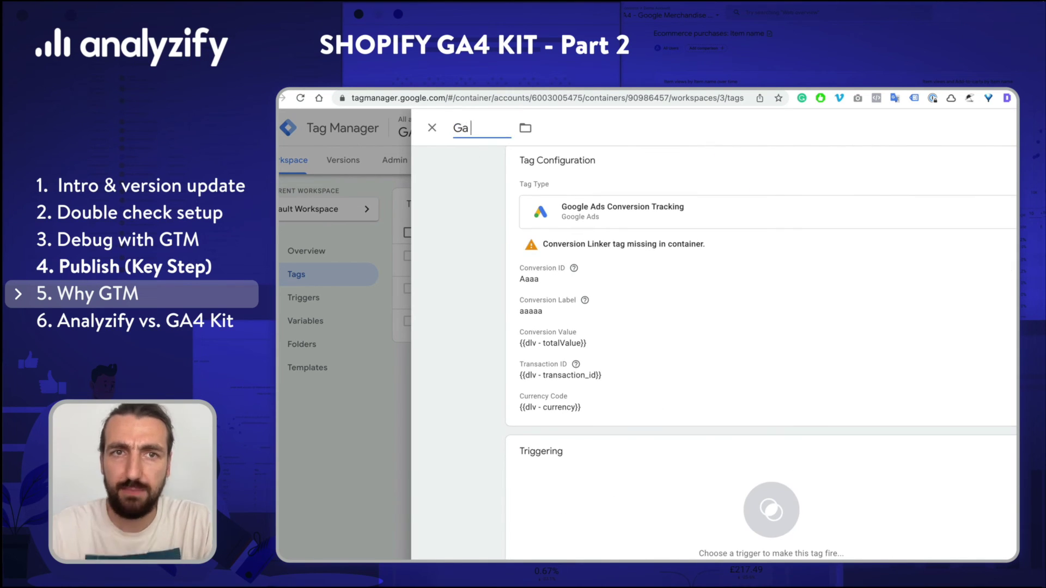
pyautogui.press('BackSpace')
pyautogui.press('BackSpace')
pyautogui.press('BackSpace')
pyautogui.write('A - Ads Conversion')
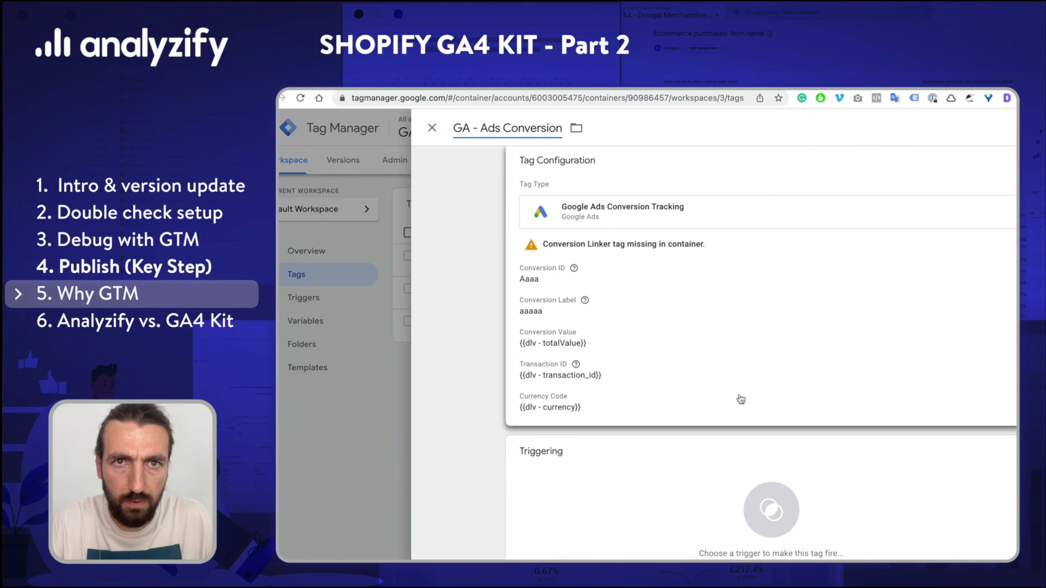
# Attach the cEvent - analyzify_purchase trigger, then close and discard the demo tag
pyautogui.click(764, 490)
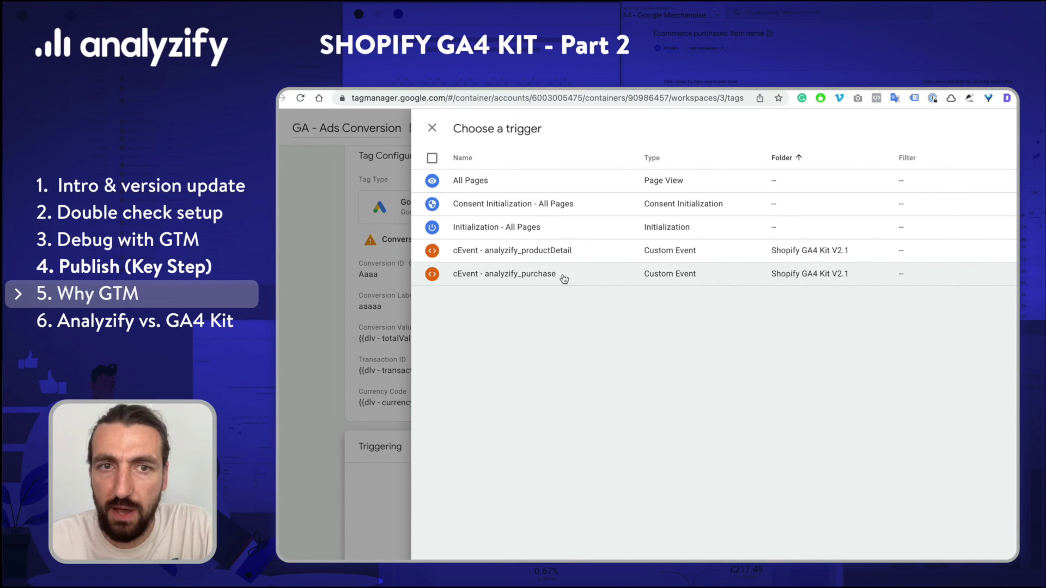
pyautogui.click(542, 281)
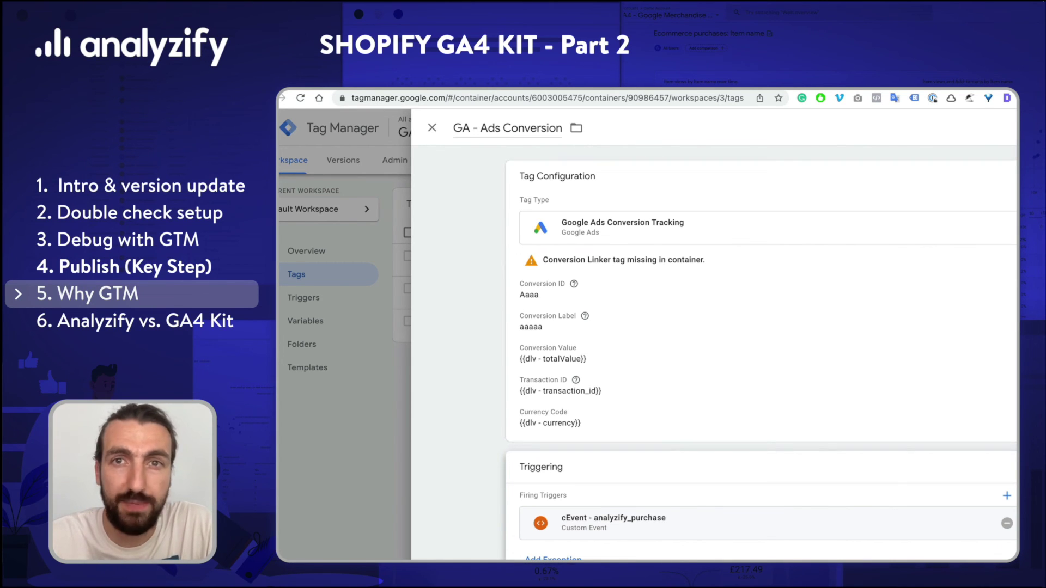
pyautogui.click(432, 127)
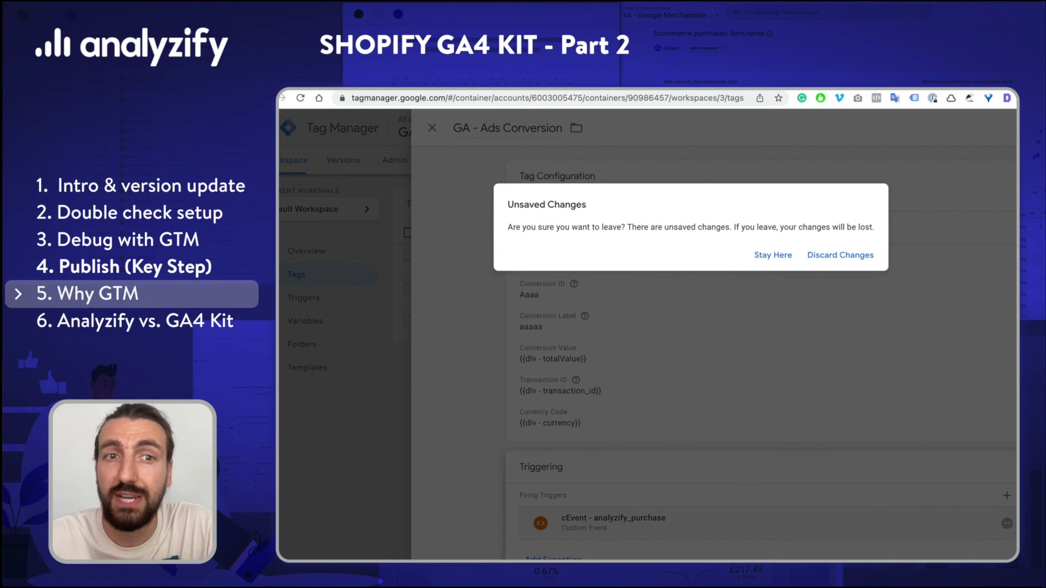
pyautogui.click(846, 257)
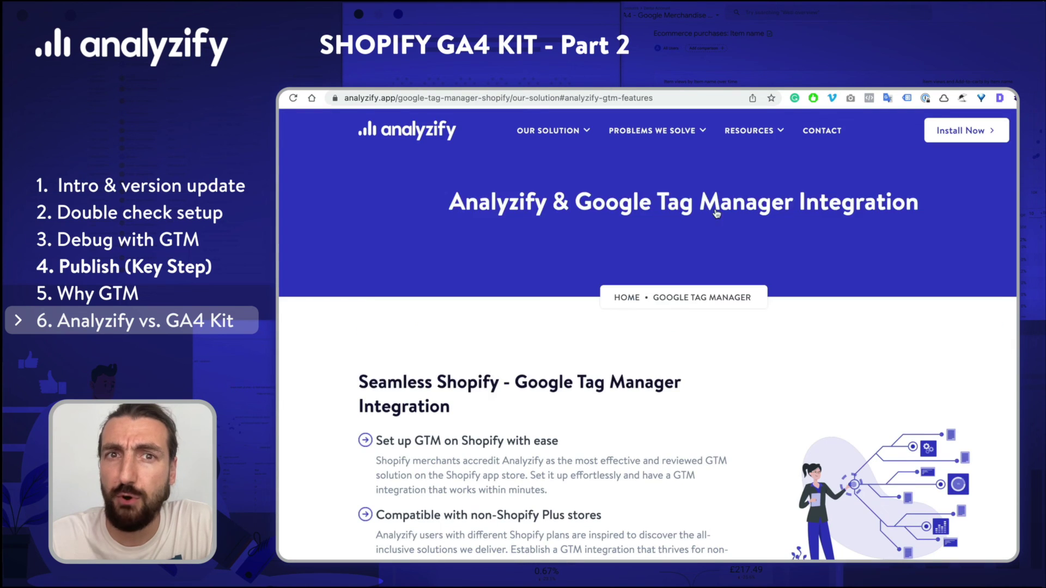
# Scroll to GTM Features and open the Advanced Data Layers card
pyautogui.moveTo(652, 133)
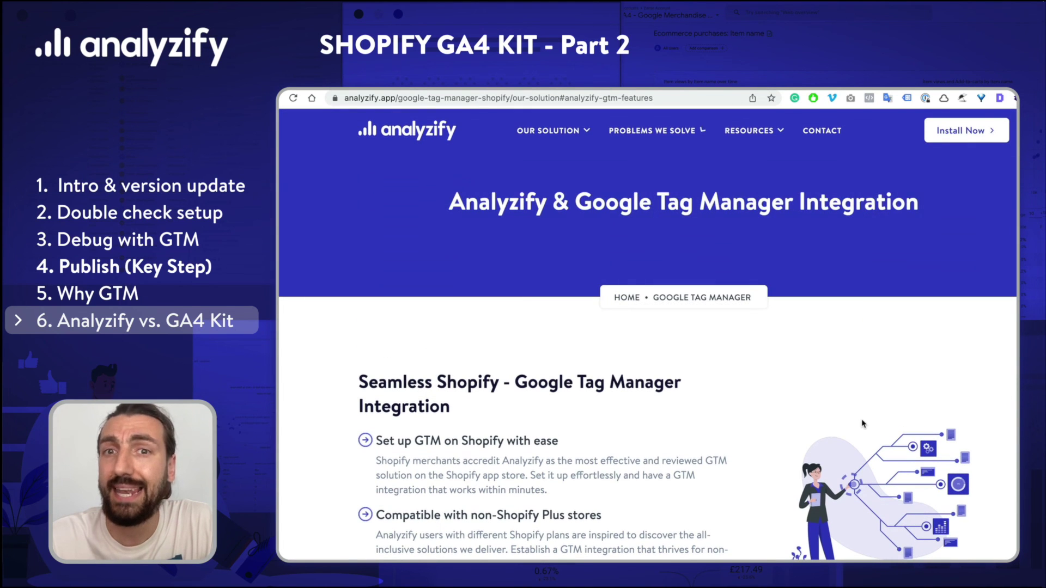
pyautogui.scroll(-3, 863, 424)
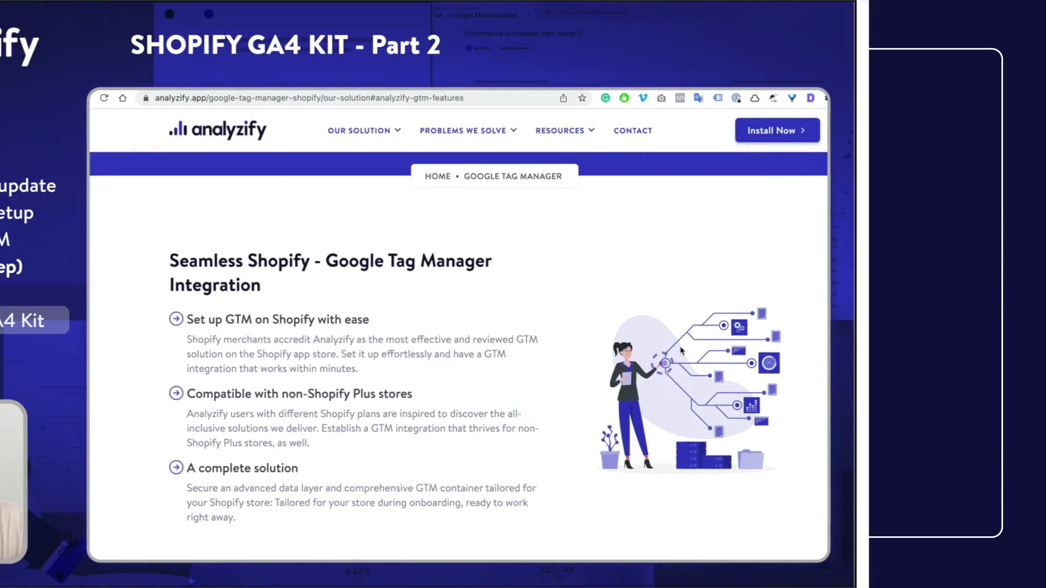
pyautogui.scroll(-10, 682, 350)
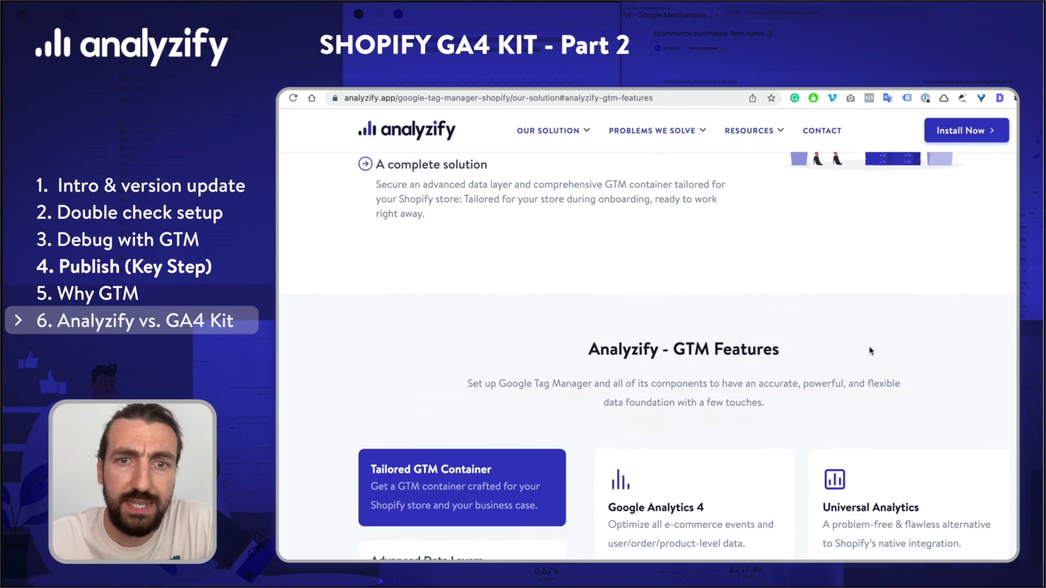
pyautogui.click(535, 343)
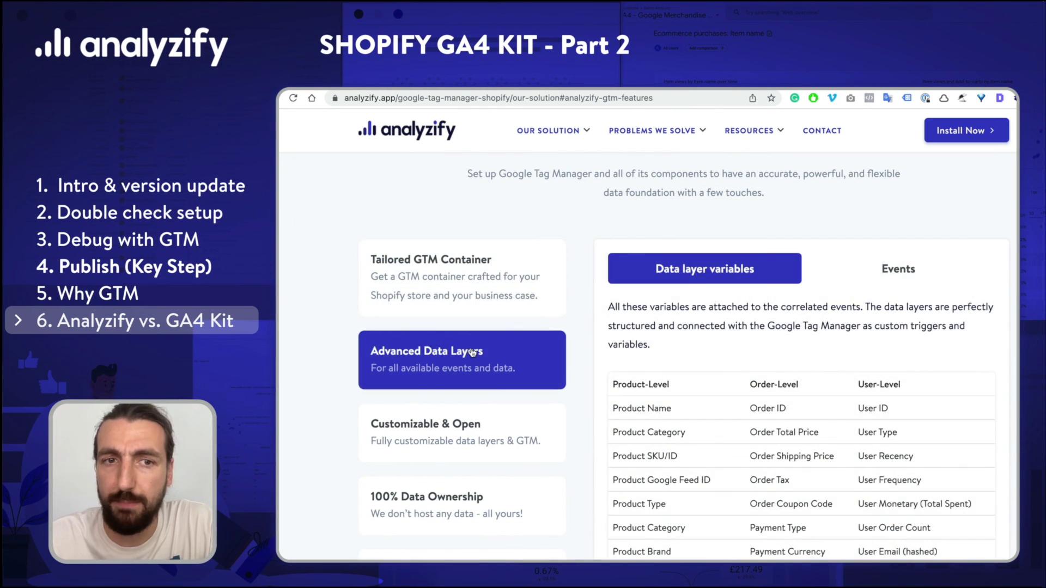
# Show the Events table, emphasizing Purchase and Product Detail, then return to Data layer variables
pyautogui.scroll(-2, 898, 228)
pyautogui.click(906, 206)
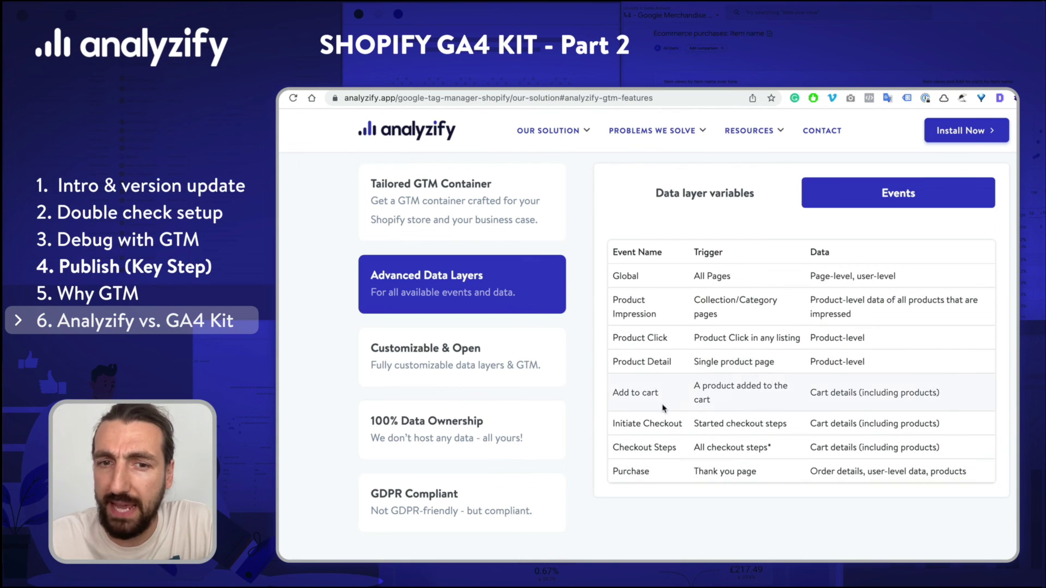
pyautogui.doubleClick(632, 472)
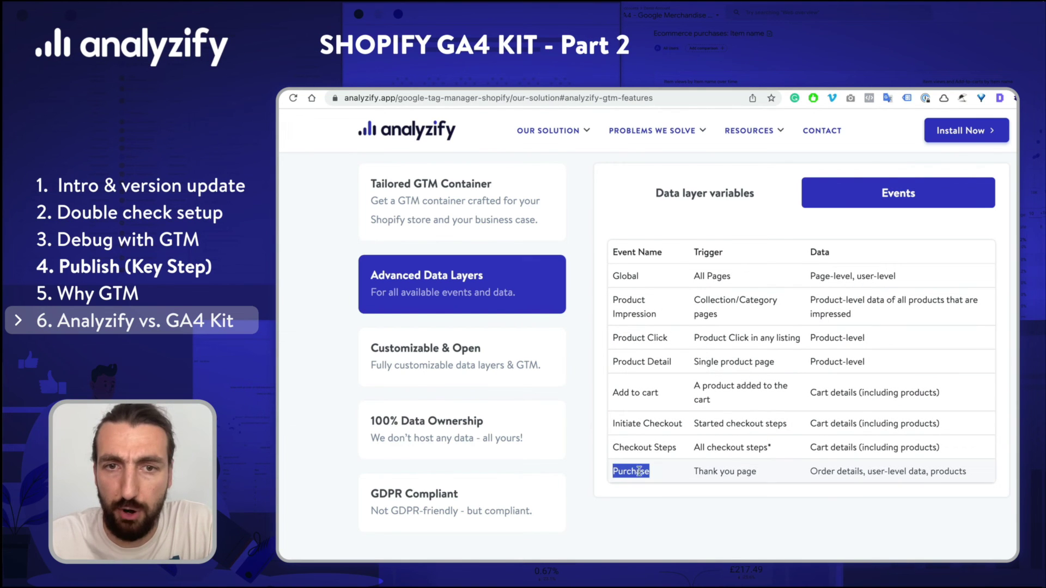
pyautogui.tripleClick(659, 361)
pyautogui.click(668, 404)
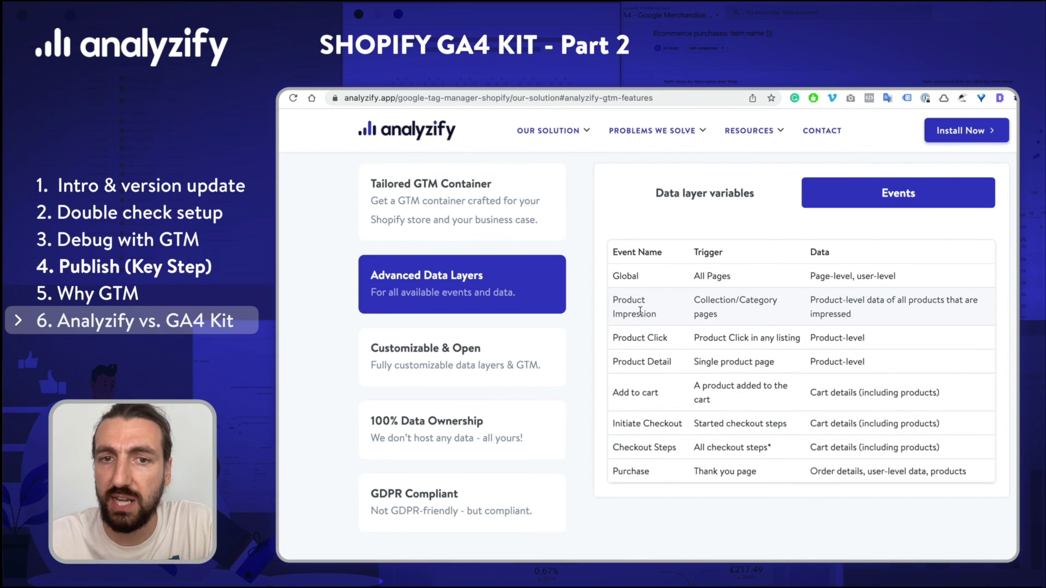
pyautogui.click(724, 191)
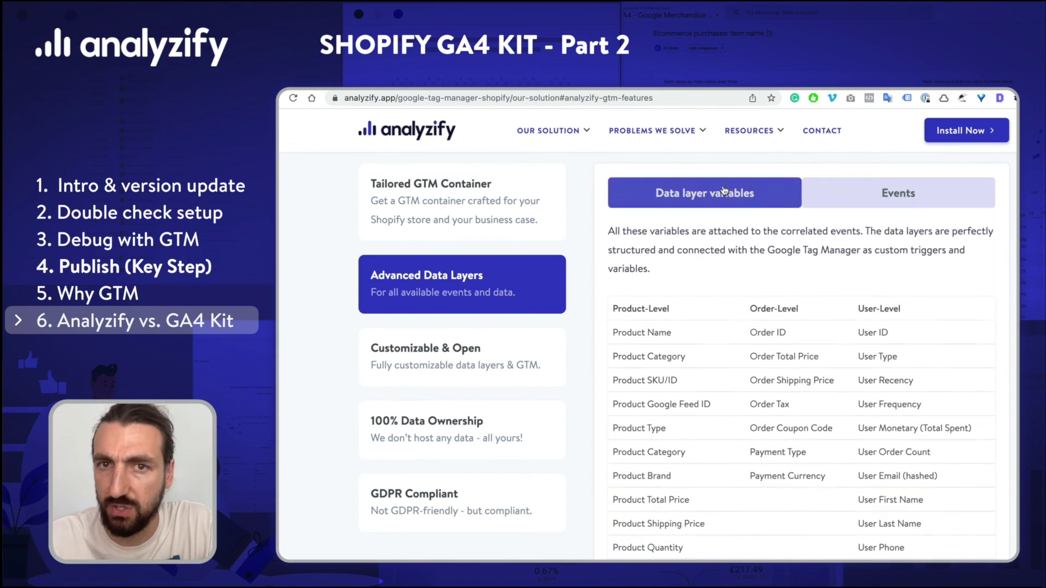
pyautogui.scroll(-3, 750, 299)
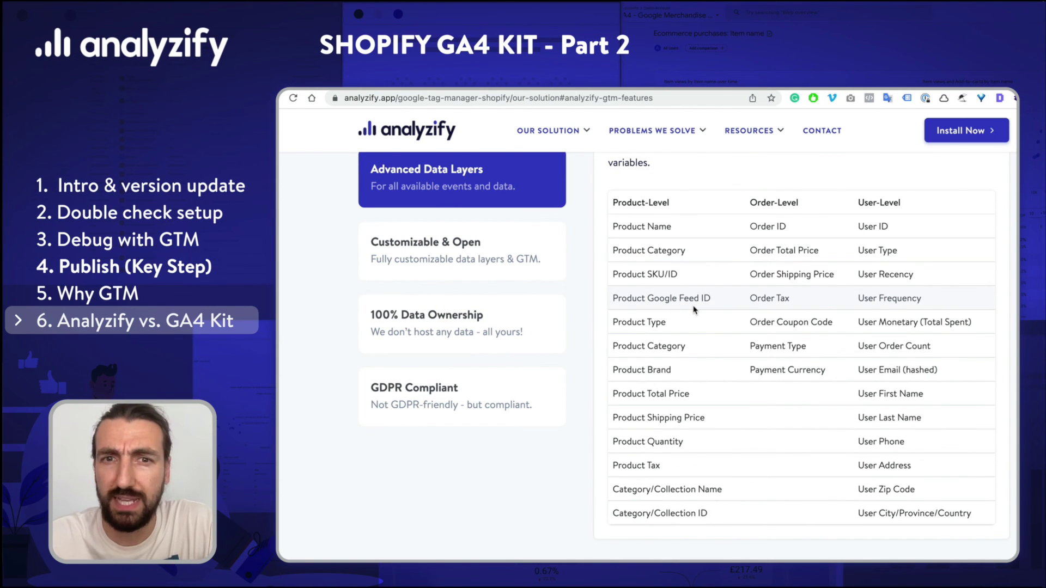
pyautogui.scroll(3, 754, 224)
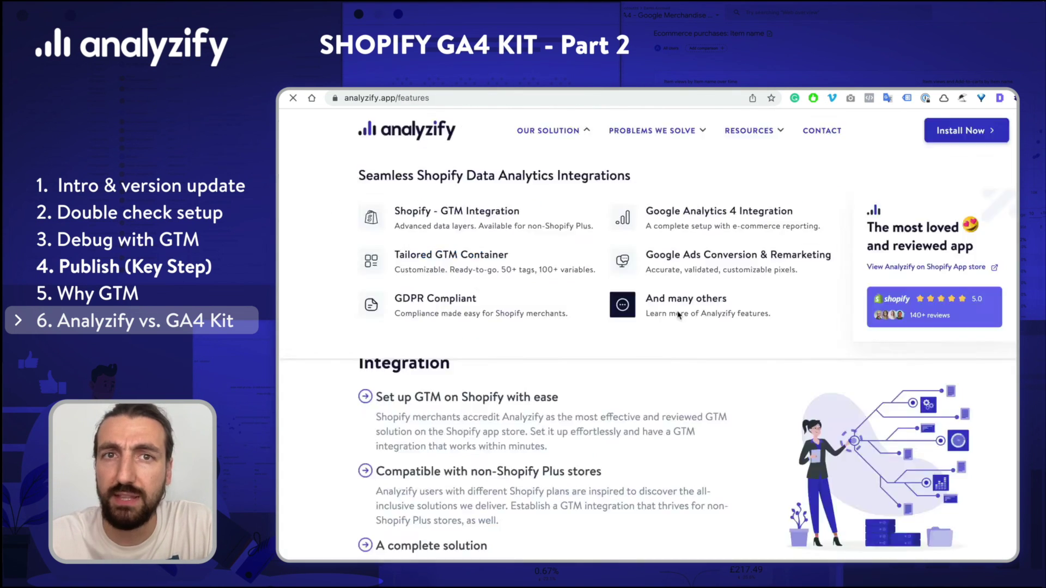
# Open the Analyzify features page and scroll through its feature list
pyautogui.click(678, 315)
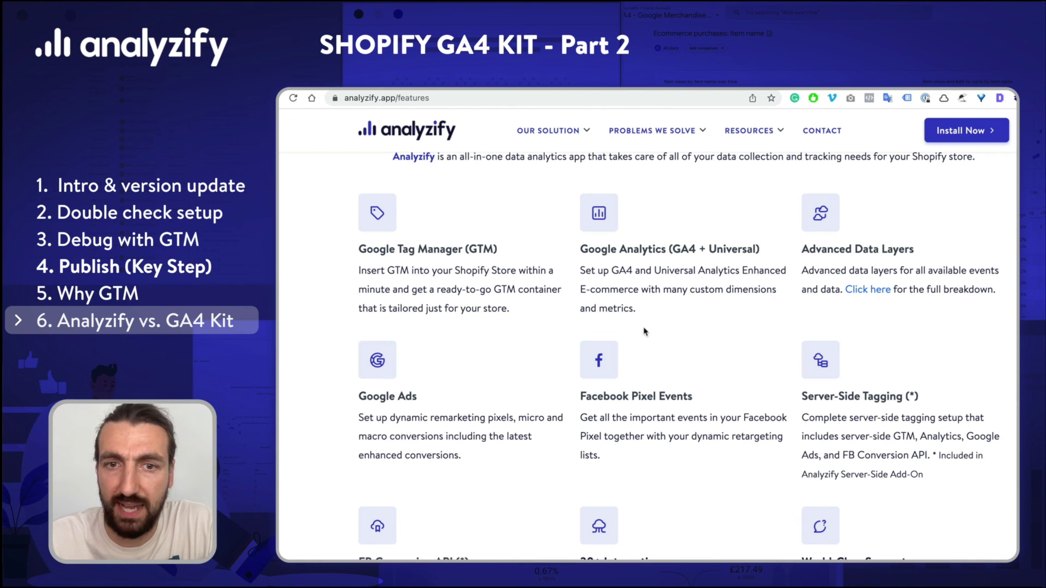
pyautogui.scroll(-5, 473, 414)
pyautogui.scroll(6, 644, 327)
pyautogui.scroll(3, 644, 327)
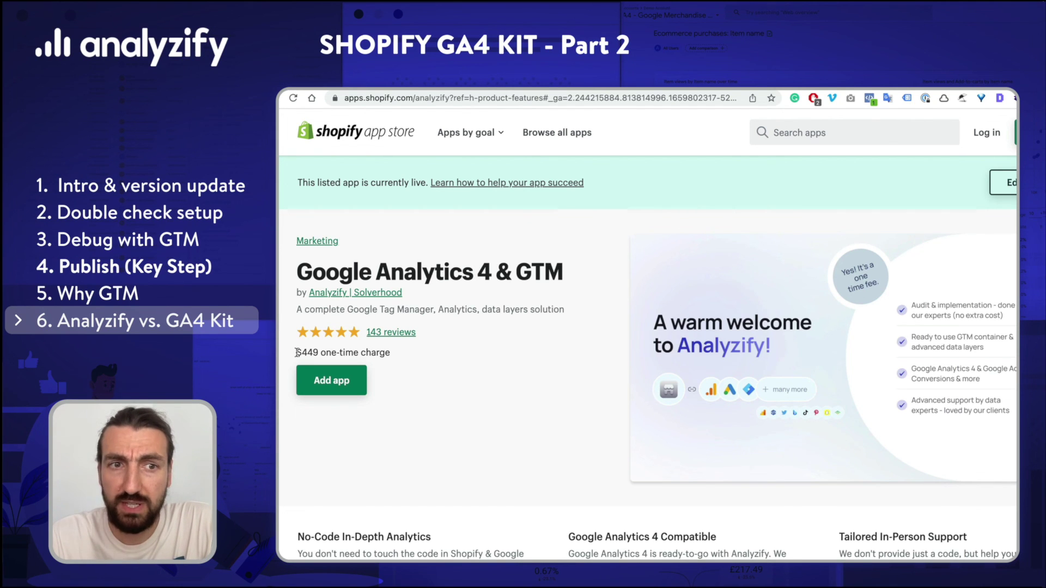
# Highlight the $449 one-time charge on the Google Analytics 4 & GTM app listing, then clear the selection
pyautogui.moveTo(296, 352); pyautogui.dragTo(422, 349)
pyautogui.click(528, 406)
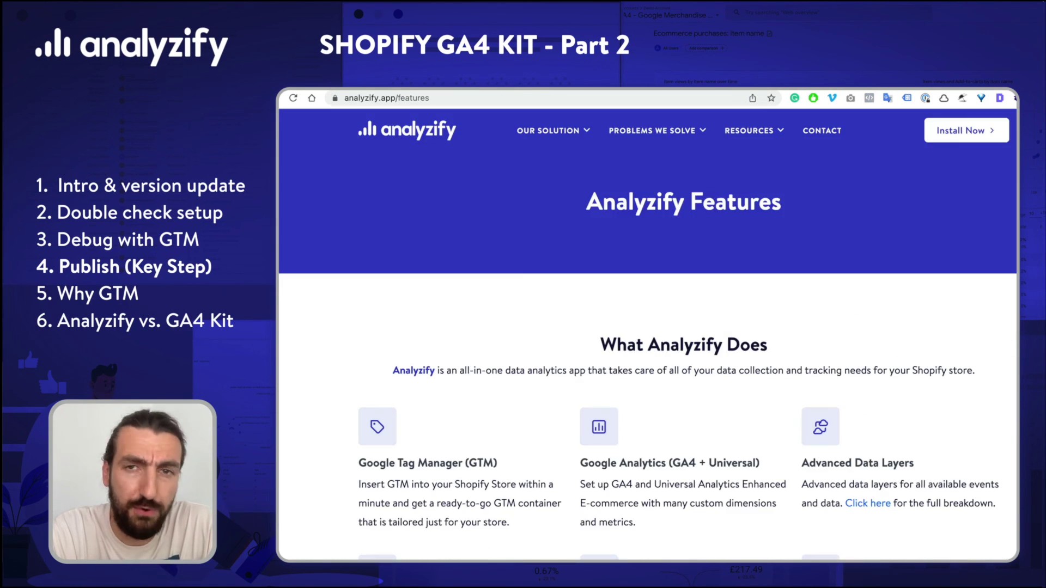
pyautogui.moveTo(752, 131)
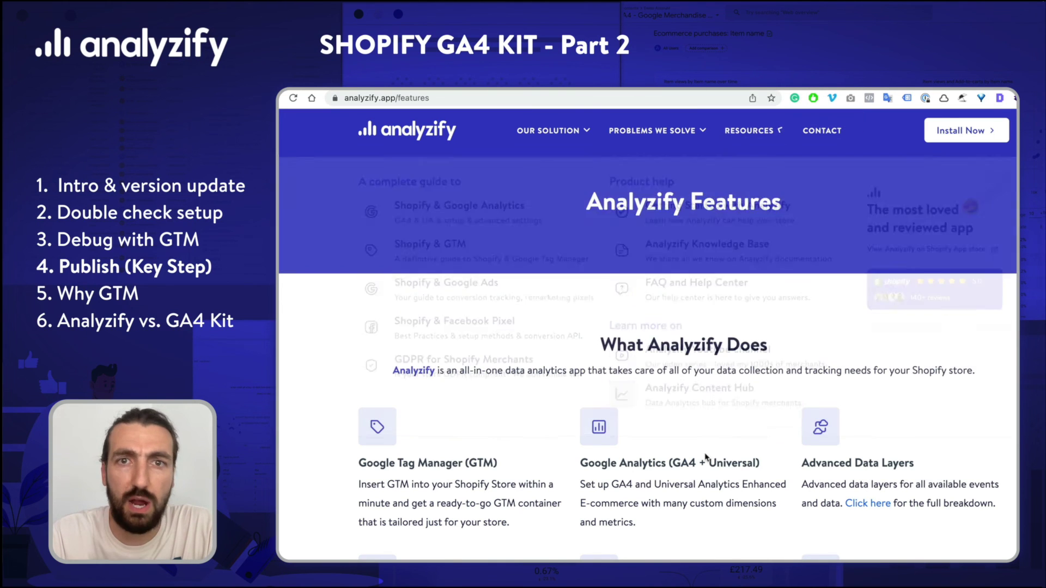